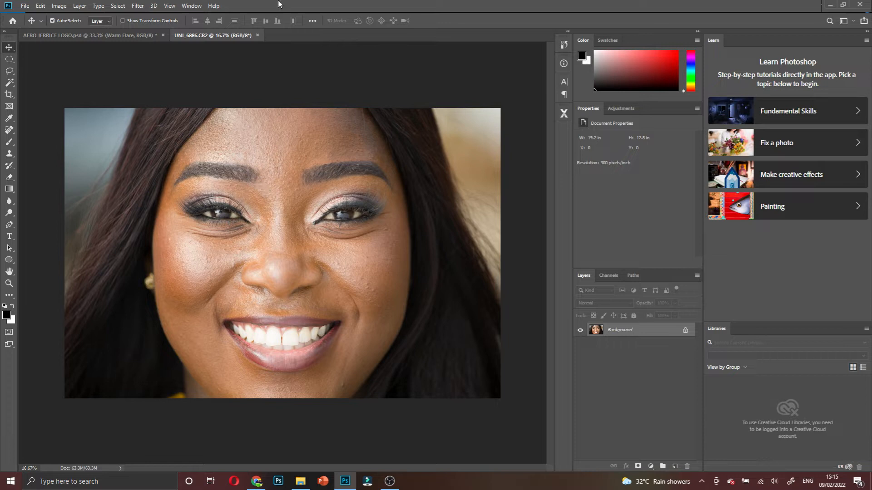
Duplicate the Background layer and show the Pro Workflow X panel
drag(663, 332, 663, 331)
key(ctrl+j)
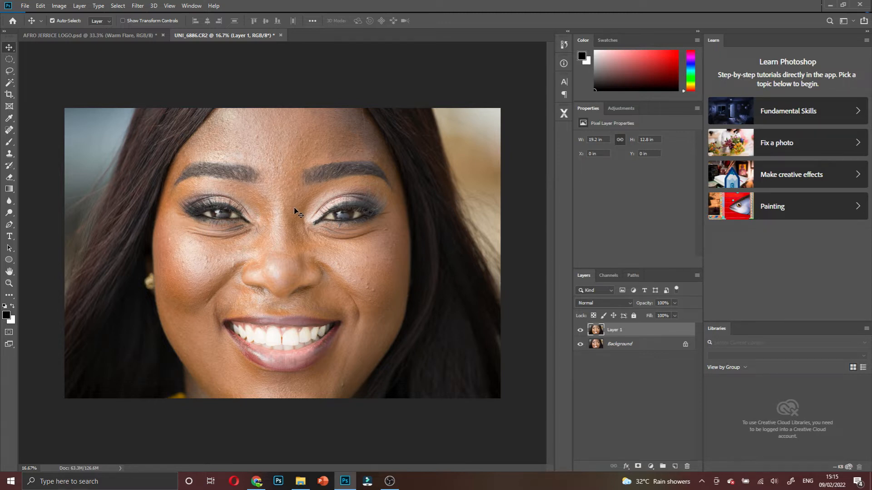
scroll(282, 200, up, 1)
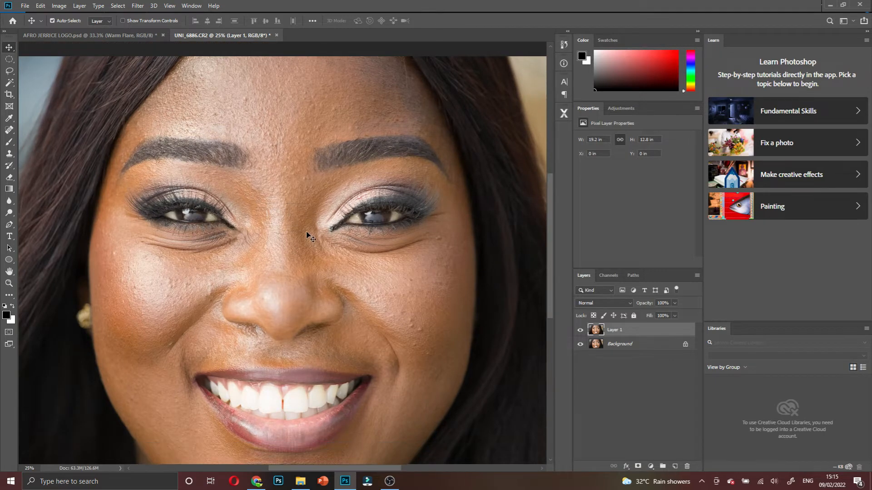
scroll(313, 235, down, 2)
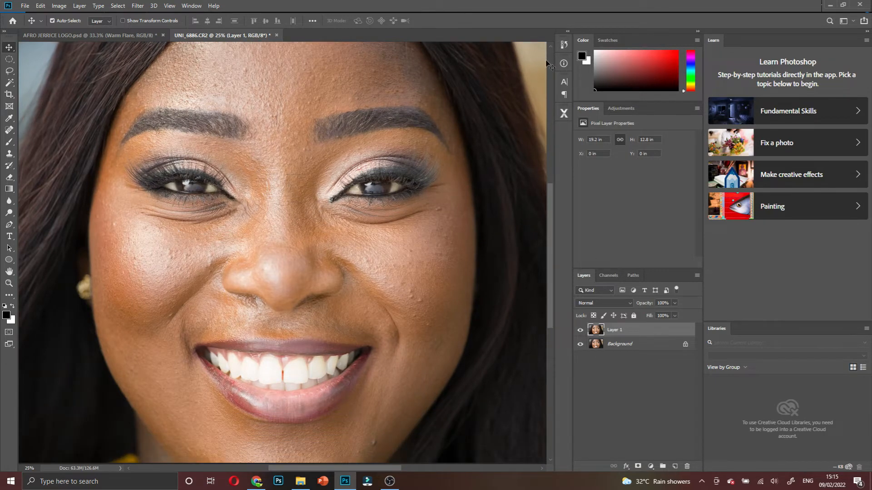
click(565, 112)
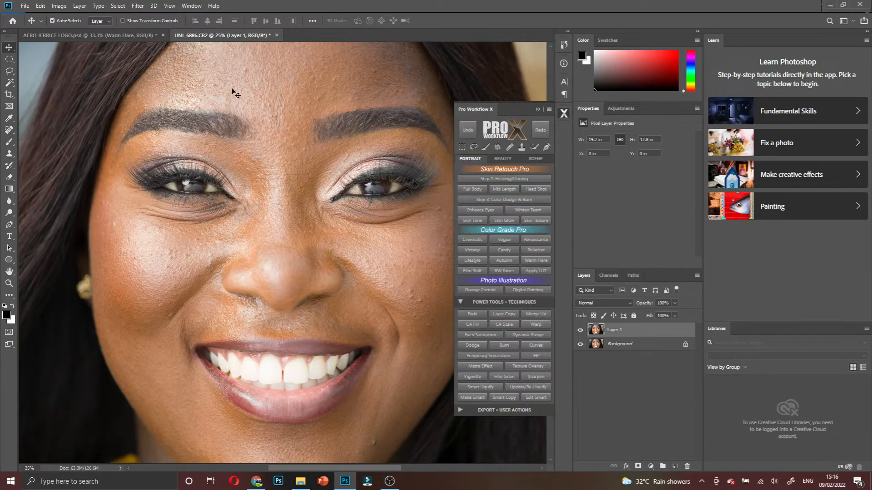
Remove the blemishes across the forehead on the duplicate layer with an enlarged Spot Healing Brush
scroll(219, 96, up, 2)
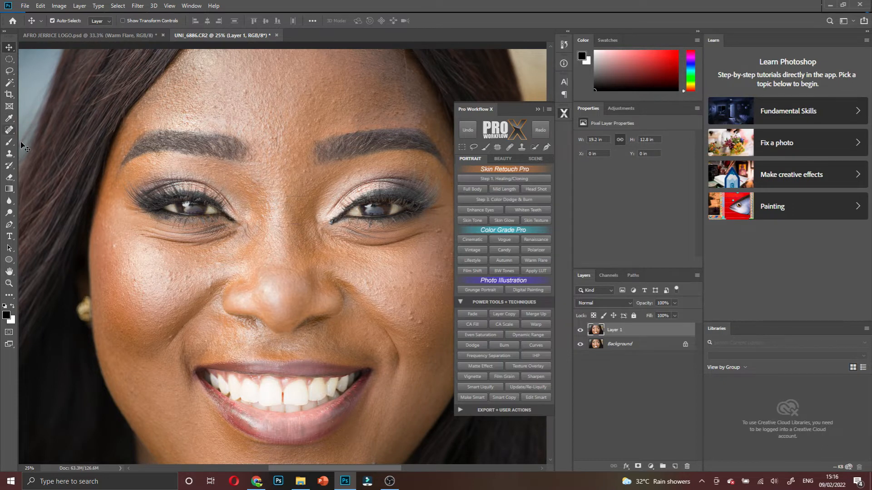
click(9, 130)
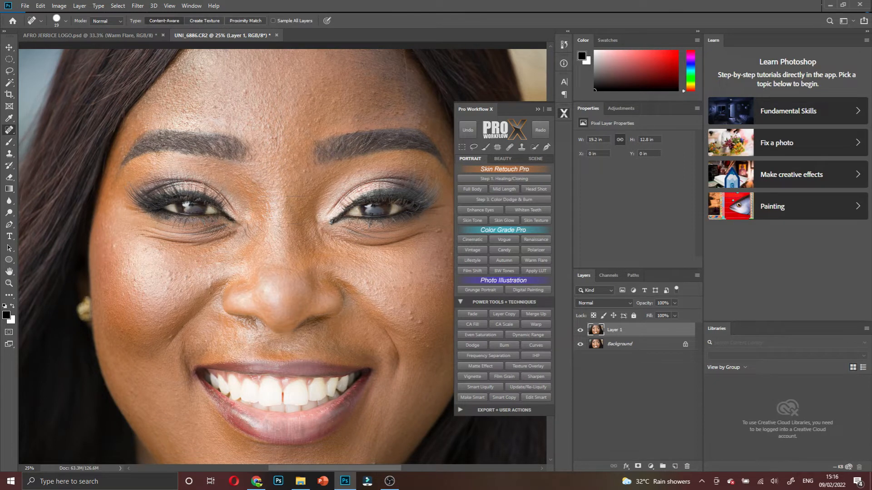
key(bracketright)
key(bracketright)
click(216, 107)
click(244, 94)
click(215, 86)
click(330, 102)
click(324, 119)
click(354, 124)
click(370, 92)
Heal the bumps and spots on the cheek at the photo's right side, from the eye corner down to the smile line
click(442, 230)
click(409, 273)
click(404, 311)
click(424, 321)
click(418, 341)
click(419, 326)
click(387, 302)
Heal the spots on the cheek at the photo's left side, from beside the nose out to the face edge
click(208, 284)
click(178, 284)
click(162, 280)
click(168, 274)
click(184, 278)
click(171, 289)
click(167, 290)
click(112, 246)
click(107, 229)
click(103, 224)
click(101, 241)
click(134, 280)
Heal the spots on the lower cheek and beside the mouth corner at the photo's left side
click(175, 309)
click(161, 325)
click(170, 336)
scroll(188, 369, down, 2)
click(132, 338)
click(163, 333)
click(166, 316)
click(159, 318)
click(168, 311)
click(174, 344)
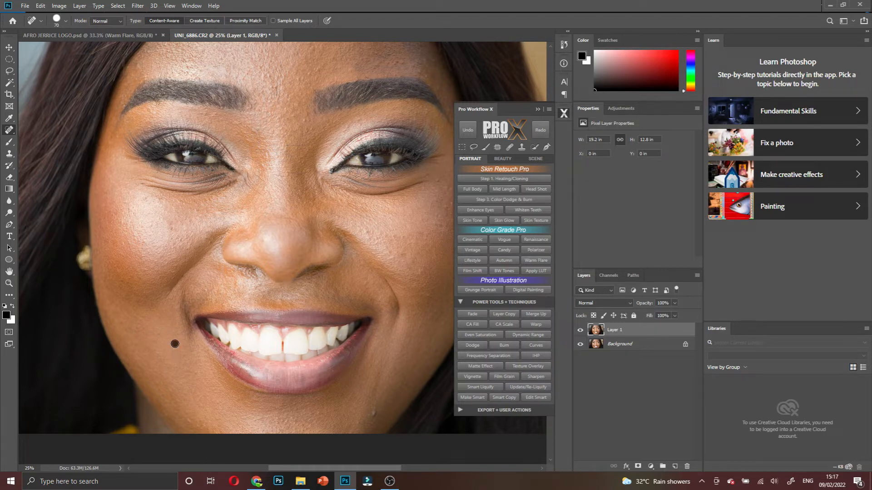
Heal the remaining spots beside the nose and below the eye on the photo's left cheek with the Spot Healing Brush
click(370, 234)
right_click(10, 130)
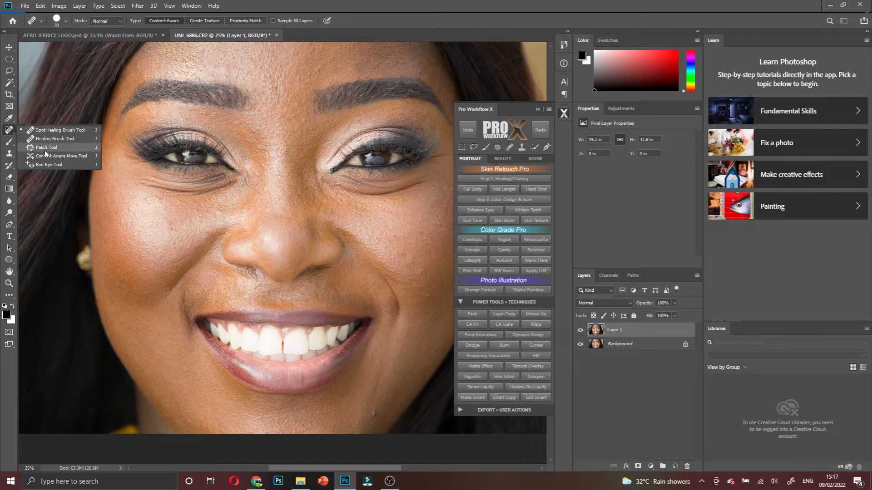
click(72, 131)
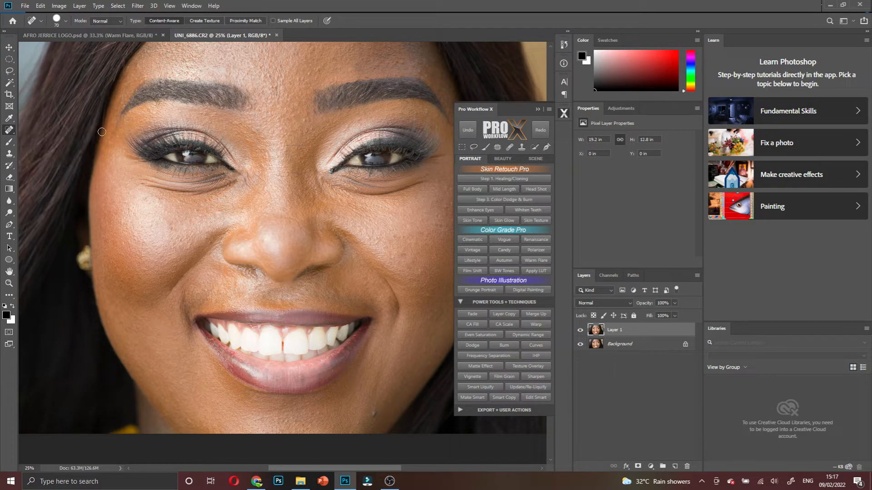
drag(147, 199, 158, 200)
click(167, 226)
click(146, 227)
click(197, 212)
click(209, 237)
Heal the small marks between the eyebrows, along the nose bridge, on the central forehead and around the adjacent eyebrow
scroll(266, 166, up, 2)
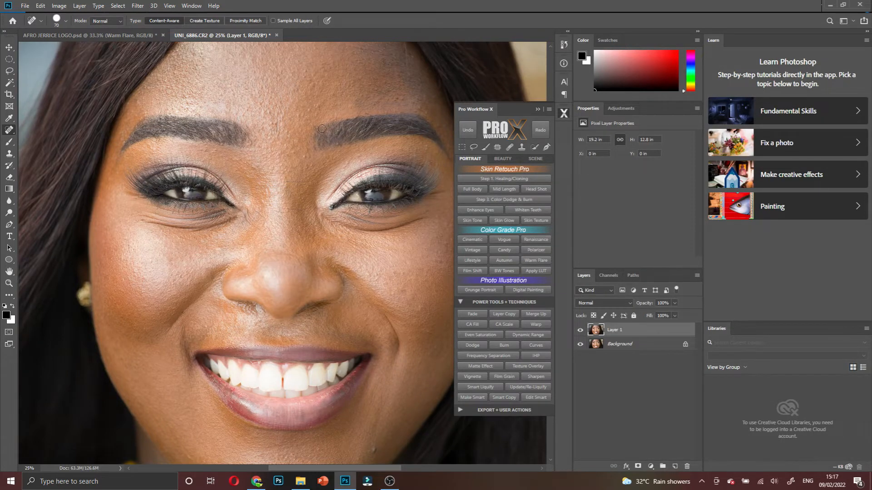
click(303, 159)
click(296, 183)
click(291, 183)
click(301, 211)
click(290, 209)
click(286, 216)
click(315, 106)
click(304, 130)
click(356, 156)
Toggle the visibility of Layer 1 to compare the healed skin with the original photo
click(581, 331)
click(581, 331)
click(581, 330)
click(581, 331)
scroll(281, 139, up, 3)
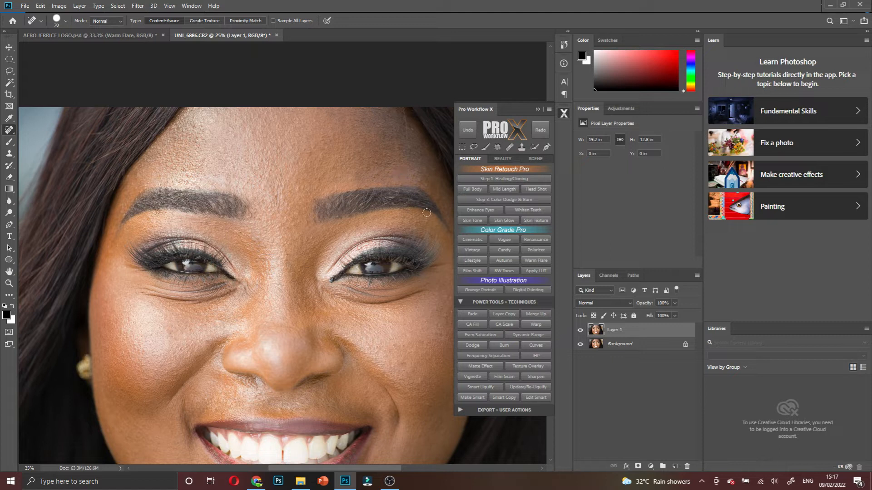
Heal two more spots on the cheek at the photo's right side and compare Layer 1 with the original
scroll(425, 224, down, 3)
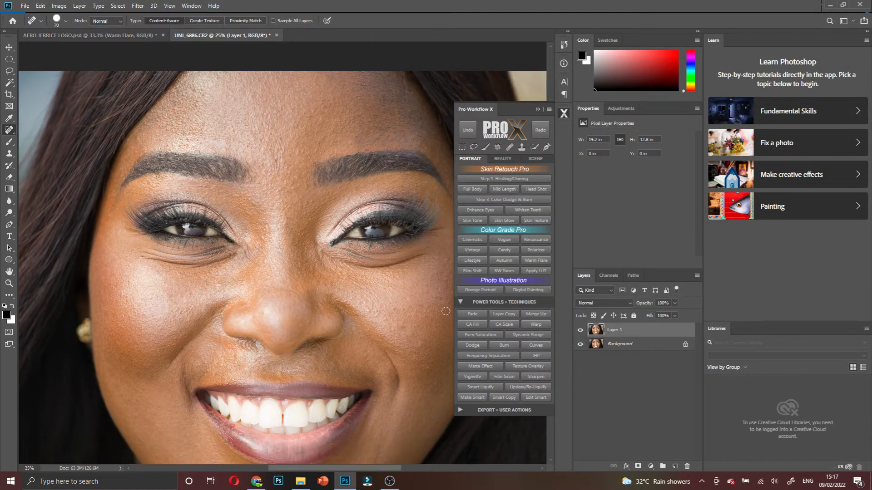
click(395, 312)
click(372, 311)
click(582, 333)
click(582, 333)
click(582, 332)
click(582, 333)
click(580, 332)
Duplicate Layer 1 and run the Frequency Separation action on the copy with a raised Gaussian Blur radius
key(ctrl+j)
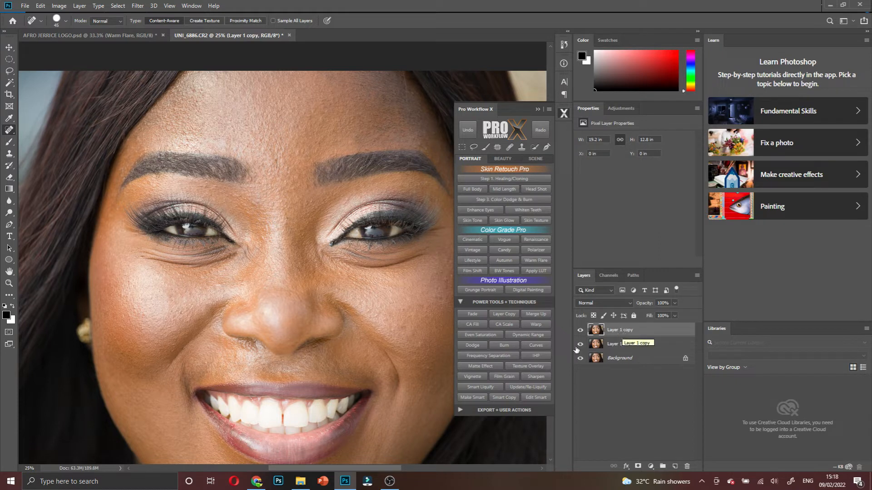
click(508, 356)
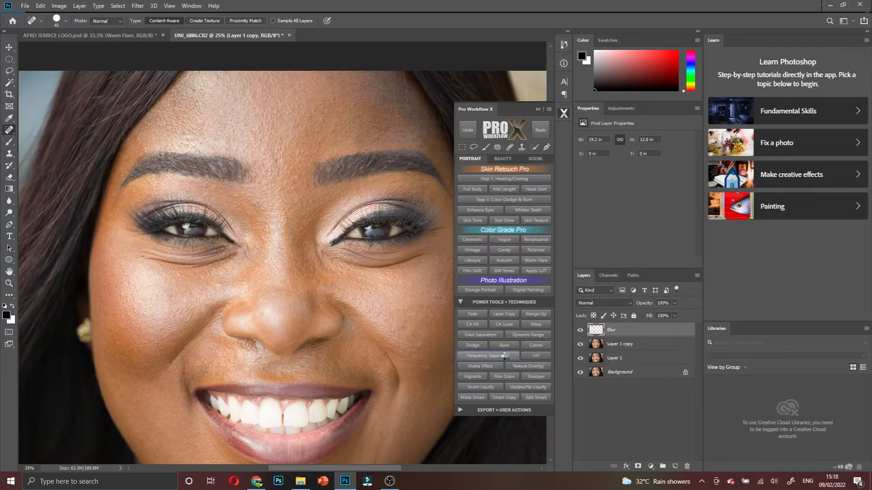
click(402, 178)
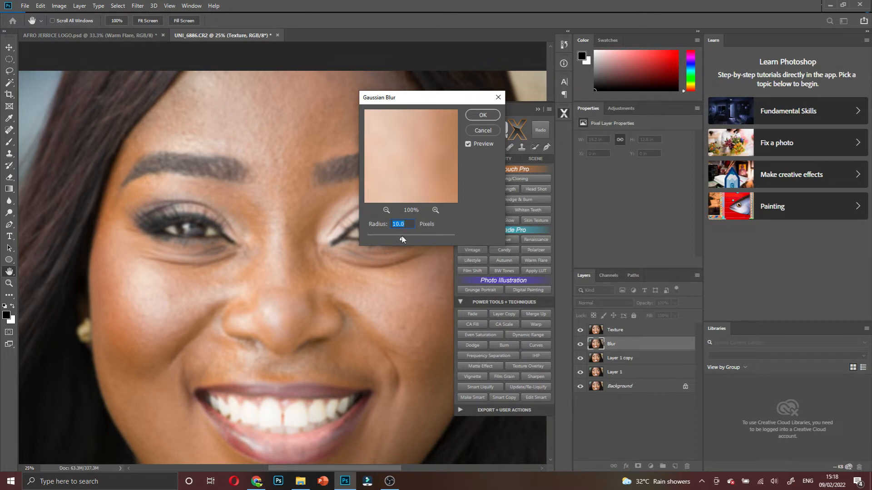
mouse_move(402, 240)
mouse_down()
mouse_move(387, 240)
mouse_move(405, 246)
mouse_up()
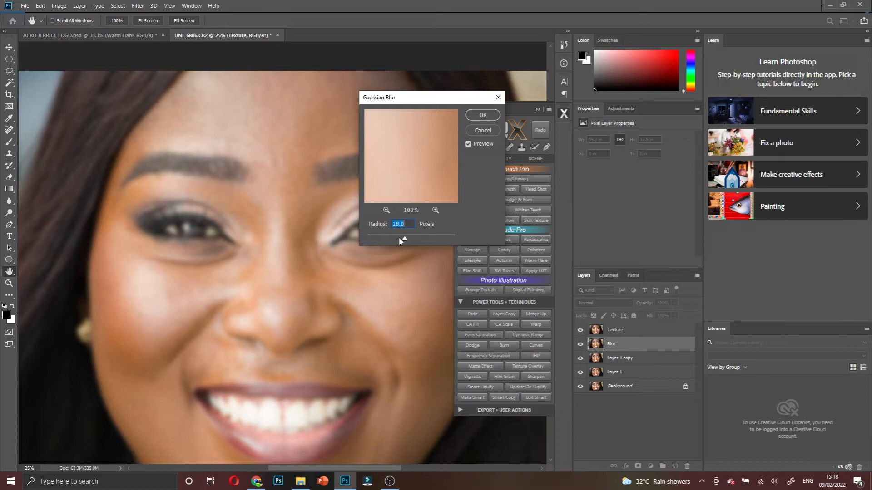
drag(404, 239, 406, 240)
click(473, 119)
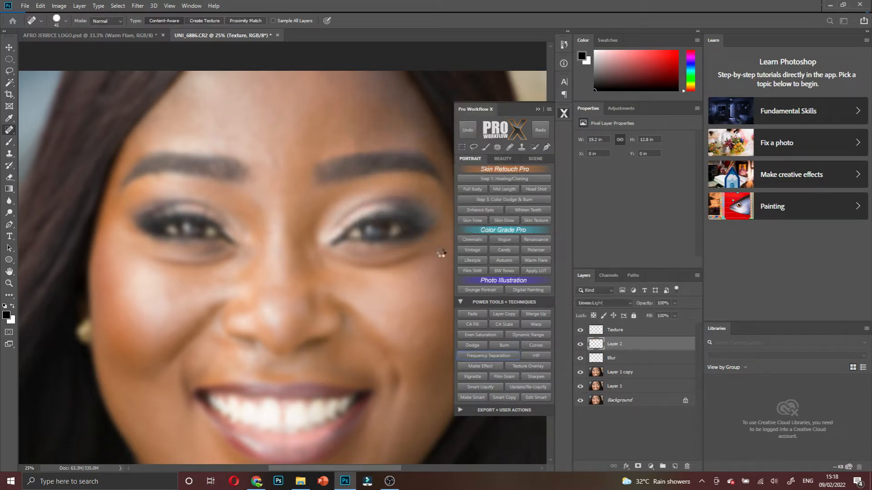
click(502, 222)
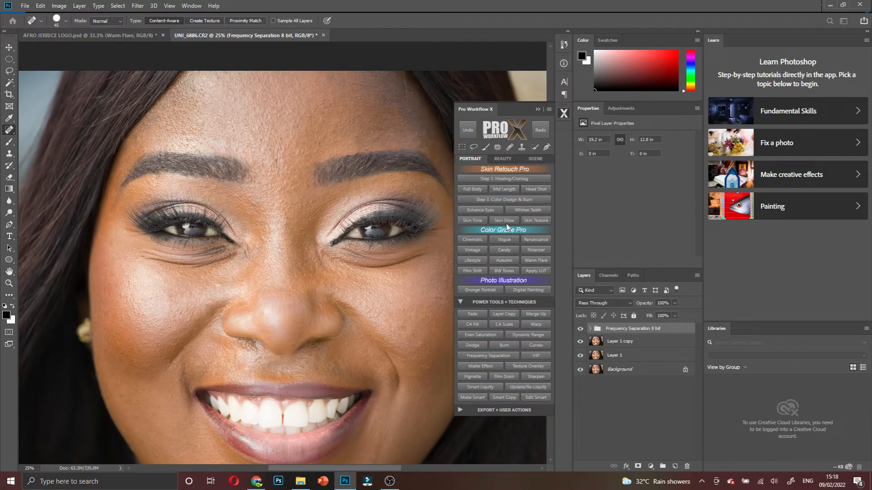
Expand the Frequency Separation group, hide its Texture layer, and select the Blur layer for editing with the Mixer Brush tool
click(590, 328)
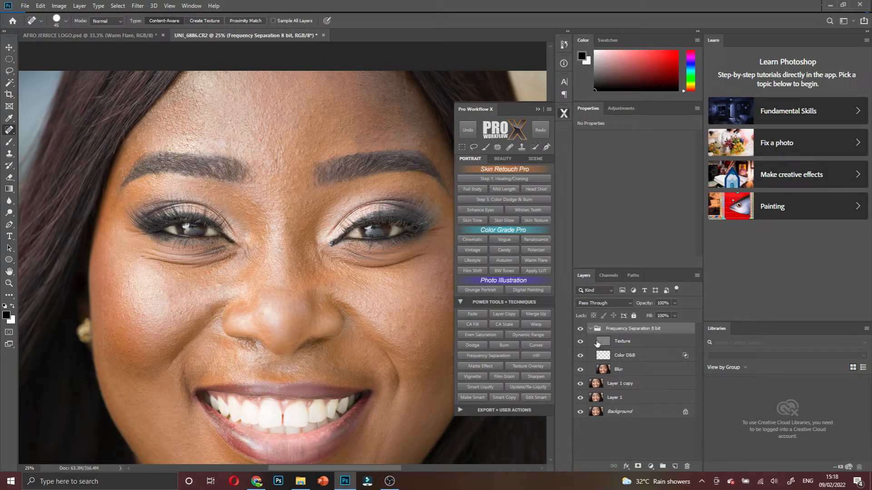
click(9, 141)
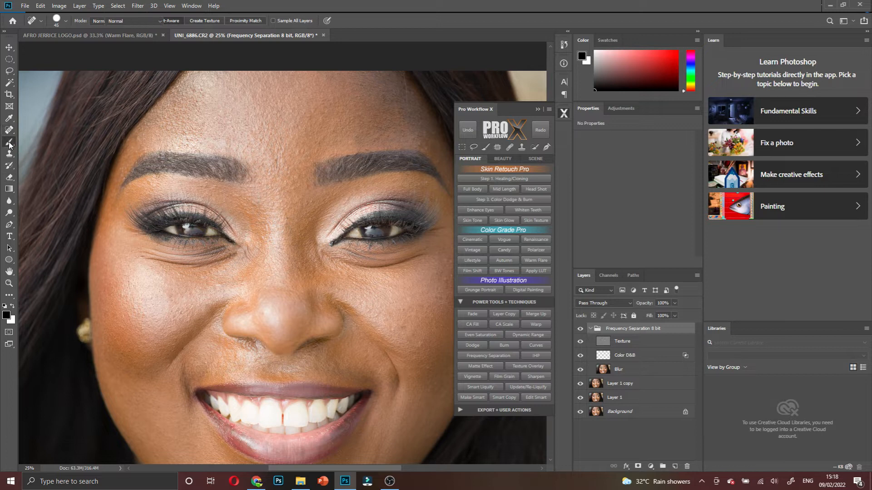
right_click(12, 141)
click(42, 167)
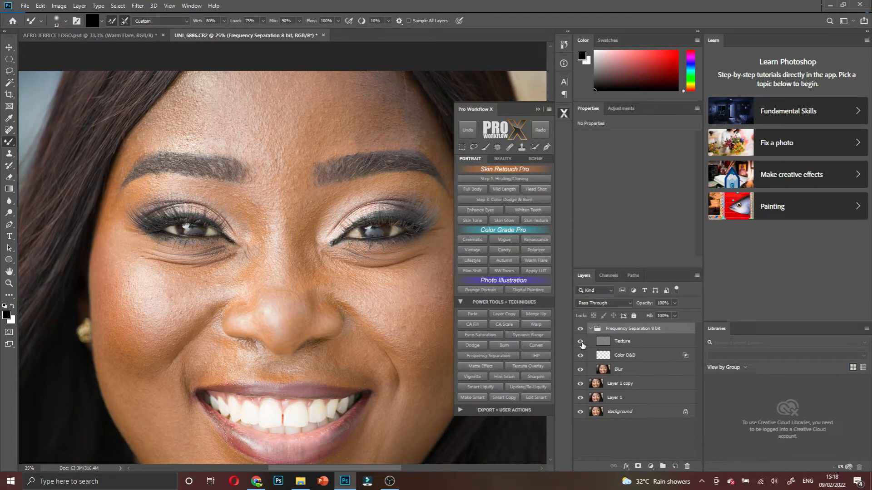
click(581, 342)
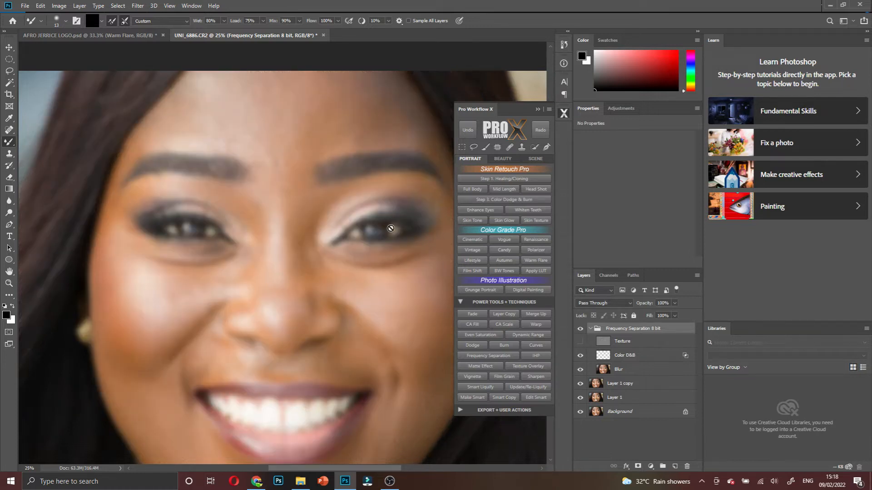
click(615, 371)
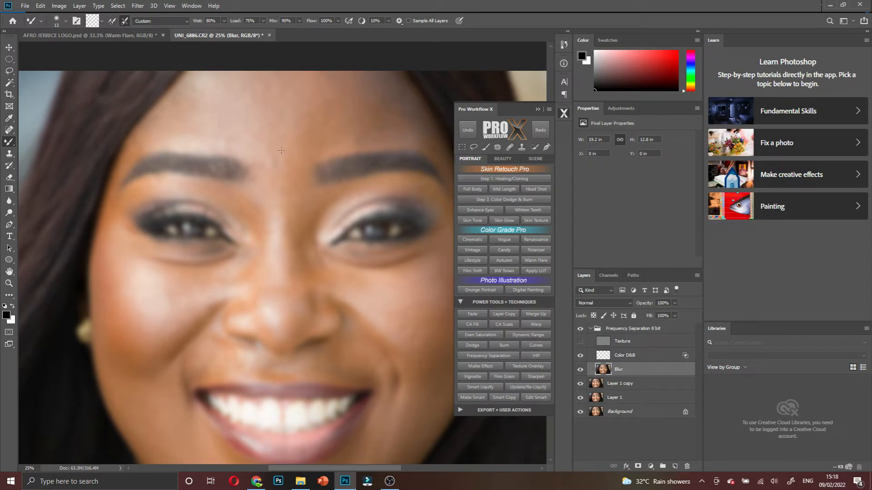
Enlarge the Mixer Brush to 400 px for work on the forehead
right_click(269, 138)
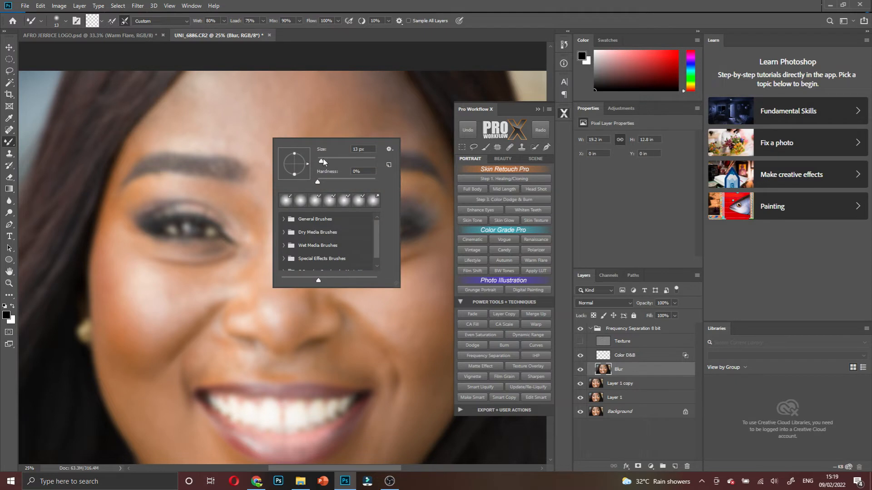
click(348, 159)
key(Return)
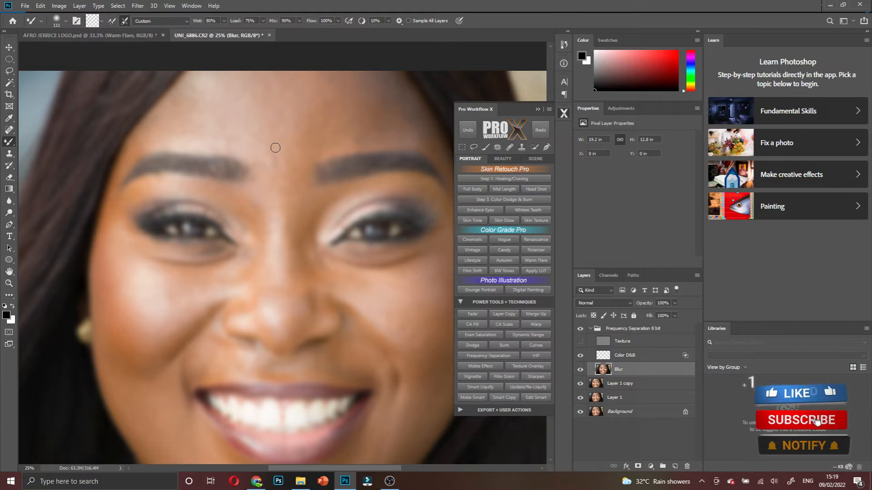
scroll(280, 144, up, 2)
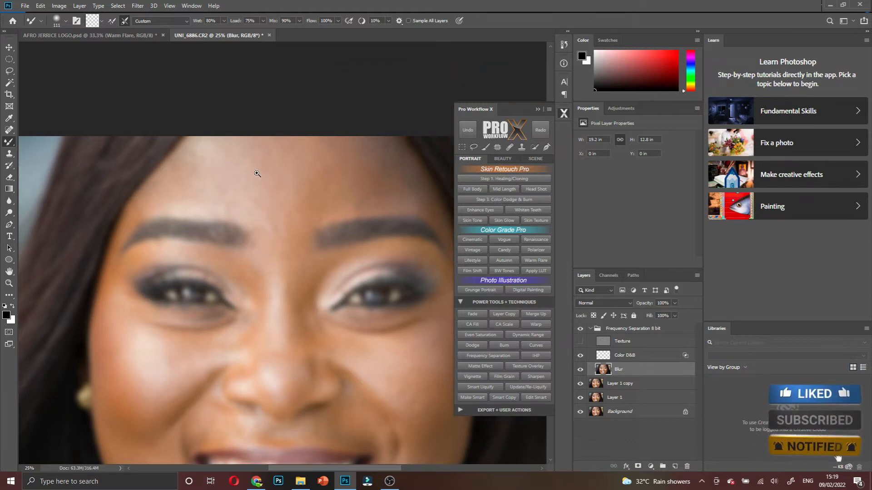
key(ctrl+plus)
key(bracketright)
key(bracketright)
key(bracketright)
key(bracketright)
key(bracketright)
key(bracketright)
key(bracketright)
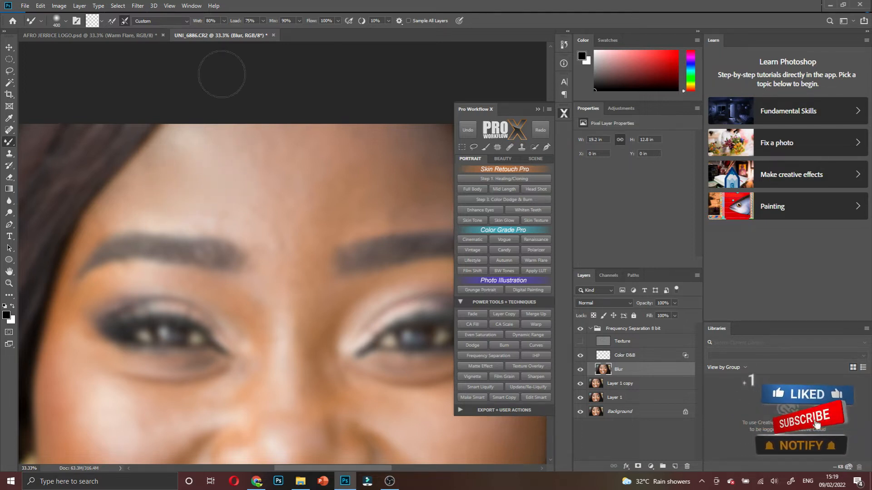
Set the Mixer Brush's Wet value to 9%
click(224, 21)
drag(223, 27, 195, 30)
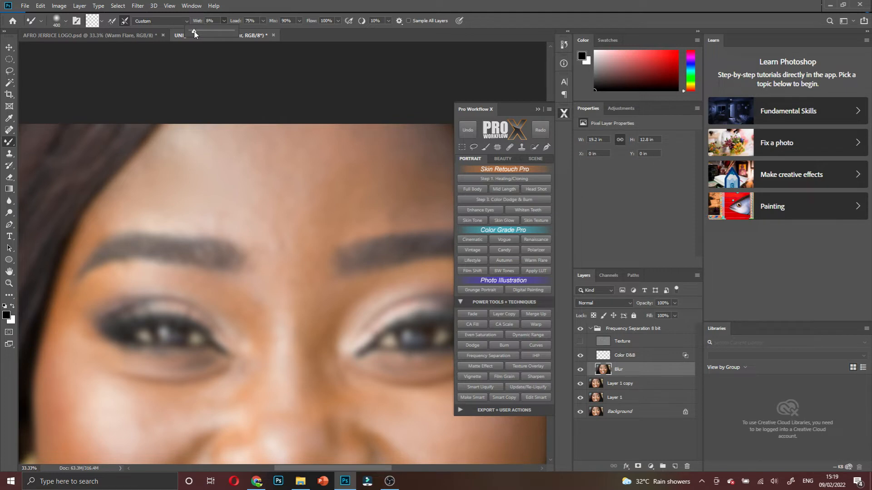
drag(194, 34, 195, 34)
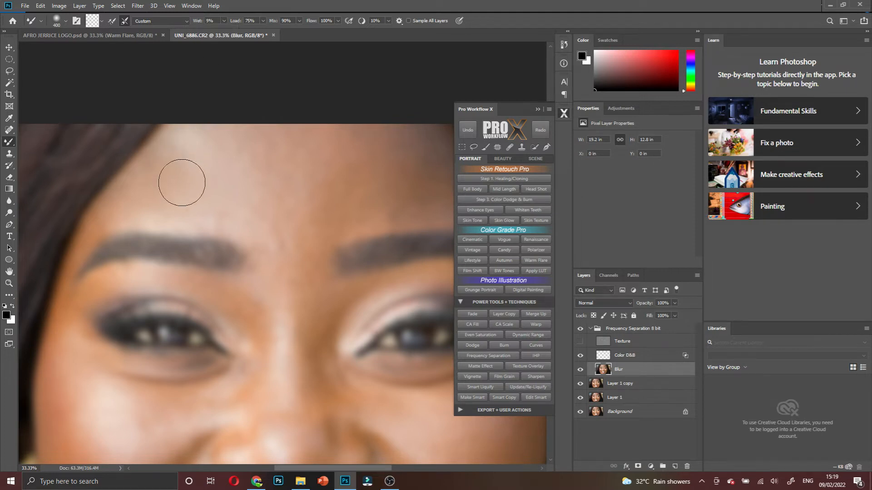
Blend the forehead tones on the Blur layer with the Mixer Brush and collapse the Pro Workflow X panel
mouse_move(171, 172)
mouse_down()
mouse_move(210, 147)
mouse_move(235, 162)
mouse_up()
mouse_move(279, 236)
mouse_down()
mouse_move(277, 193)
mouse_move(289, 183)
mouse_move(290, 212)
mouse_move(281, 200)
mouse_move(195, 165)
mouse_move(177, 184)
mouse_move(135, 202)
mouse_move(159, 171)
mouse_move(195, 173)
mouse_move(192, 153)
mouse_move(216, 192)
mouse_move(265, 221)
mouse_move(283, 205)
mouse_move(282, 163)
mouse_move(254, 143)
mouse_move(308, 148)
mouse_move(301, 226)
mouse_move(346, 216)
mouse_move(363, 172)
mouse_up()
double_click(524, 112)
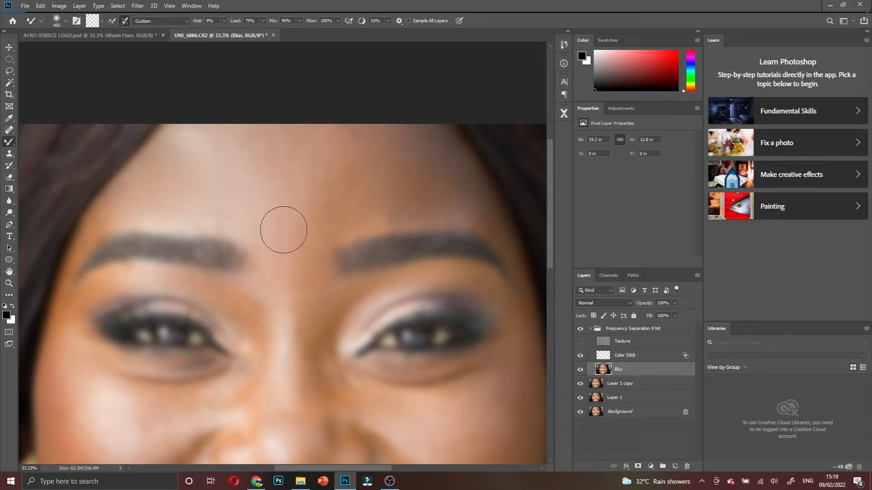
Reduce the Mixer Brush to 200 px and show the Texture layer briefly to check the blended skin
key(bracketleft)
key(bracketleft)
click(580, 343)
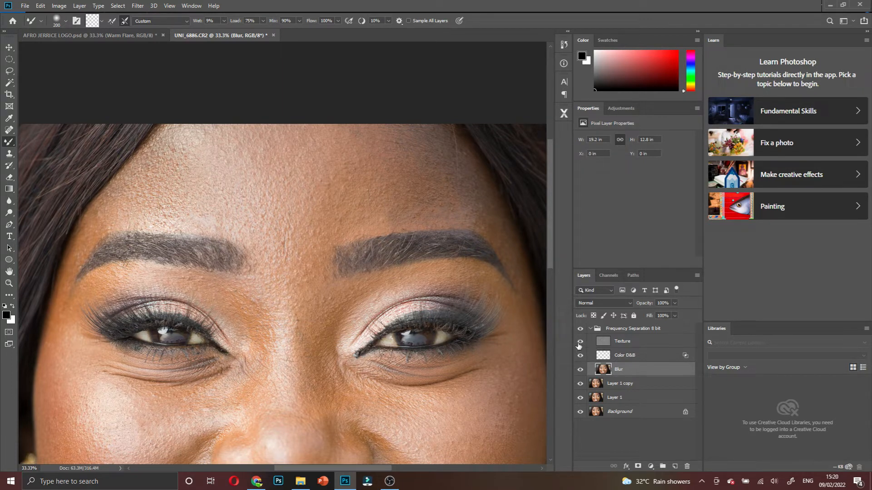
click(580, 342)
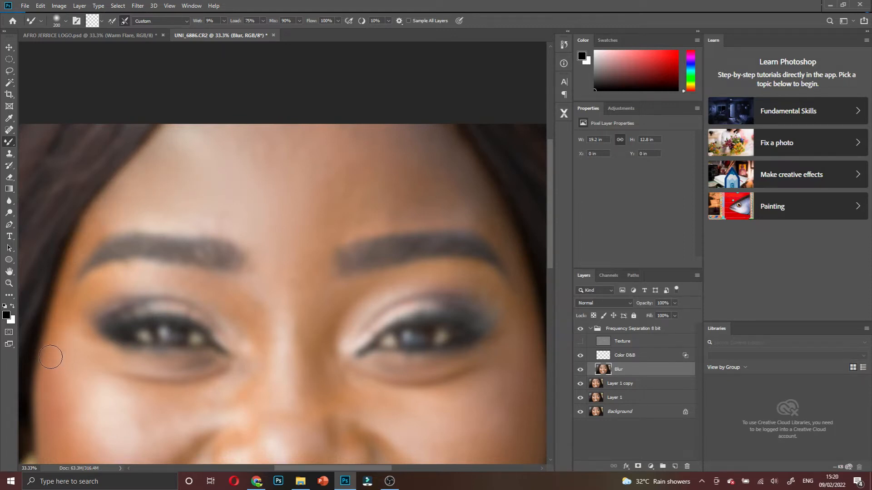
Blend the skin tones from beneath the left-hand eye down the cheek to the chin, enlarging the Mixer Brush to 300 px
scroll(53, 356, down, 2)
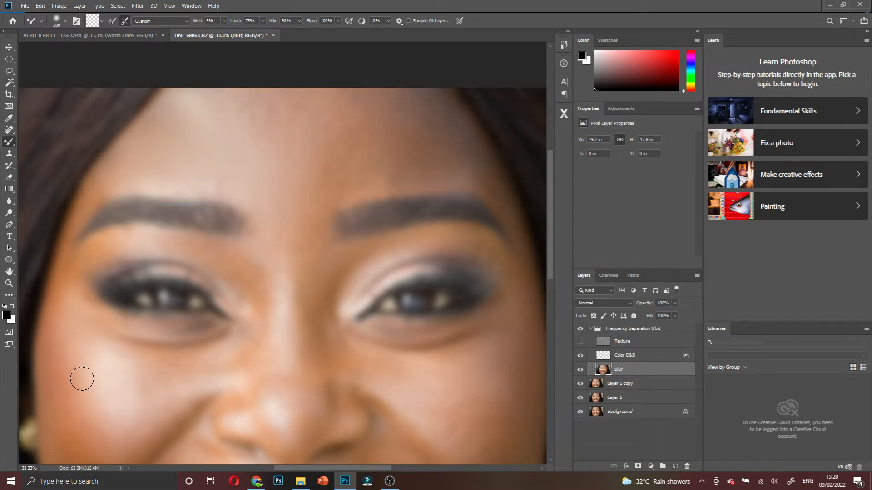
scroll(79, 336, down, 3)
key(bracketright)
key(bracketright)
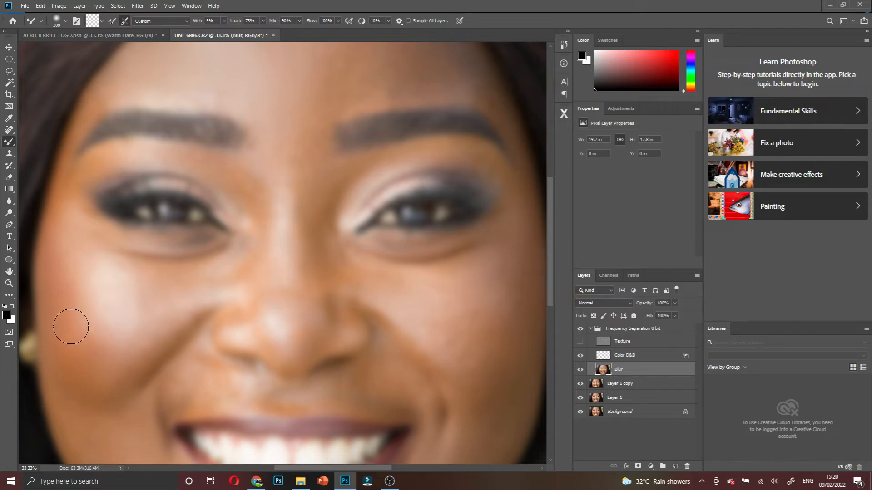
scroll(109, 303, down, 2)
scroll(130, 304, down, 1)
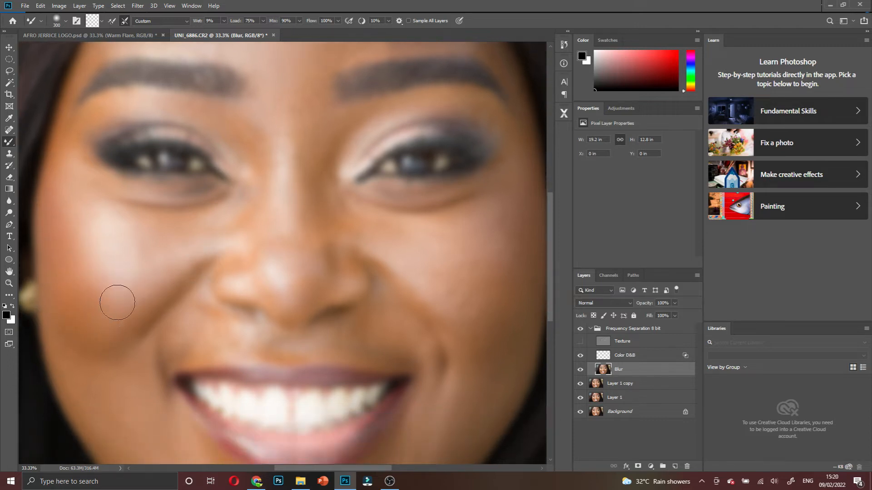
scroll(109, 342, down, 4)
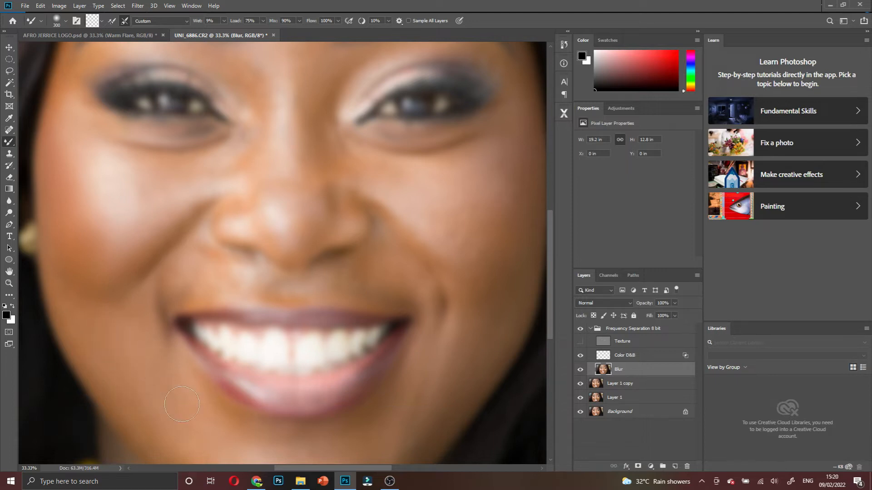
scroll(200, 390, down, 5)
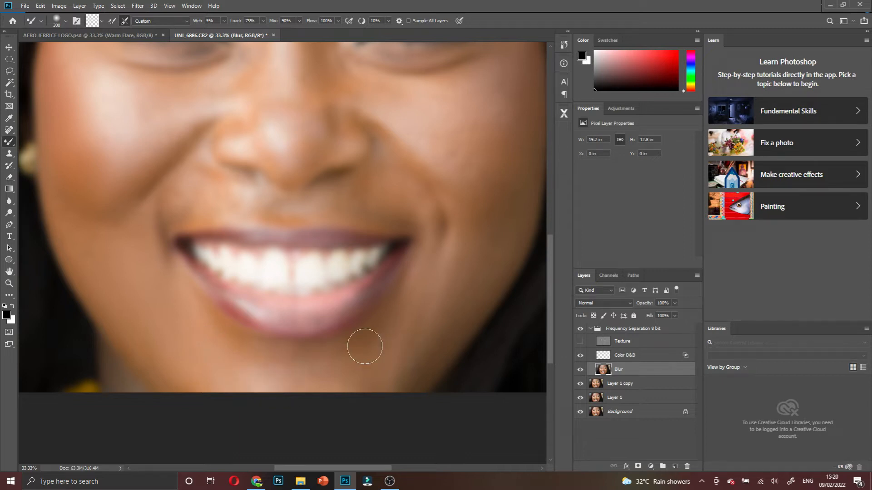
Blend the skin tones along the right-hand side of the mouth and the right-hand cheek with the Mixer Brush
scroll(455, 290, up, 2)
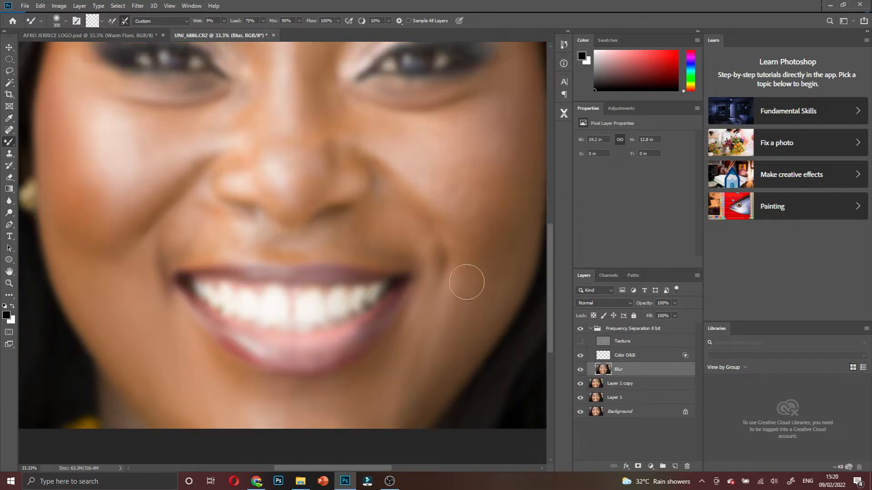
scroll(477, 273, up, 3)
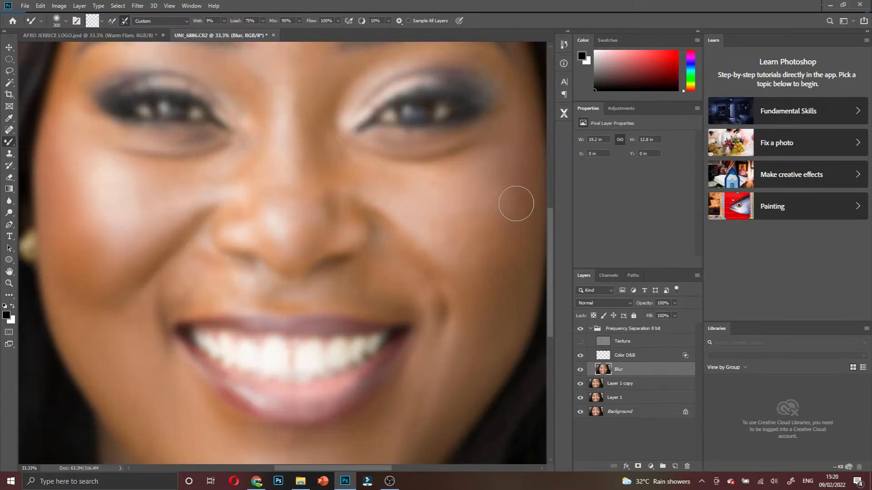
scroll(499, 227, right, 3)
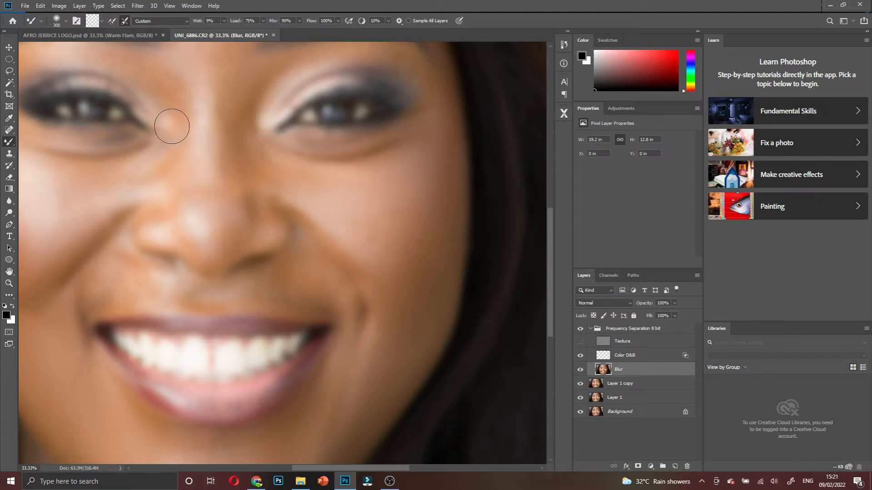
Reduce the Mixer Brush to 175 px and blend the smaller areas around the nose and eyes
key(bracketleft)
key(bracketleft)
key(bracketleft)
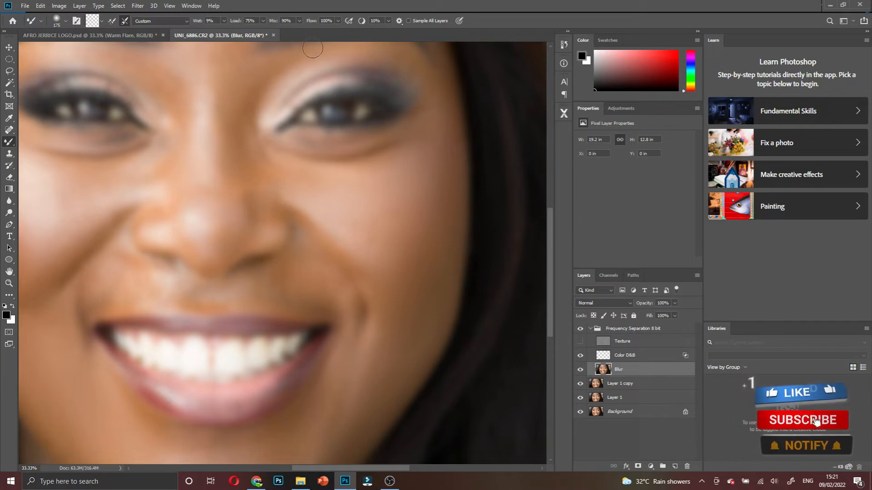
scroll(272, 84, up, 2)
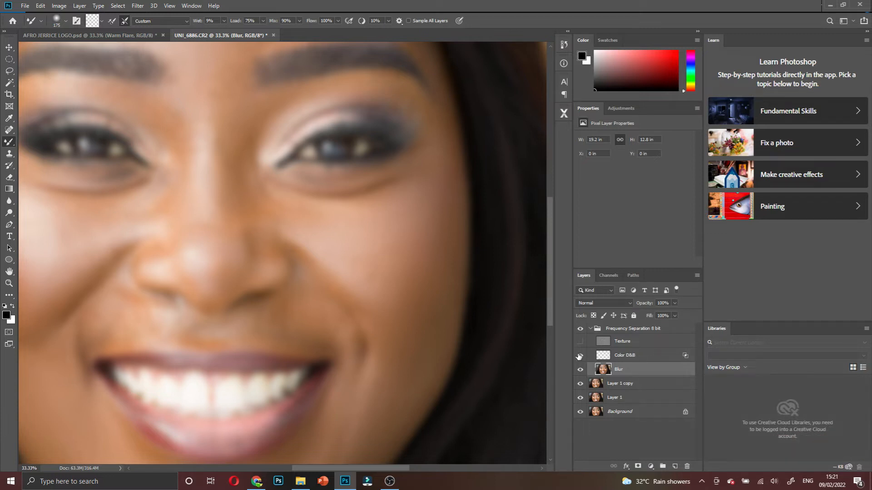
Show the Texture layer and examine the blended skin across the whole face
click(580, 342)
key(ctrl+minus)
scroll(303, 255, up, 2)
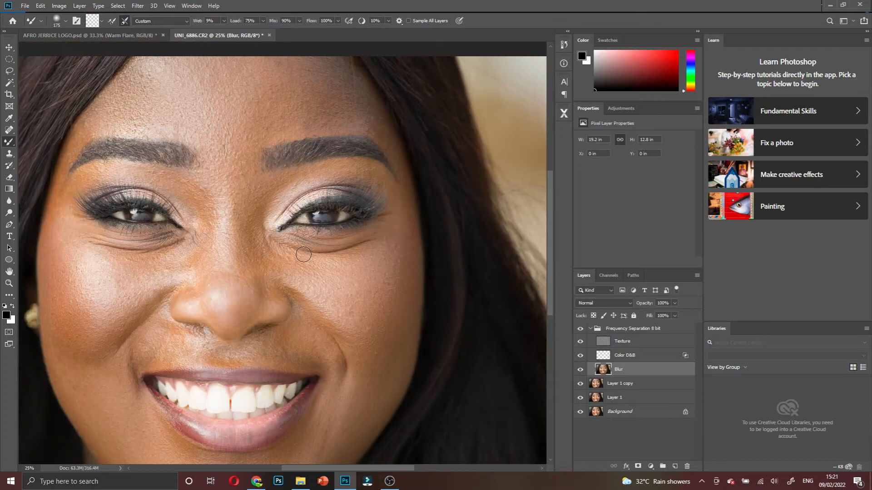
scroll(303, 255, left, 3)
scroll(313, 211, down, 1)
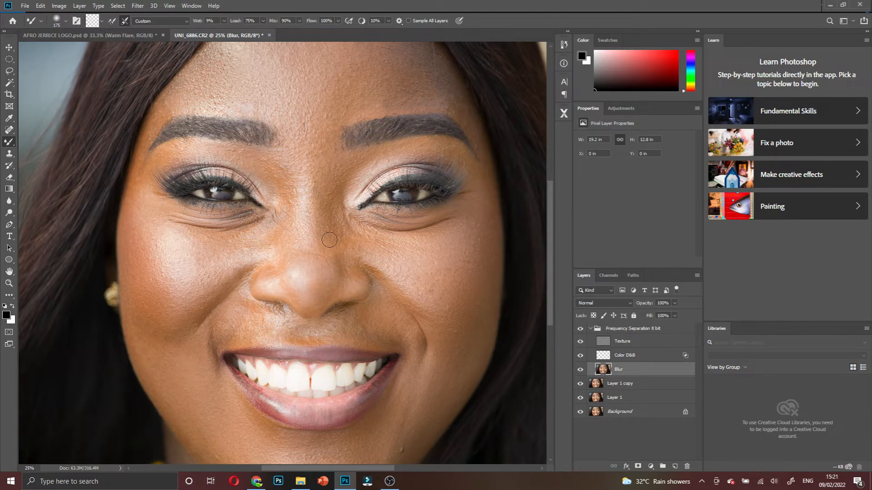
scroll(334, 259, down, 1)
scroll(323, 160, up, 4)
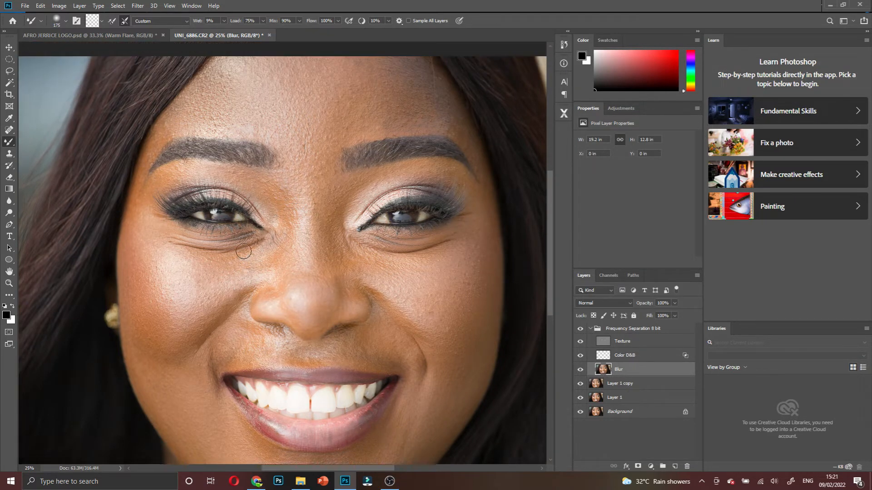
scroll(347, 172, down, 1)
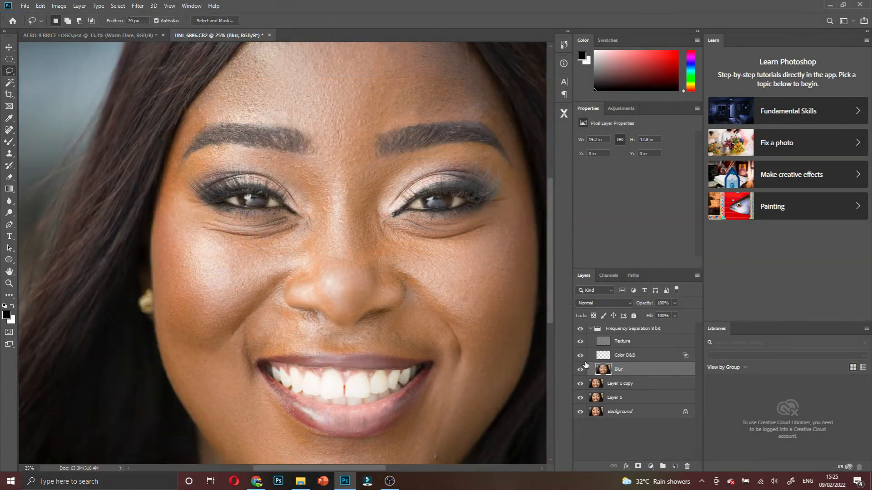
Lasso the forehead between the hairline and the eyebrows with a 20 px feather on the Blur layer
scroll(258, 99, up, 2)
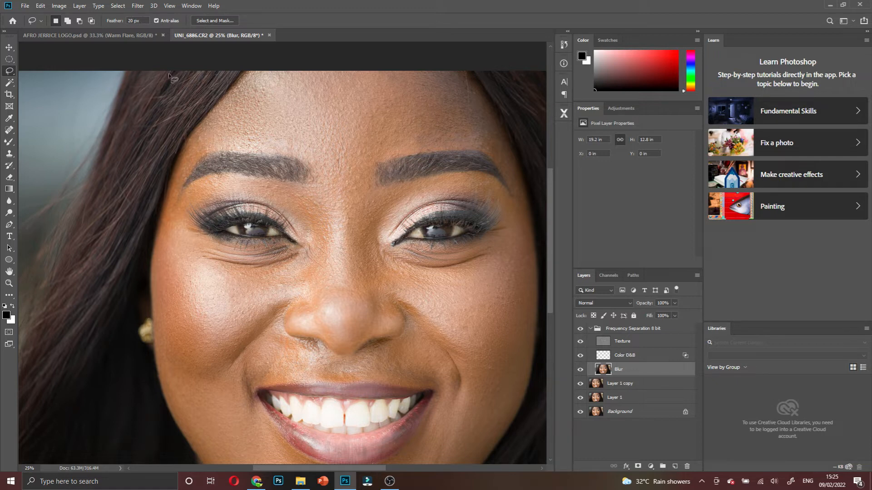
mouse_move(210, 133)
mouse_down()
mouse_move(270, 70)
mouse_move(342, 69)
mouse_move(446, 75)
mouse_move(468, 89)
mouse_move(495, 141)
mouse_move(443, 141)
mouse_move(347, 165)
mouse_move(293, 149)
mouse_up()
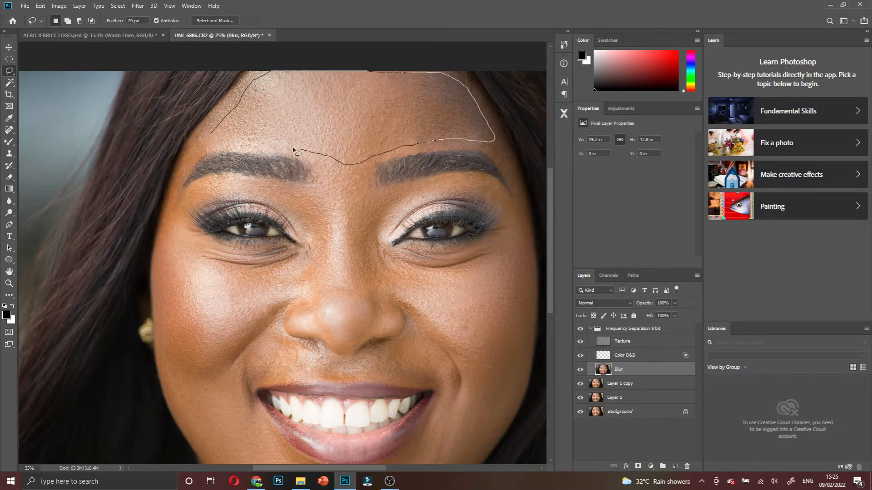
mouse_move(236, 151)
mouse_down()
mouse_move(219, 150)
mouse_move(272, 71)
mouse_up()
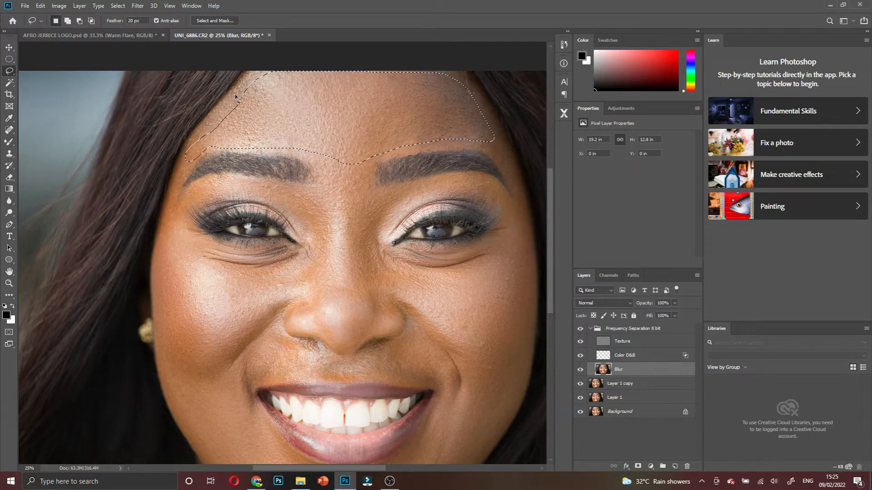
Apply a Gaussian Blur with a 6-pixel radius to the forehead selection and deselect it
click(138, 6)
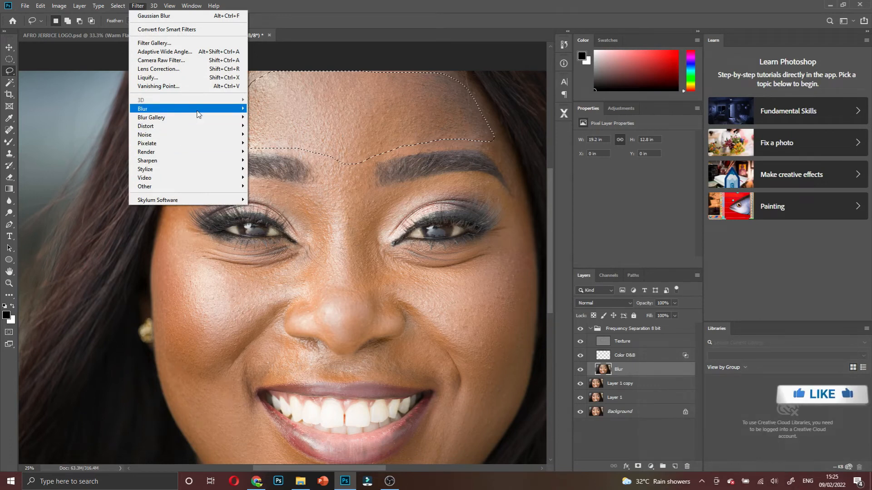
mouse_move(218, 109)
click(268, 143)
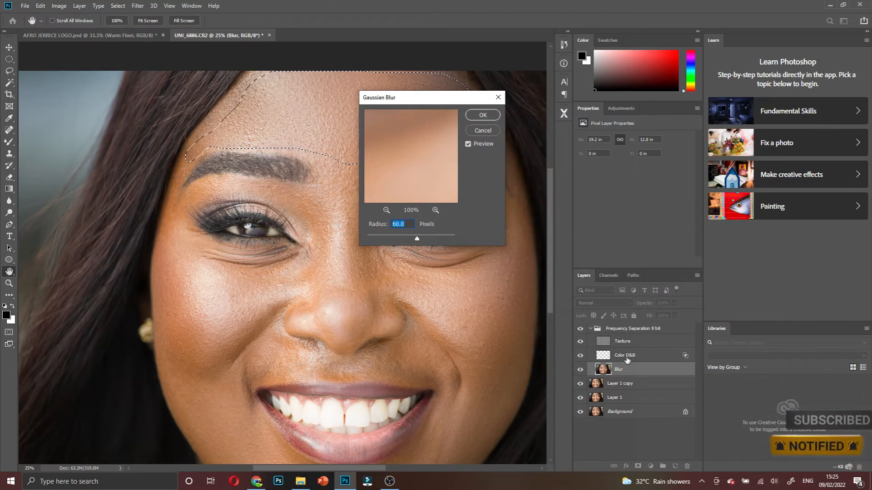
drag(379, 99, 369, 175)
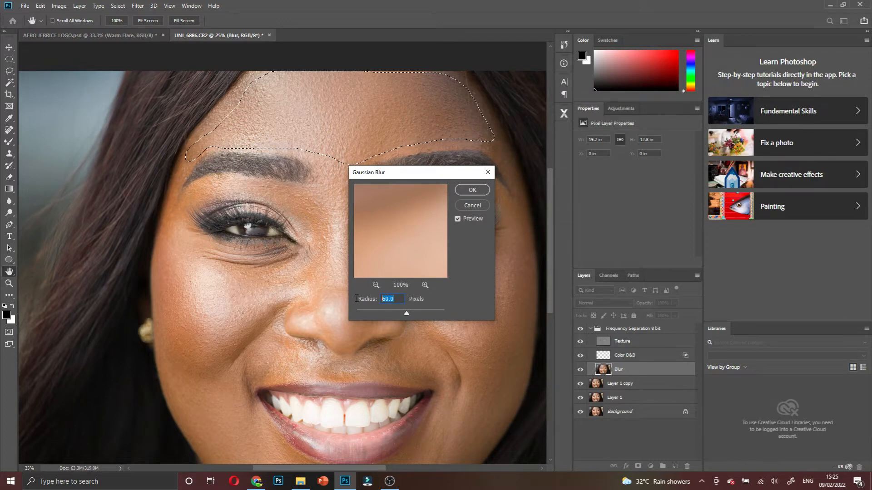
text(20)
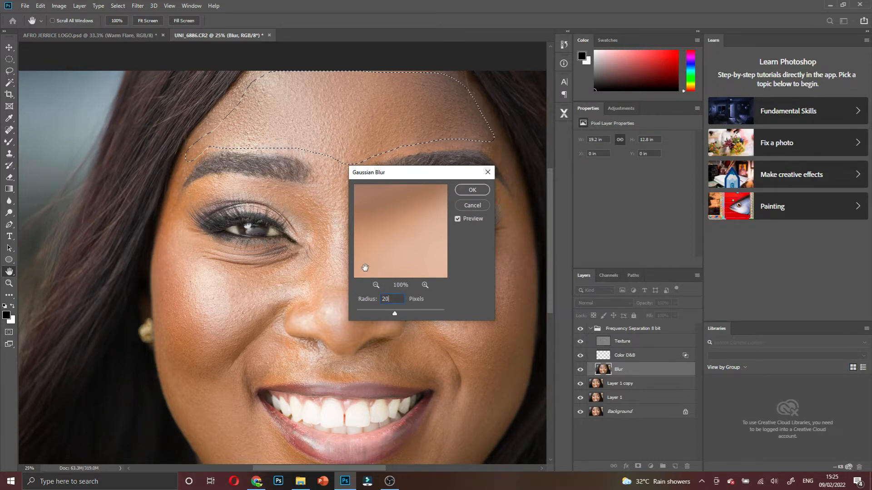
text(.8)
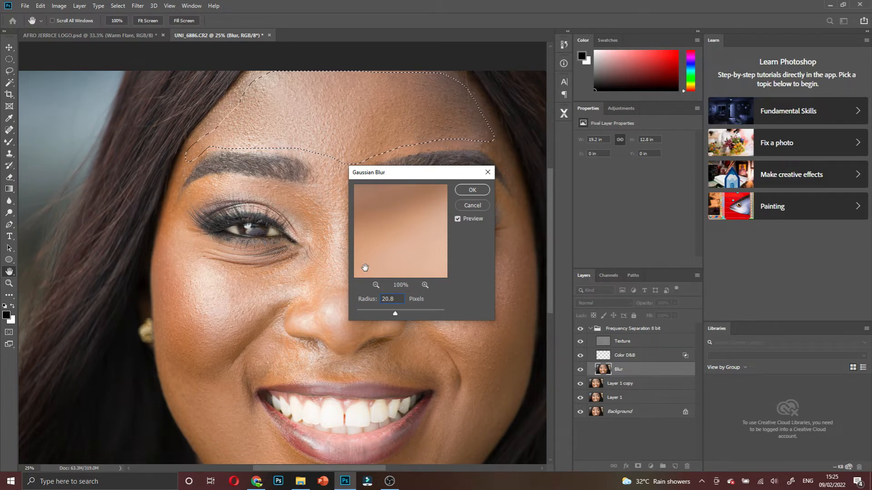
key(BackSpace)
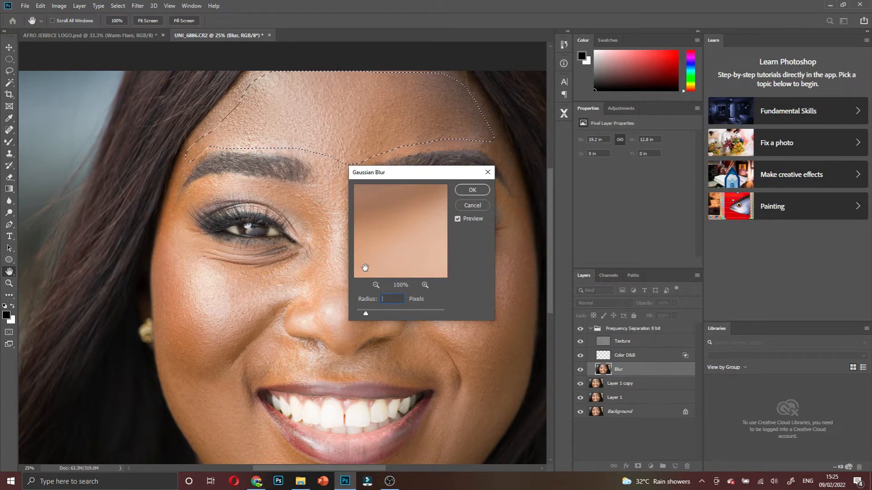
text(40)
key(BackSpace)
key(BackSpace)
text(6)
click(471, 189)
key(ctrl+d)
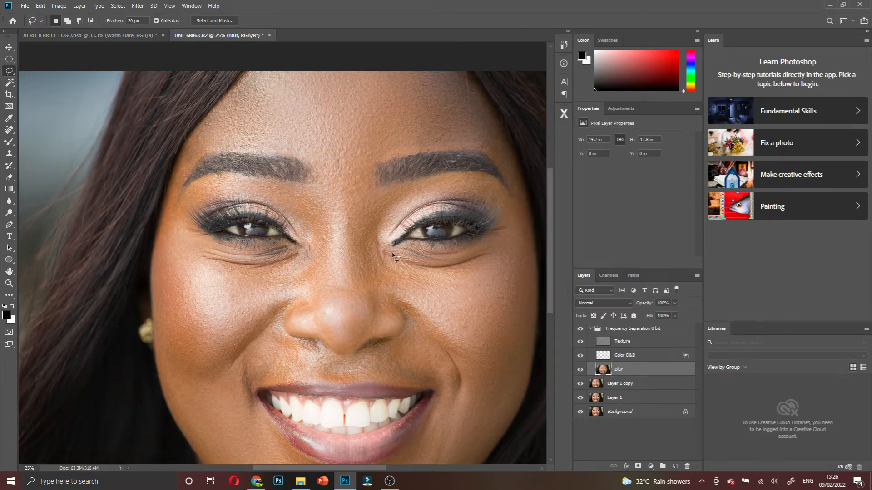
Restore the forehead selection, apply the last Gaussian Blur to it again and deselect
key(ctrl+shift+d)
right_click(356, 111)
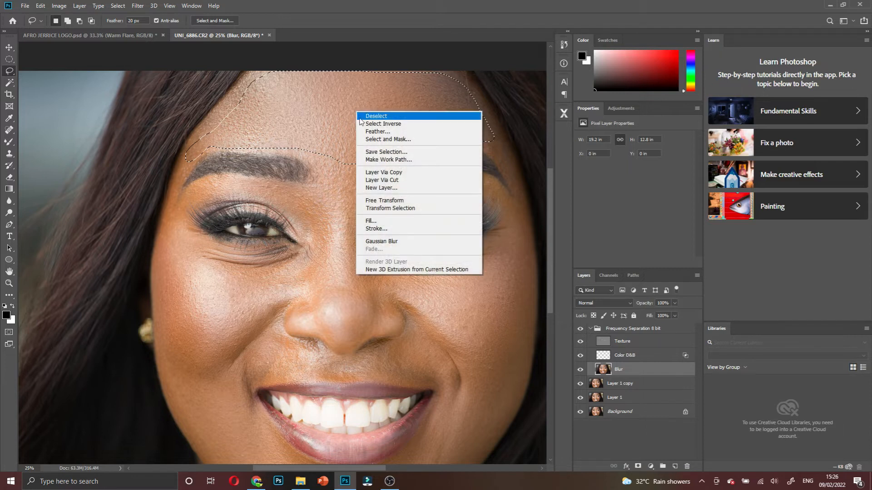
right_click(330, 115)
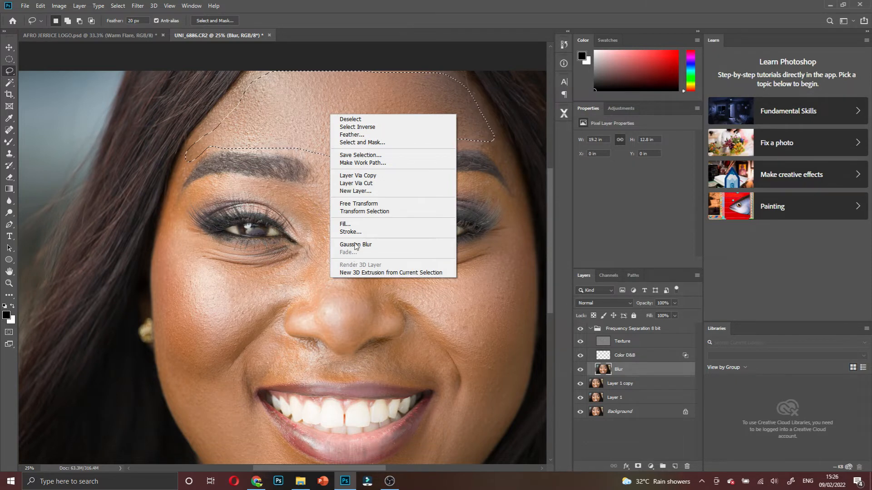
click(356, 246)
click(310, 122)
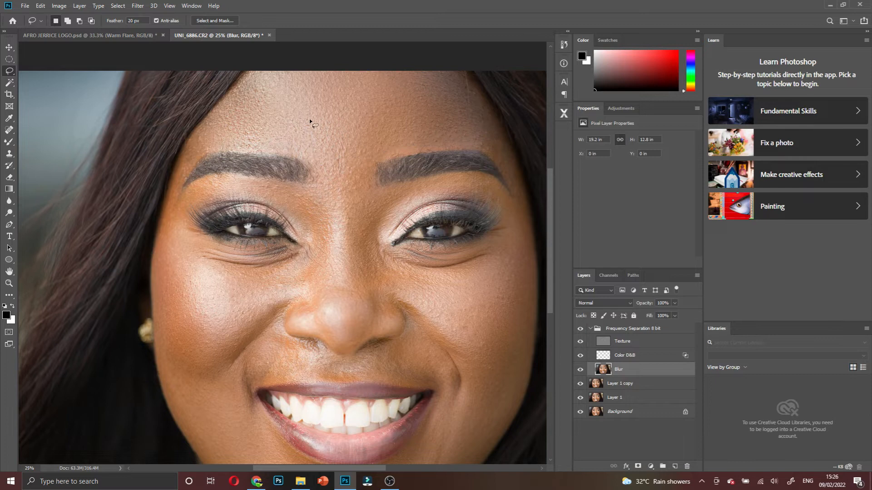
right_click(311, 115)
click(246, 120)
Lasso the side of the nose bridge and the right-hand cheek below the eye, and apply the last Gaussian Blur
scroll(348, 264, down, 6)
scroll(373, 214, up, 7)
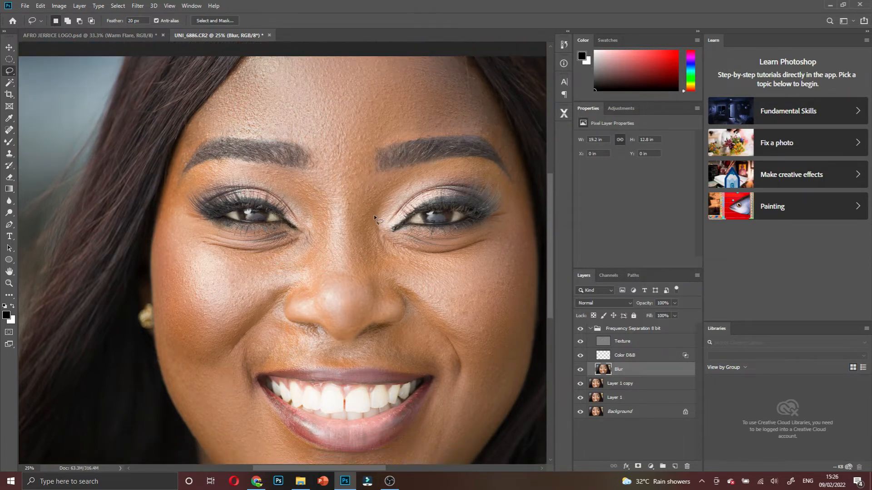
scroll(393, 266, right, 6)
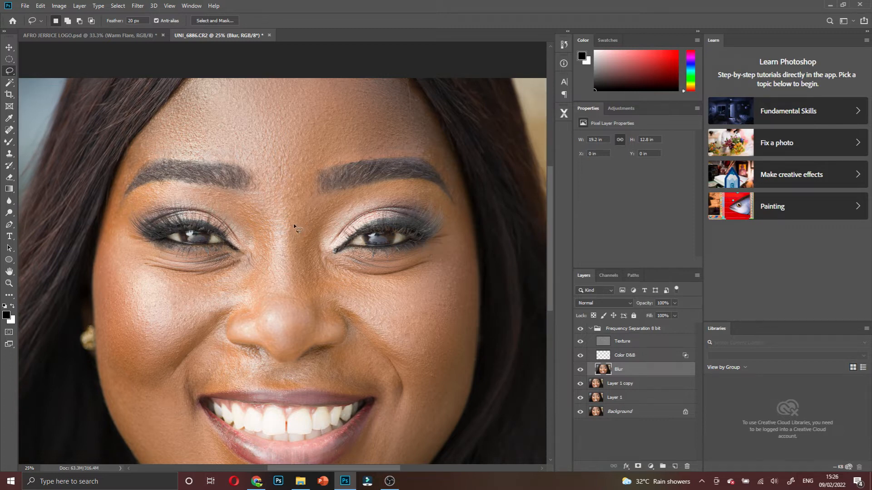
drag(310, 196, 327, 210)
mouse_move(318, 248)
mouse_down()
mouse_move(340, 273)
mouse_move(391, 279)
mouse_move(456, 242)
mouse_move(472, 296)
mouse_move(471, 366)
mouse_move(460, 409)
mouse_move(427, 458)
mouse_move(410, 455)
mouse_move(407, 355)
mouse_move(340, 305)
mouse_up()
drag(293, 219, 295, 217)
scroll(414, 310, down, 2)
right_click(442, 259)
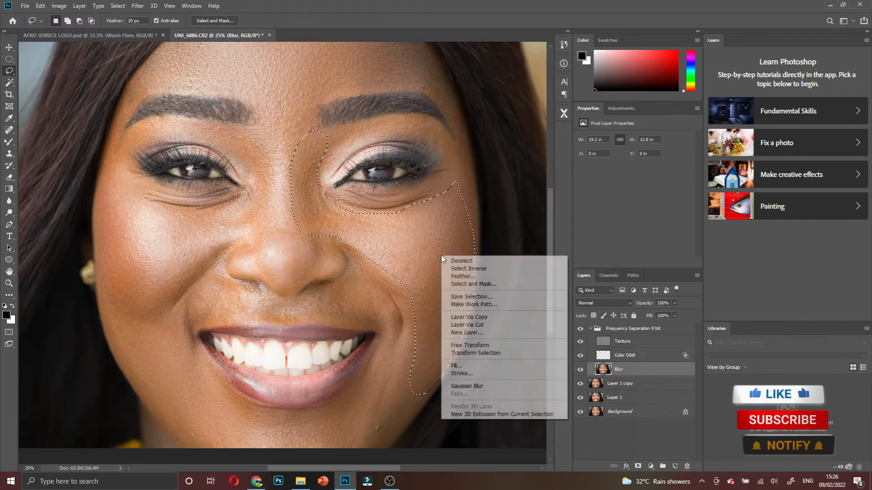
click(454, 387)
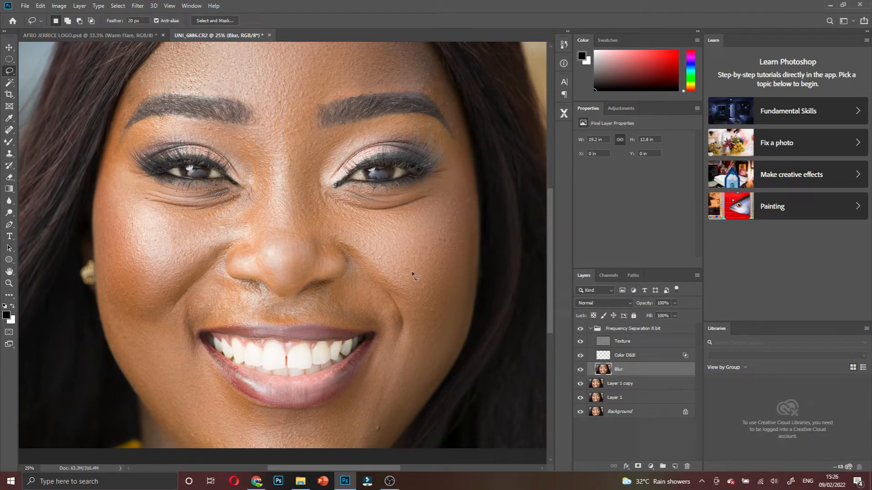
Lasso the left-hand cheek from beneath the eye and beside the nose down to the jaw
drag(117, 135, 120, 168)
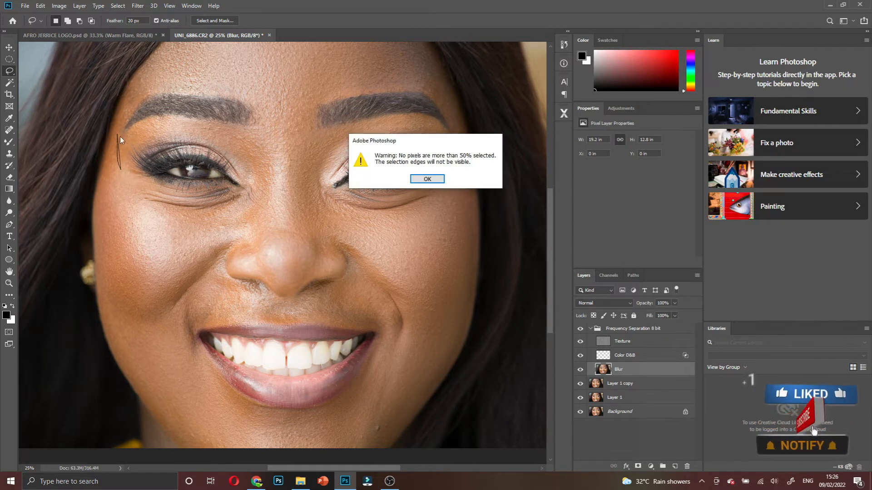
key(Return)
mouse_move(118, 136)
mouse_down()
mouse_move(126, 186)
mouse_move(145, 205)
mouse_move(233, 199)
mouse_up()
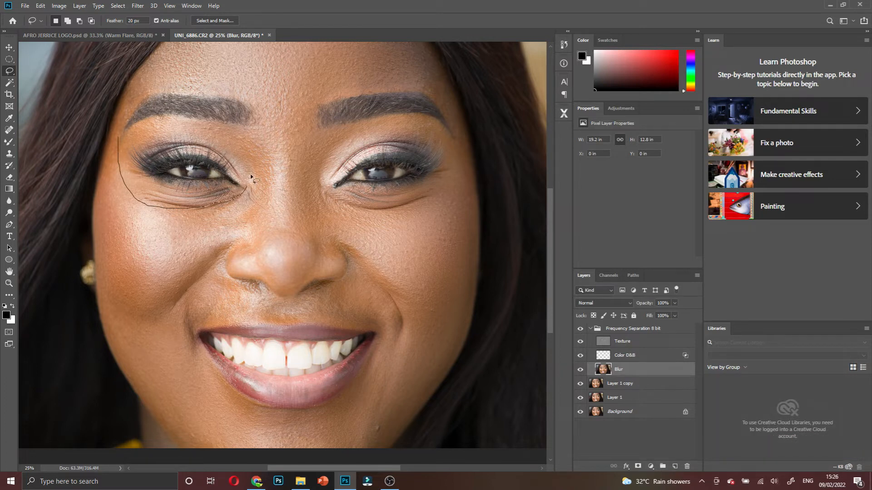
drag(160, 313, 160, 359)
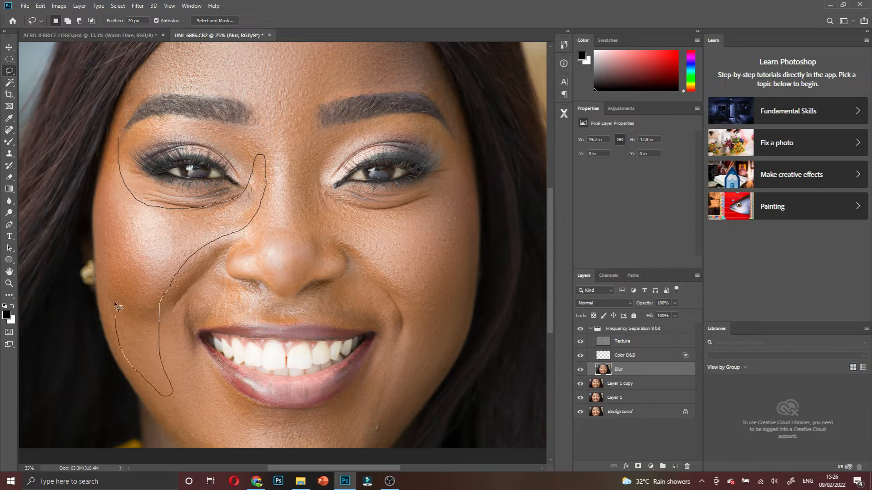
drag(118, 134, 118, 135)
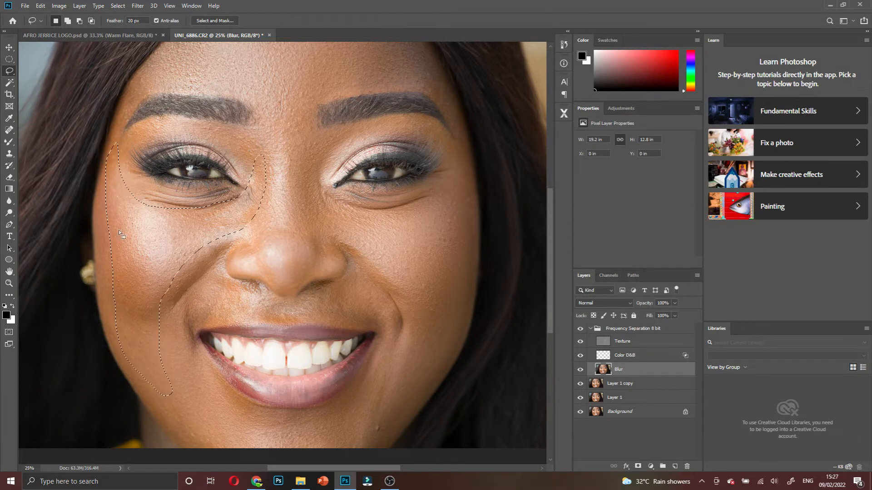
Apply the last Gaussian Blur to the left-hand cheek selection and deselect it
right_click(124, 220)
click(177, 356)
key(ctrl+d)
Lasso the lower left-hand jaw beside the mouth down to the chin, apply the last Gaussian Blur and deselect
scroll(168, 331, down, 2)
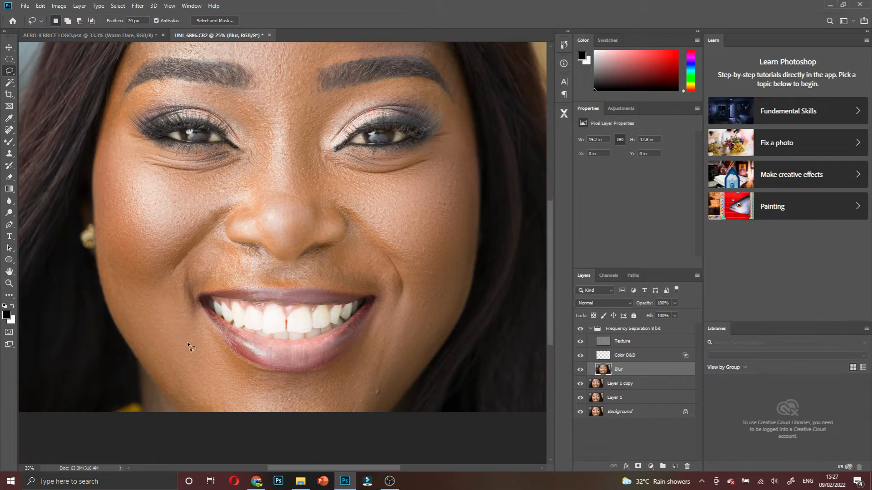
scroll(182, 331, down, 1)
scroll(211, 306, up, 3)
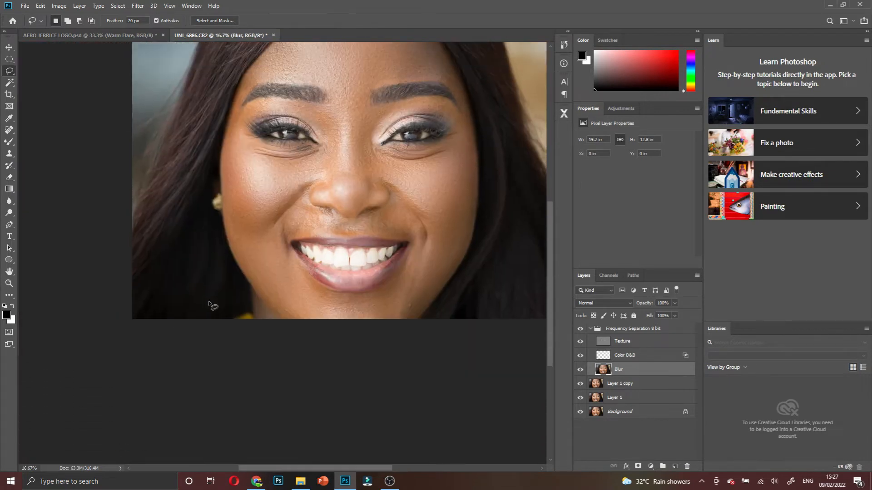
scroll(274, 337, right, 1)
scroll(275, 337, up, 1)
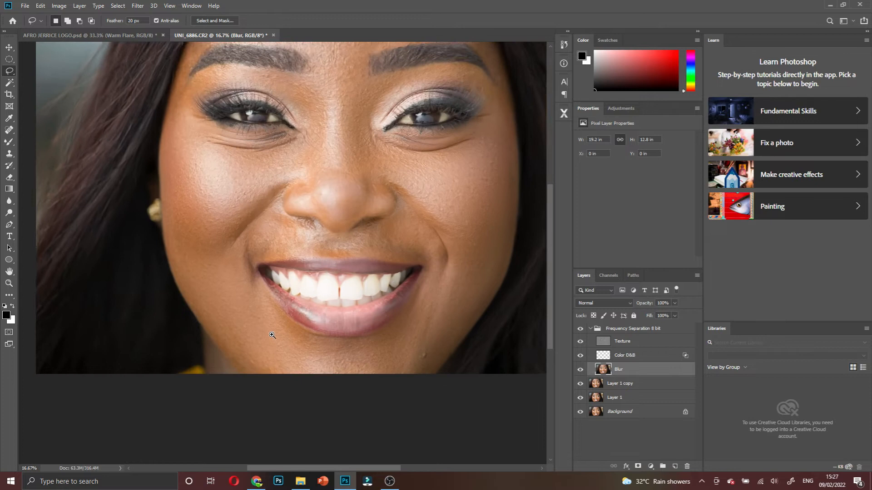
mouse_move(293, 352)
mouse_down()
mouse_move(295, 376)
mouse_move(260, 375)
mouse_move(203, 326)
mouse_up()
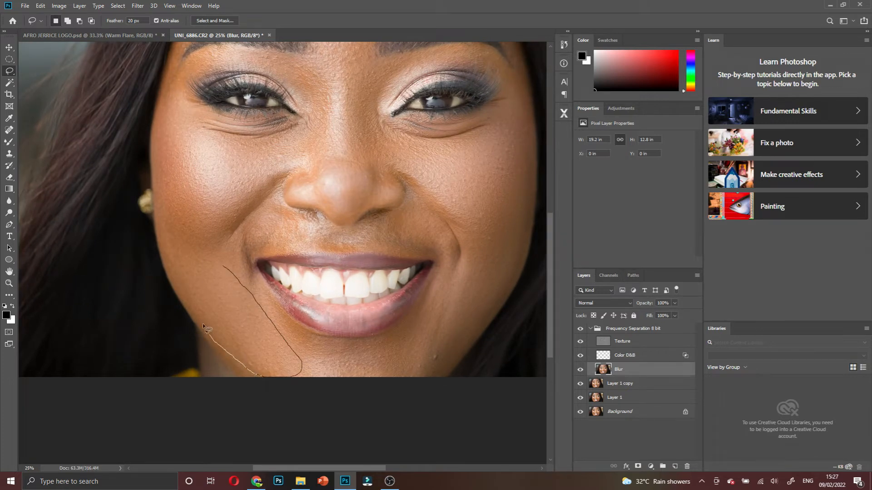
right_click(238, 307)
click(264, 331)
key(ctrl+d)
Collapse the Frequency Separation 8 bit group
scroll(405, 336, up, 2)
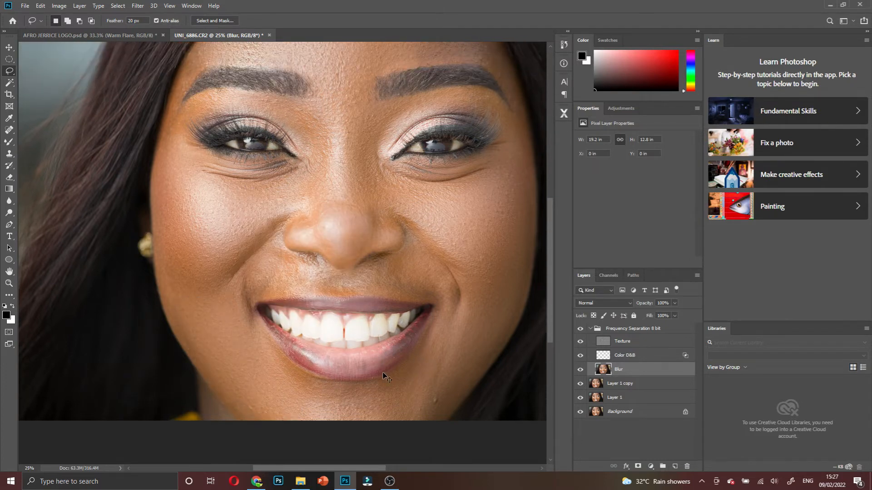
key(ctrl+minus)
key(ctrl+minus)
scroll(281, 296, up, 3)
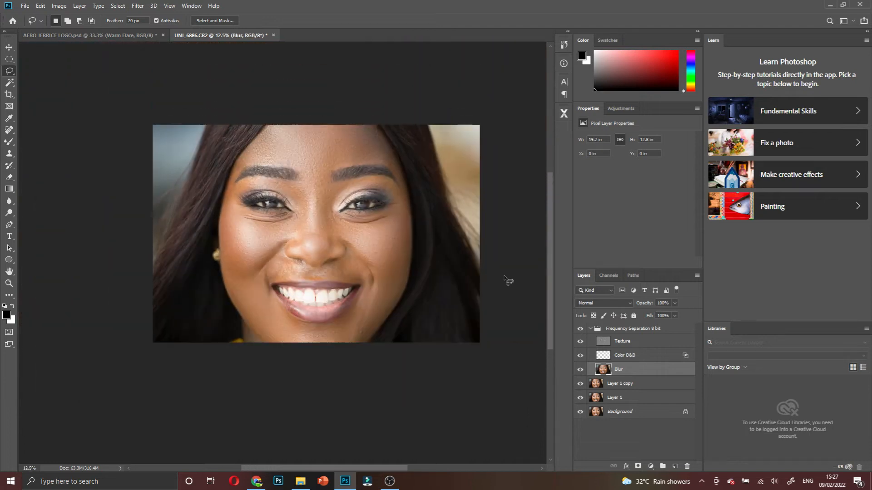
click(592, 333)
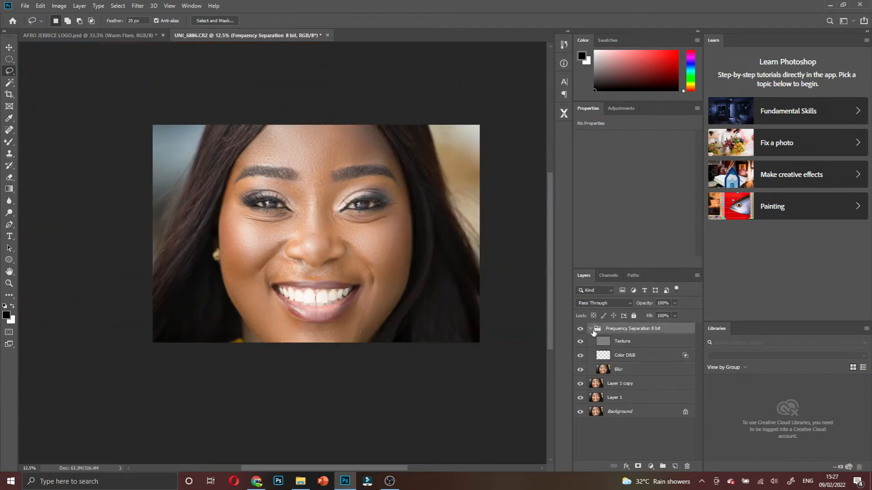
click(590, 329)
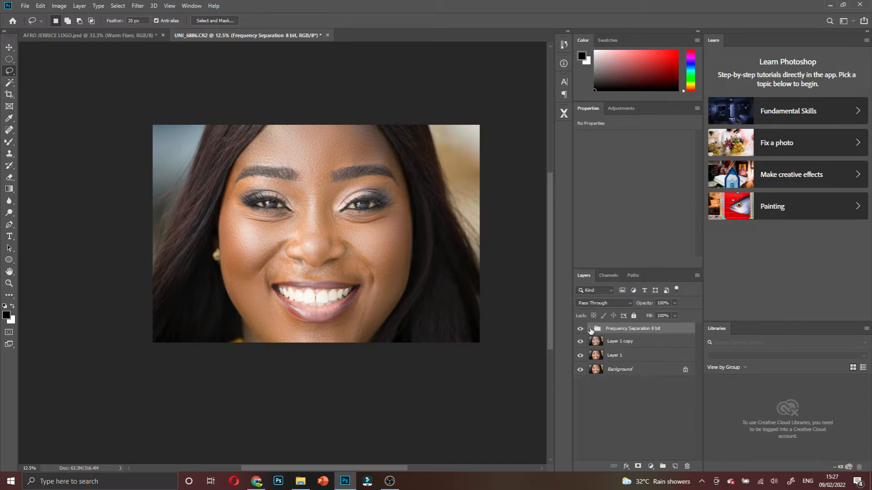
Toggle the Frequency Separation 8 bit group's visibility to compare before and after, and inspect the skin close up
click(577, 330)
click(578, 333)
click(578, 334)
click(578, 334)
click(578, 334)
click(577, 334)
ctrl+click(361, 245)
ctrl+click(361, 246)
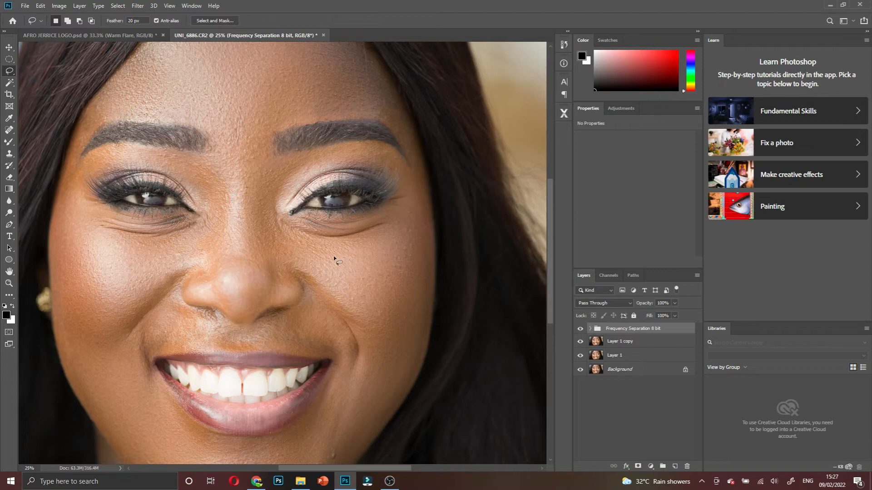
scroll(243, 298, down, 3)
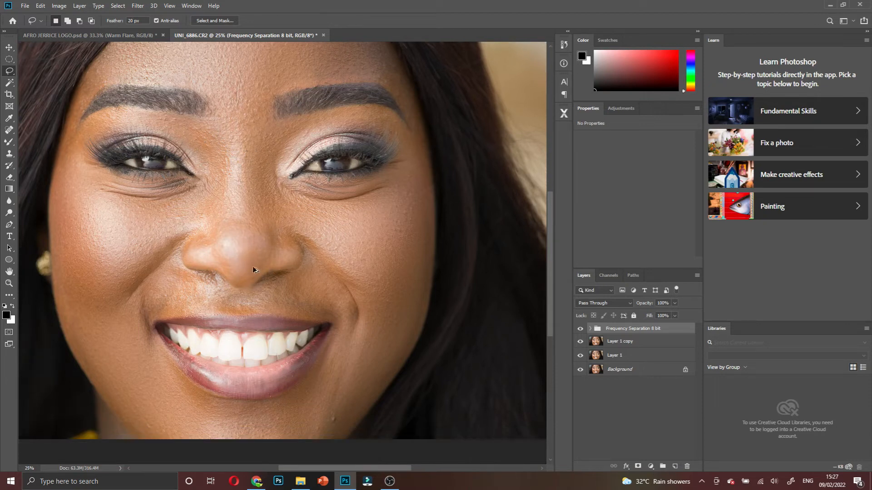
scroll(244, 231, up, 6)
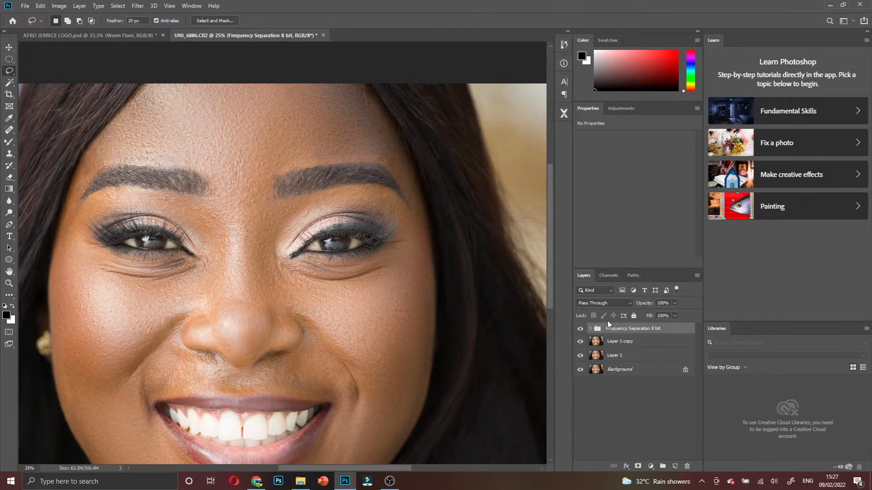
Run the IHP power tool from Pro Workflow X and accept a High Pass radius of 6.0 pixels
click(563, 114)
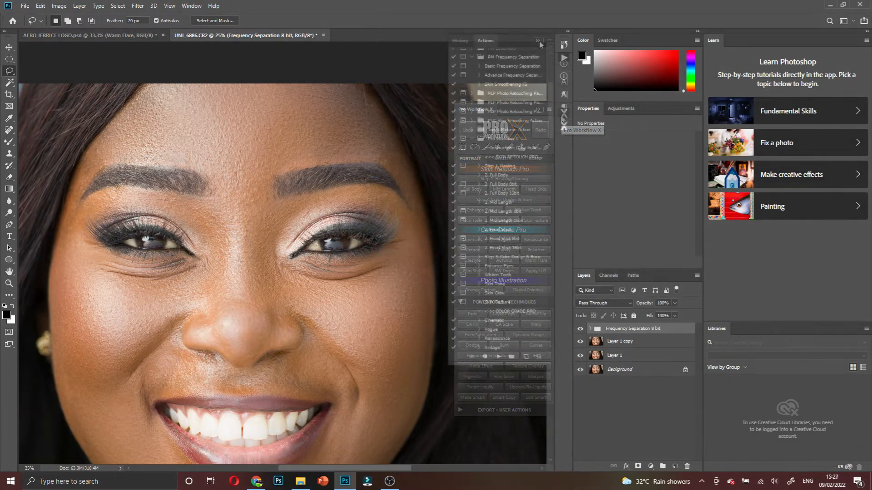
click(538, 41)
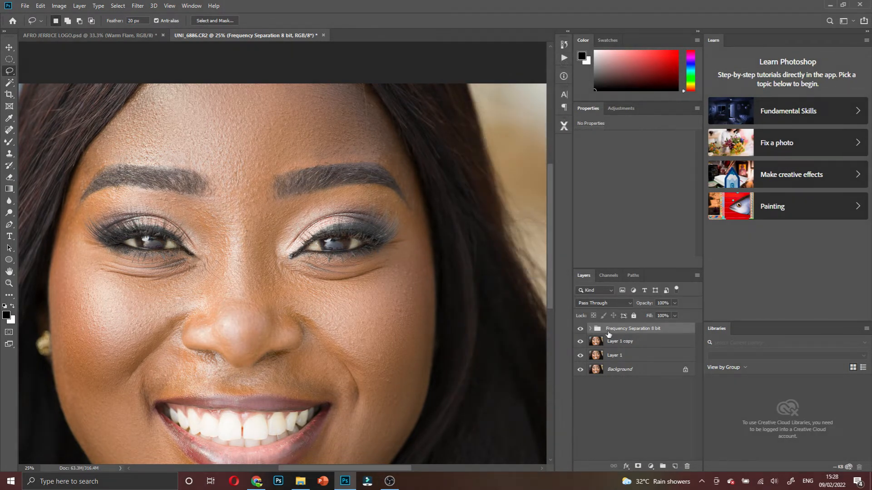
click(565, 125)
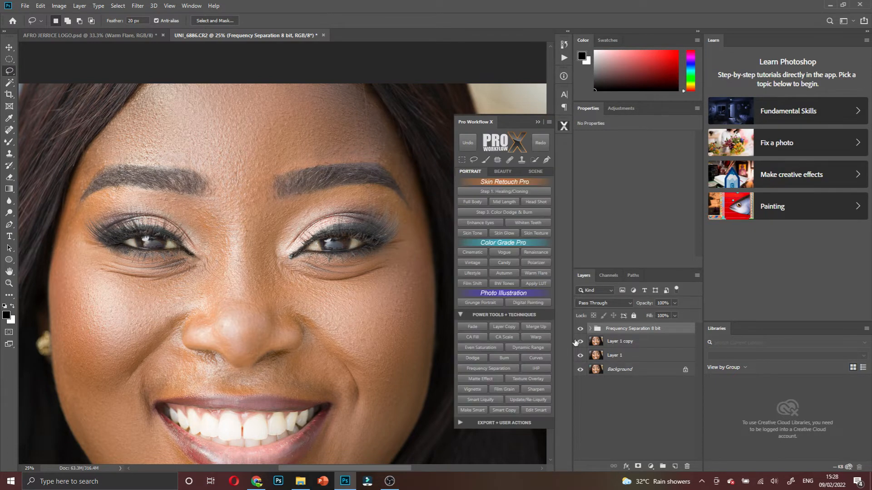
click(535, 368)
click(532, 368)
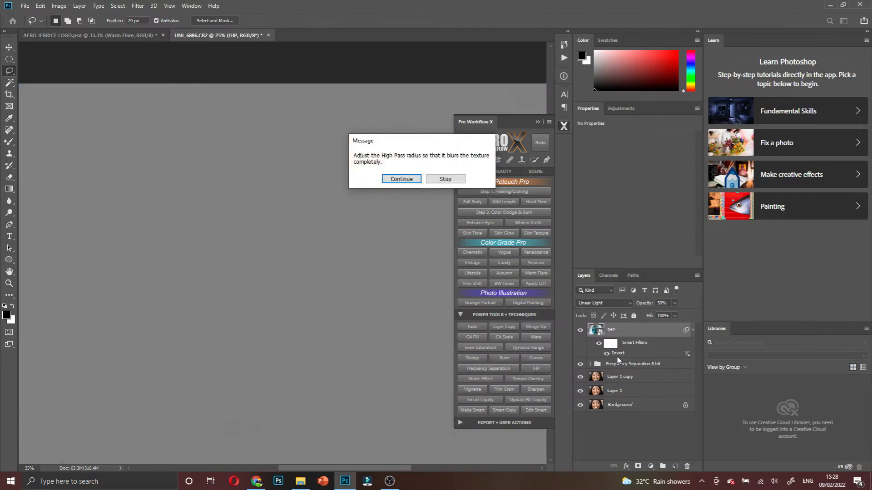
click(401, 179)
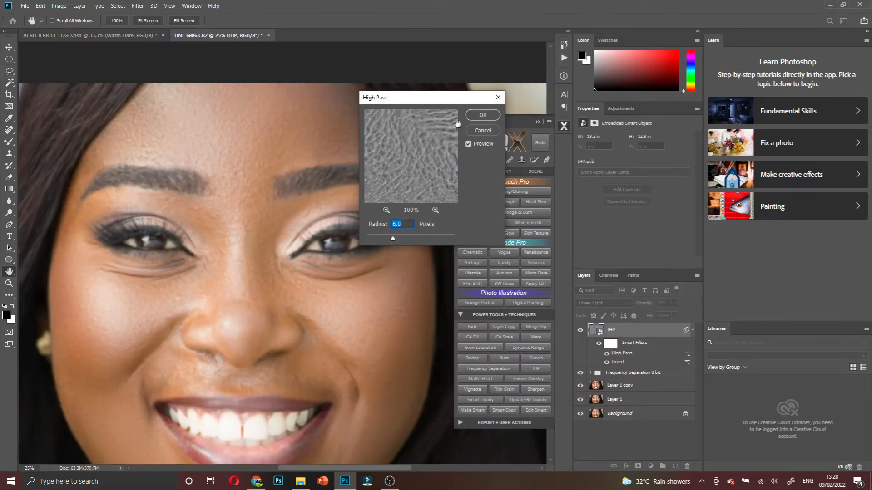
click(481, 115)
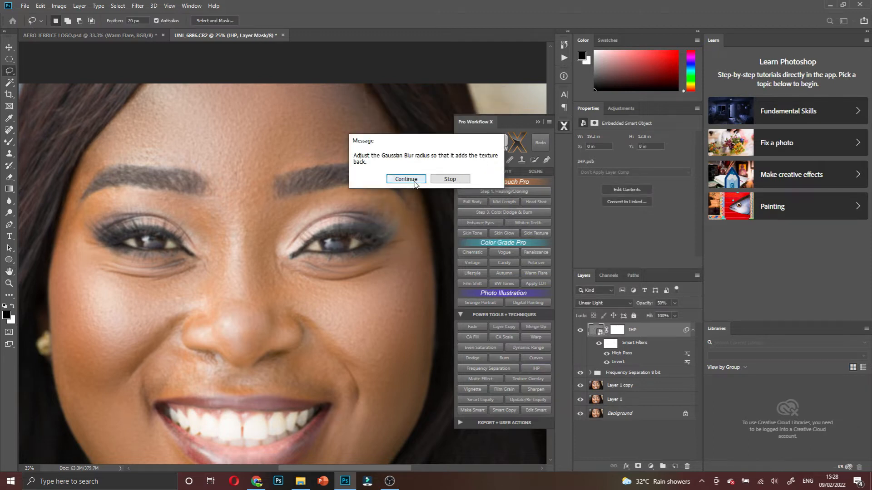
Accept a Gaussian Blur radius of 2.5 pixels for the IHP layer and finish the action
click(405, 179)
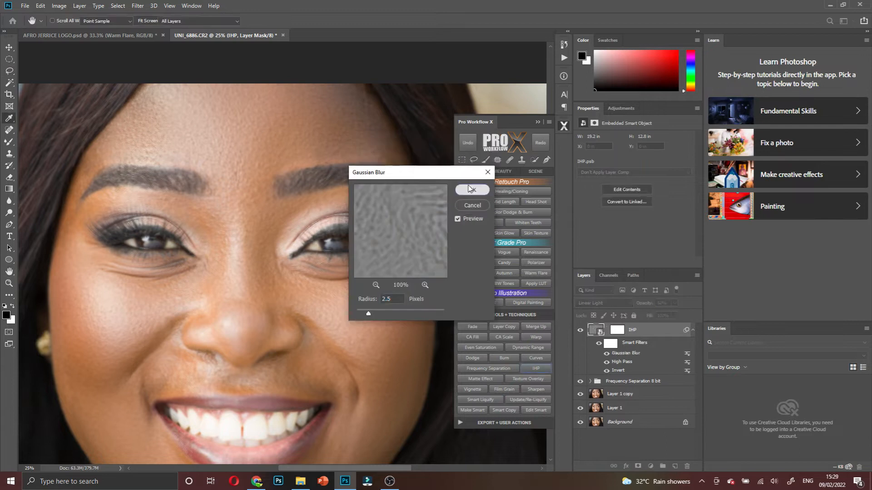
click(463, 189)
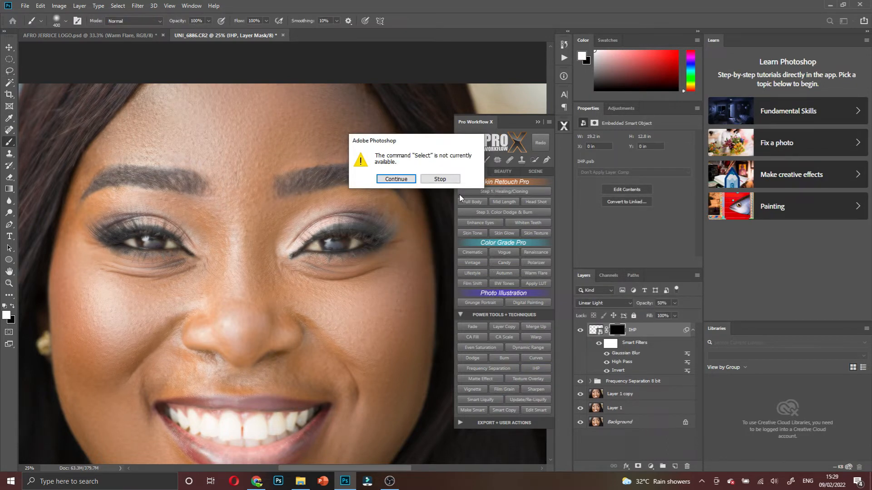
key(Return)
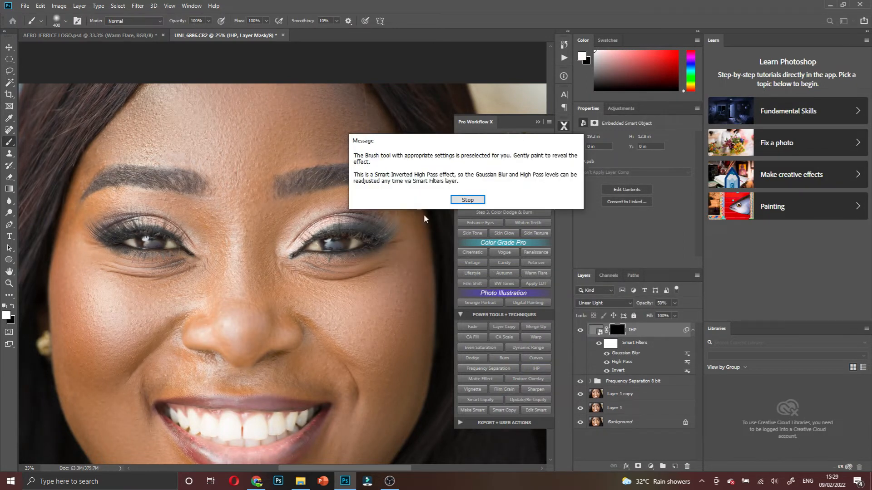
click(479, 201)
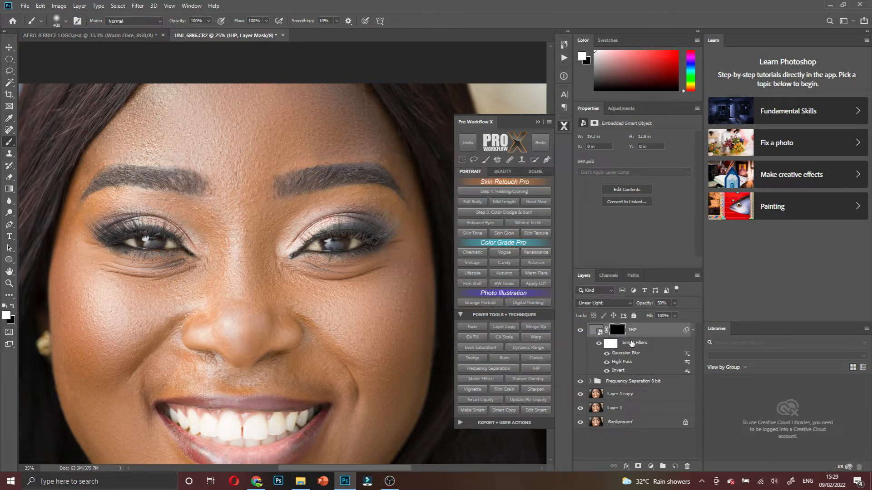
Paint white over the forehead on the IHP layer mask with the 400-pixel brush
click(617, 330)
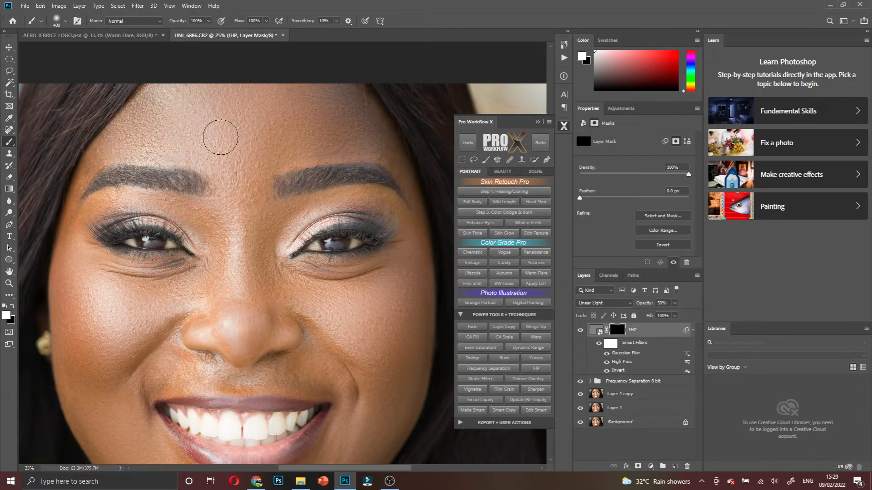
mouse_move(177, 119)
mouse_down()
mouse_move(220, 151)
mouse_move(233, 139)
mouse_up()
key(ctrl+z)
mouse_move(340, 124)
mouse_down()
mouse_move(334, 107)
mouse_move(342, 113)
mouse_move(358, 100)
mouse_up()
Paint white on the IHP mask over the nose bridge, temple, cheeks and jaw, using brush sizes of 200 and 400 pixels
key(bracketleft)
key(bracketleft)
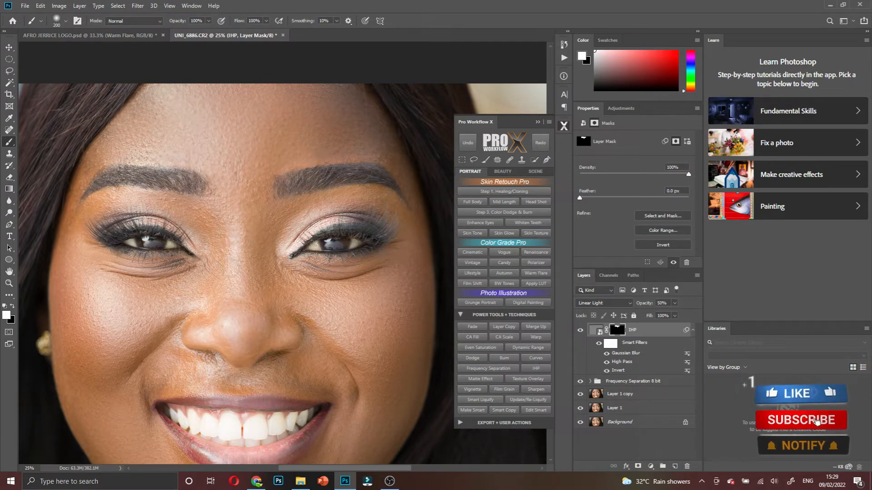
key(bracketright)
key(bracketright)
key(bracketright)
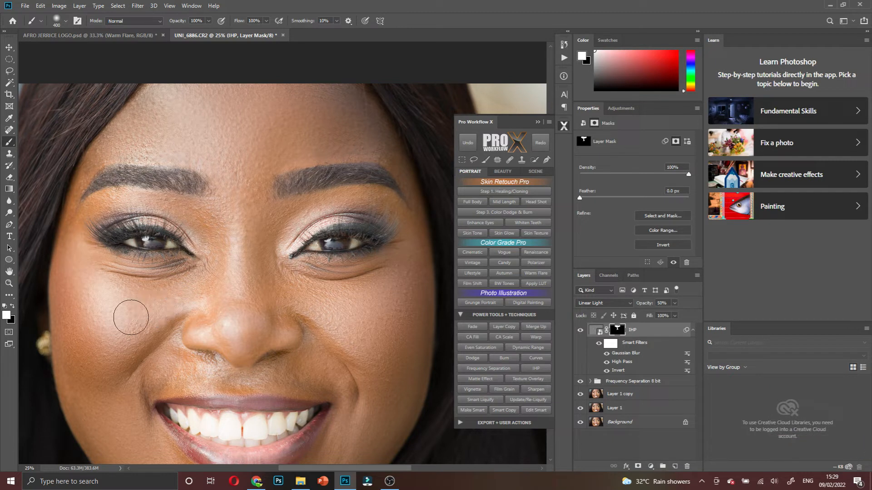
drag(90, 362, 89, 363)
drag(138, 141, 121, 149)
drag(245, 174, 249, 196)
drag(375, 436, 390, 364)
Paint white on the IHP mask over the skin around the mouth and upper lip, keeping white as the foreground colour
scroll(345, 404, down, 2)
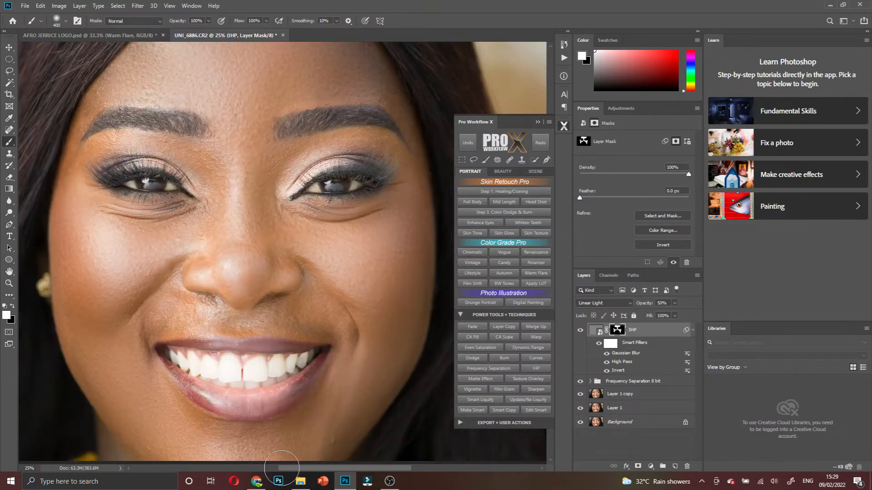
scroll(282, 468, down, 1)
key(ctrl+minus)
key(ctrl+minus)
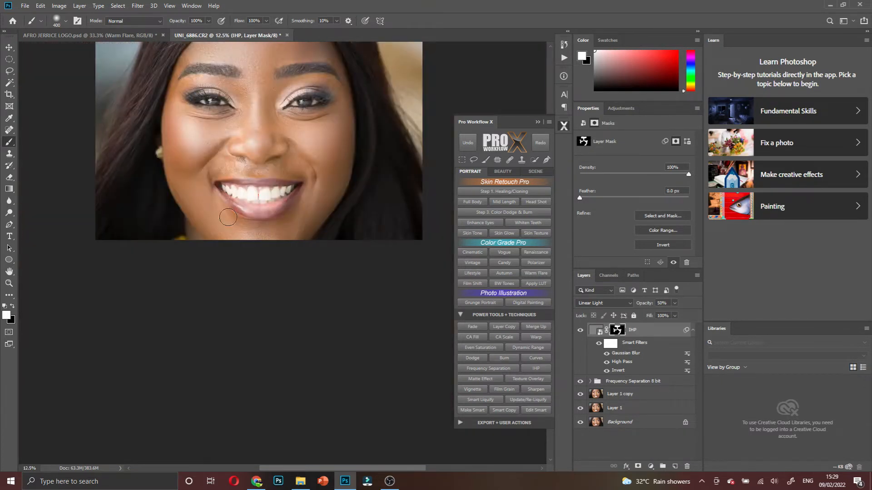
scroll(218, 234, up, 1)
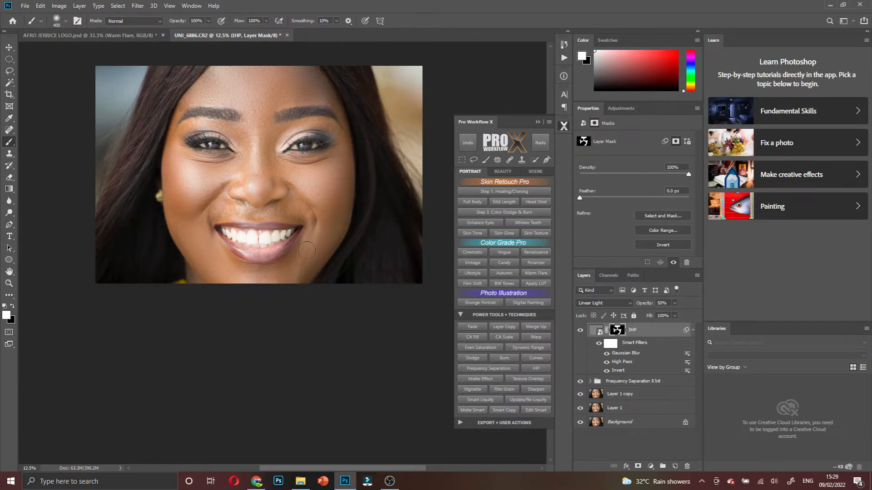
drag(287, 209, 213, 205)
click(237, 216)
key(x)
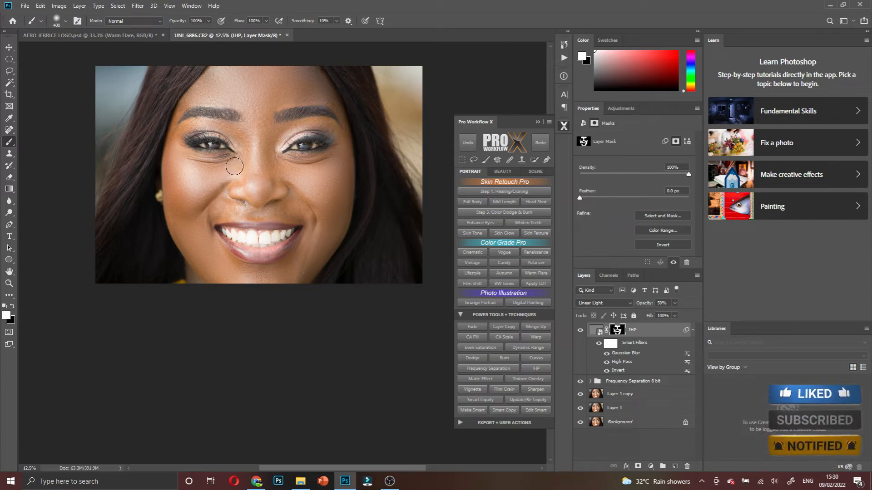
key(x)
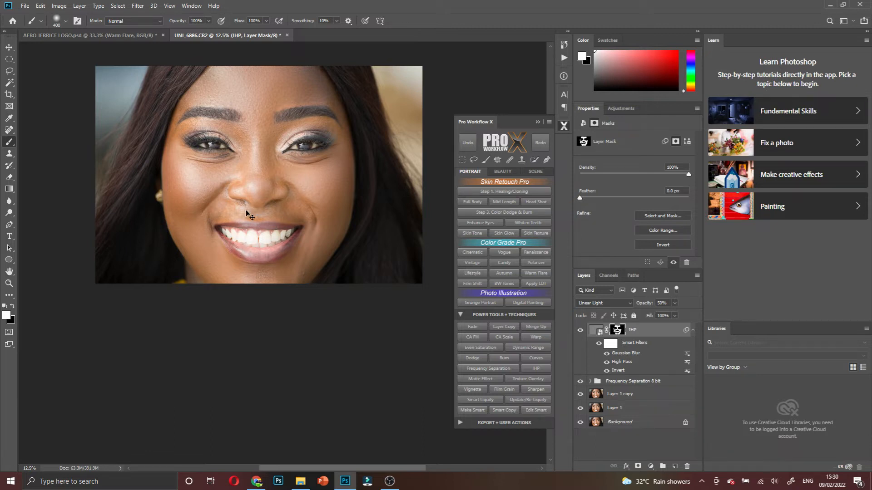
Refine the IHP mask around the nose and upper face with the white brush, reducing its size to 250 pixels
scroll(244, 222, up, 2)
mouse_move(258, 320)
mouse_down()
mouse_move(264, 338)
mouse_move(329, 325)
mouse_move(309, 242)
mouse_move(307, 252)
mouse_move(311, 191)
mouse_move(280, 211)
mouse_move(270, 177)
mouse_move(271, 238)
mouse_move(275, 188)
mouse_move(253, 176)
mouse_up()
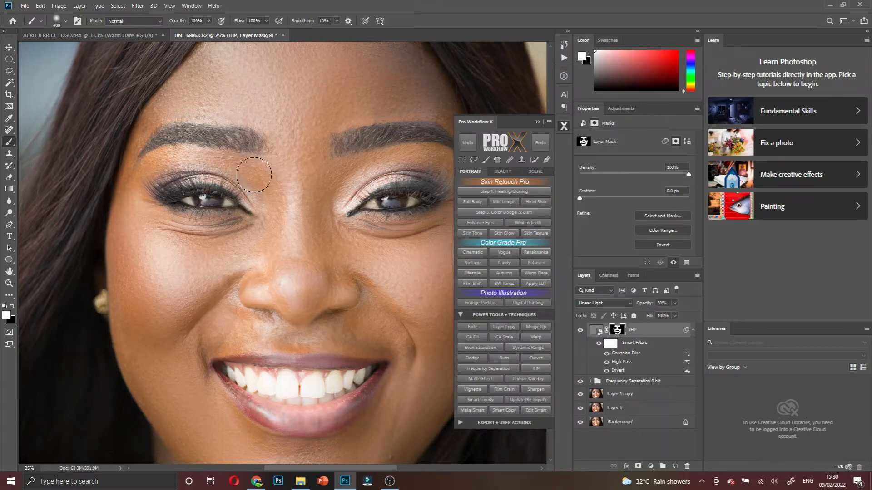
scroll(323, 100, up, 1)
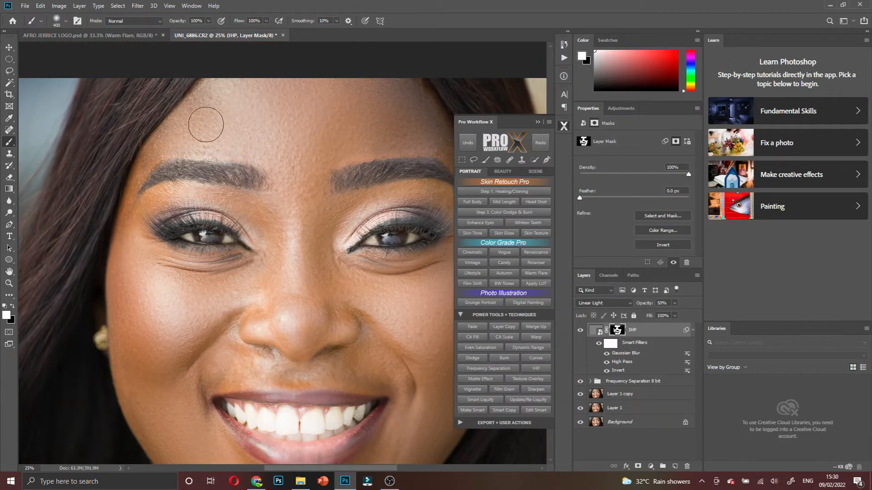
key(bracketleft)
key(bracketleft)
Lower the IHP layer's opacity to 26% and toggle its visibility to compare the skin with and without it
click(580, 331)
drag(648, 307, 642, 307)
click(580, 332)
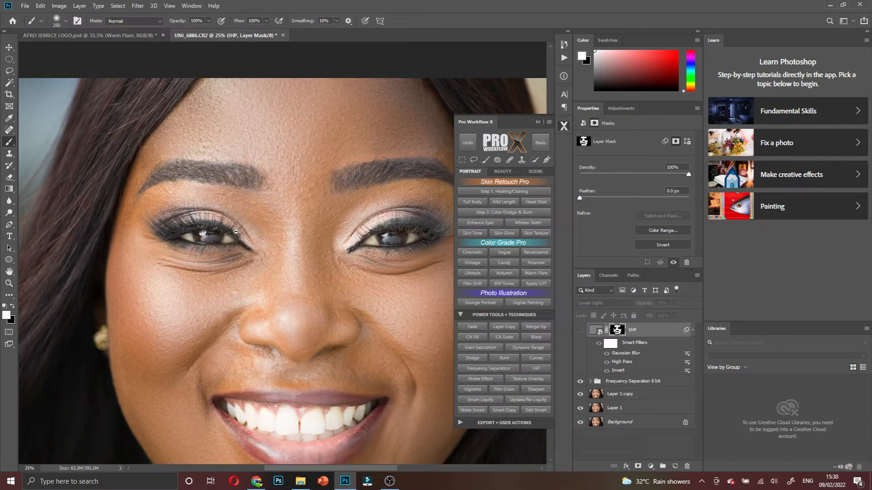
alt+click(236, 232)
drag(312, 272, 279, 277)
ctrl+click(232, 229)
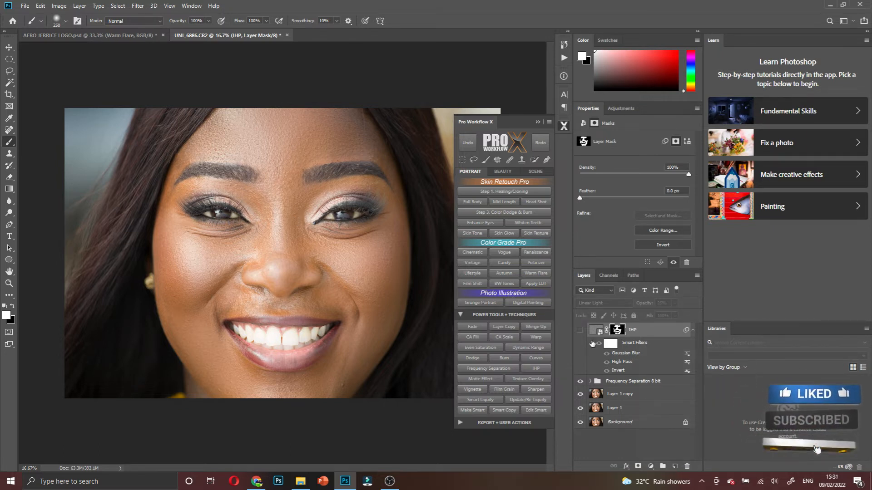
click(580, 330)
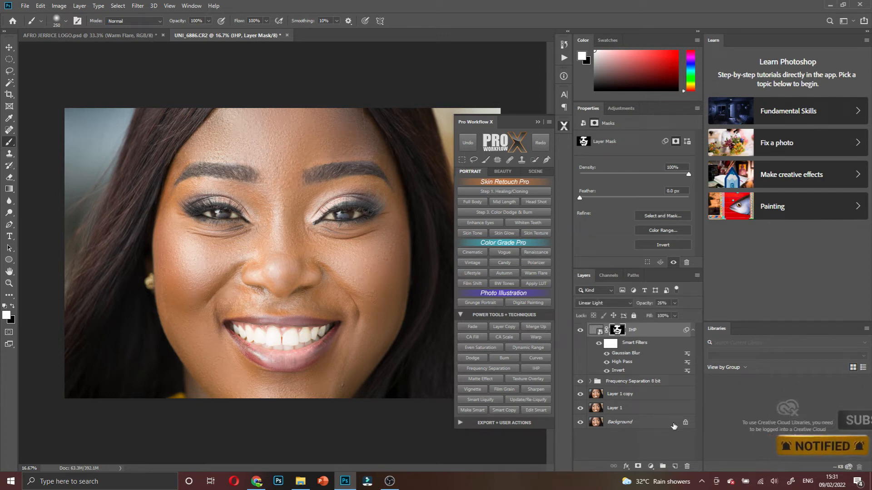
Stamp the visible layers onto a new layer and apply the Camera Raw Filter with Highlights -47 and Whites -23
shift+click(649, 411)
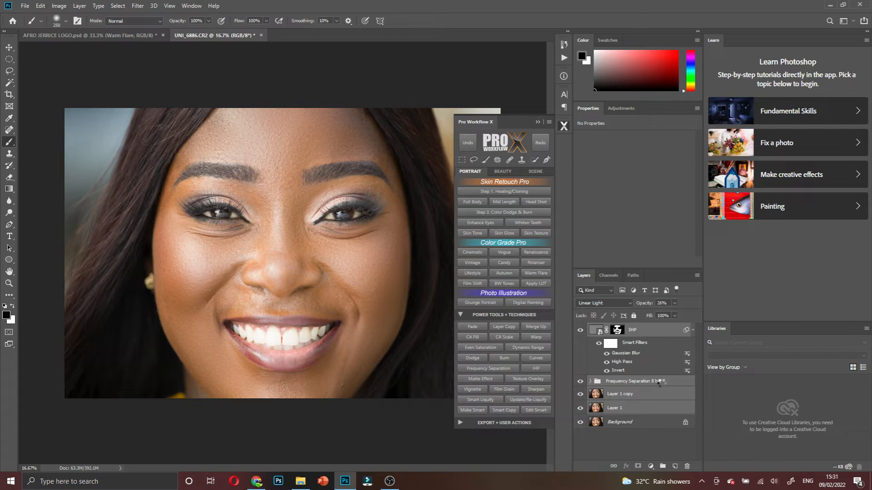
key(ctrl+shift+alt+e)
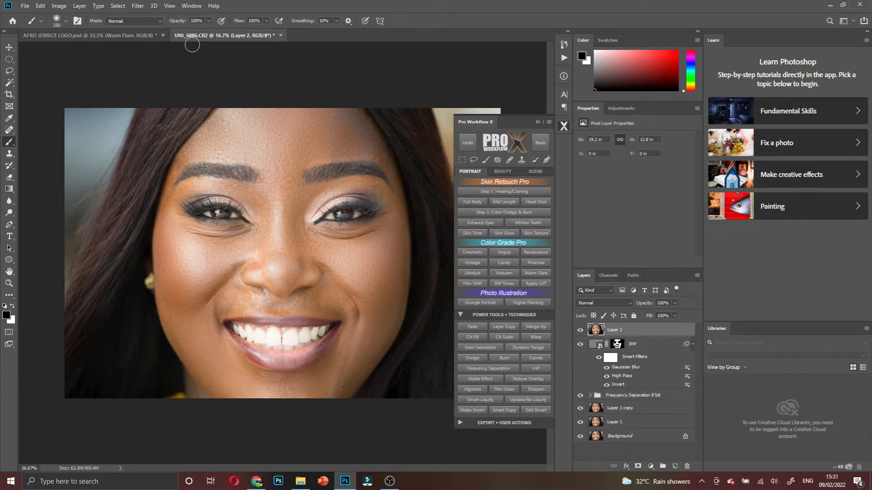
click(137, 5)
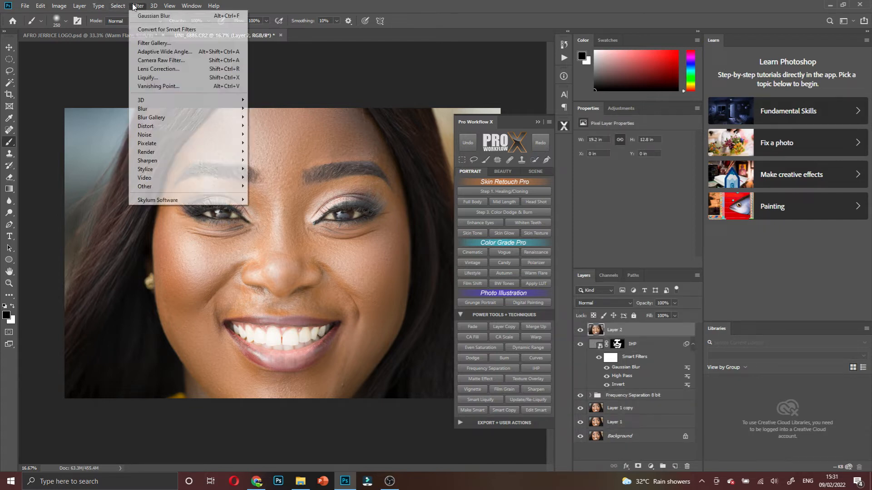
click(165, 69)
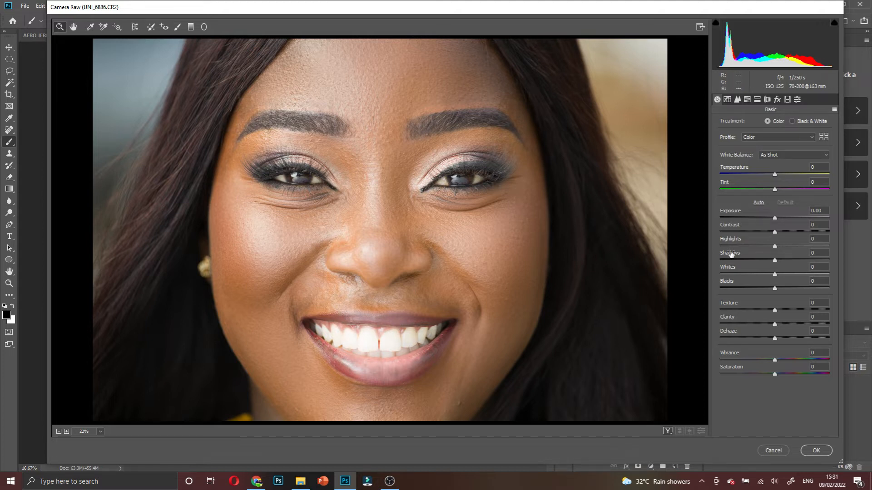
drag(771, 248, 748, 255)
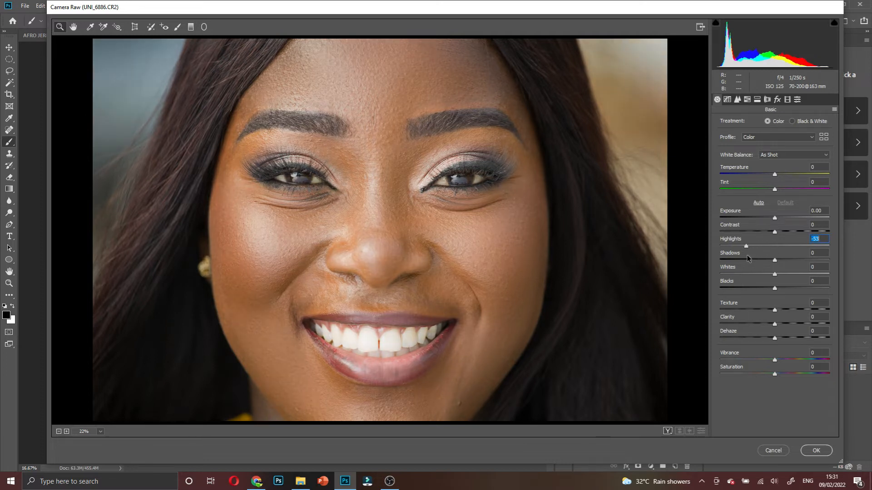
drag(774, 274, 762, 279)
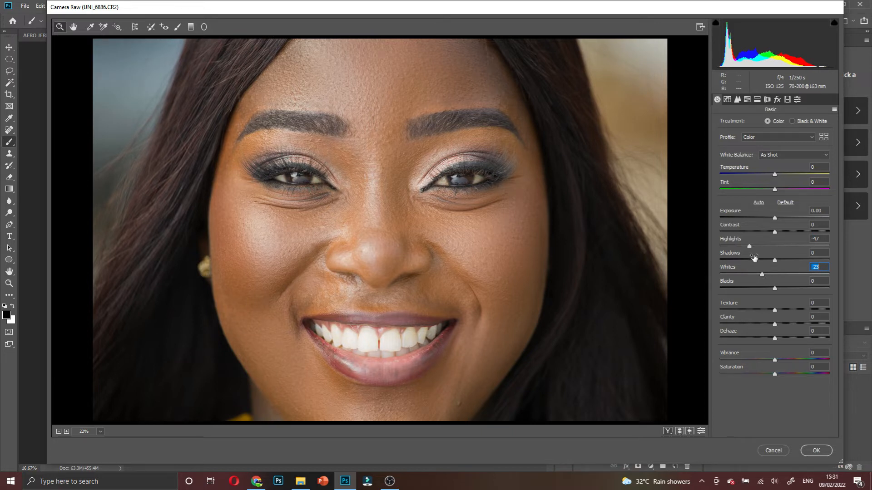
click(813, 453)
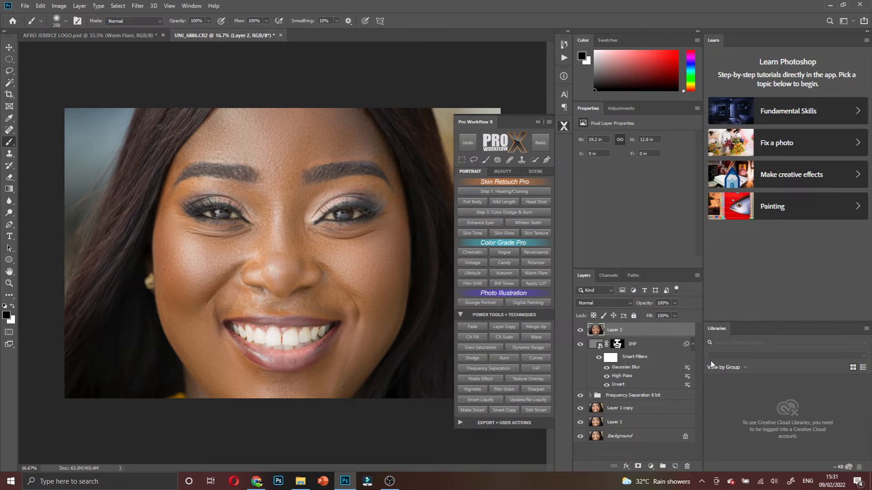
Add an inverted black mask to Layer 2, paint white over the teeth, and compare with the layer hidden
click(638, 467)
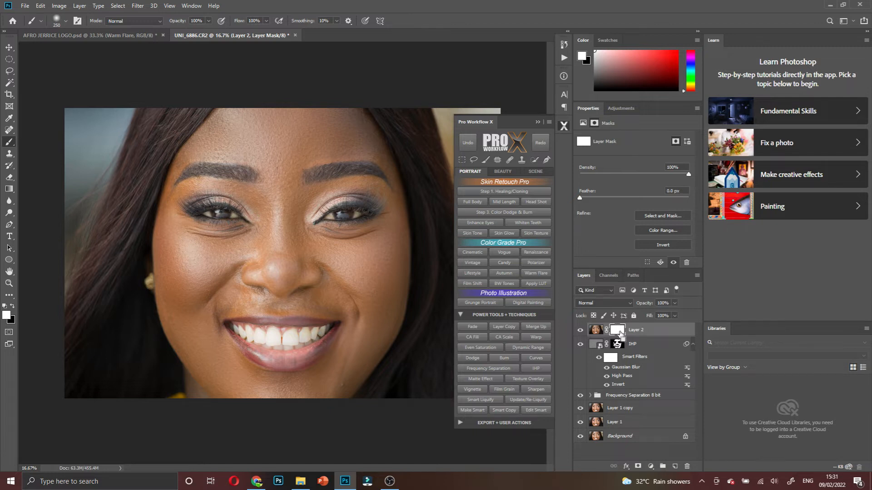
key(ctrl+i)
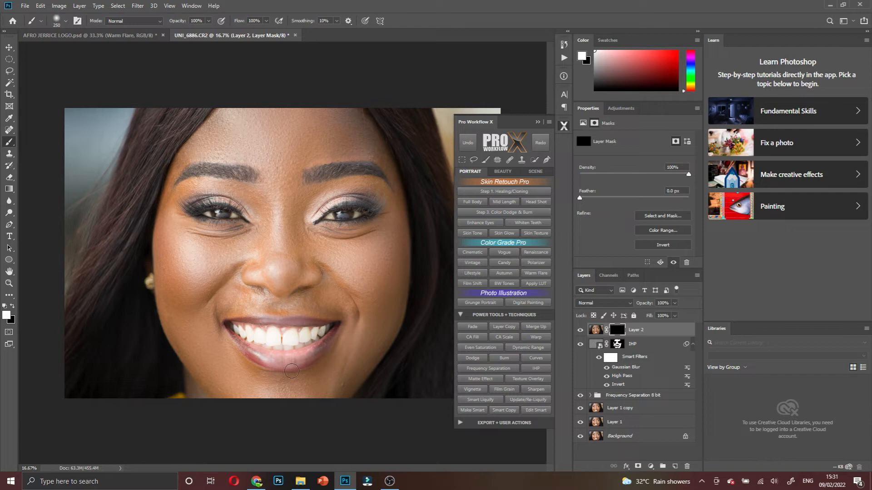
key(ctrl+plus)
mouse_move(269, 363)
mouse_down()
mouse_move(222, 361)
mouse_move(334, 377)
mouse_move(346, 368)
mouse_move(285, 358)
mouse_move(276, 381)
mouse_move(353, 362)
mouse_move(230, 370)
mouse_move(220, 355)
mouse_up()
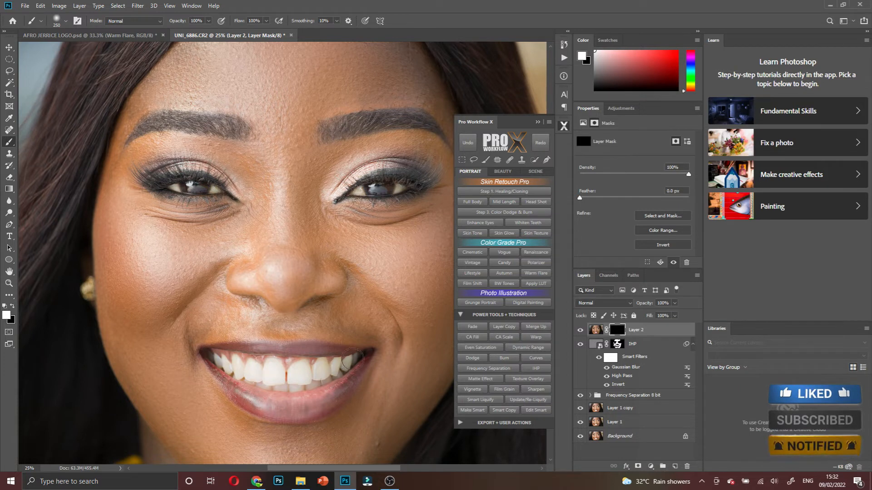
alt+click(314, 345)
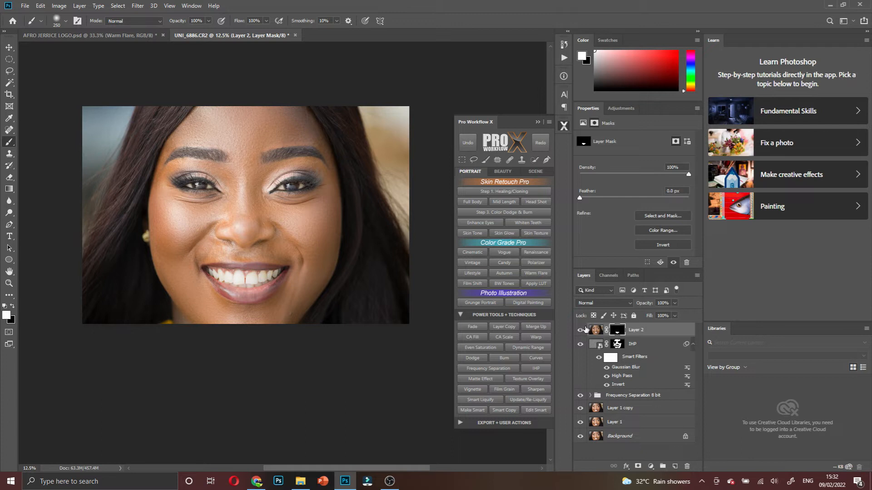
click(584, 332)
click(584, 332)
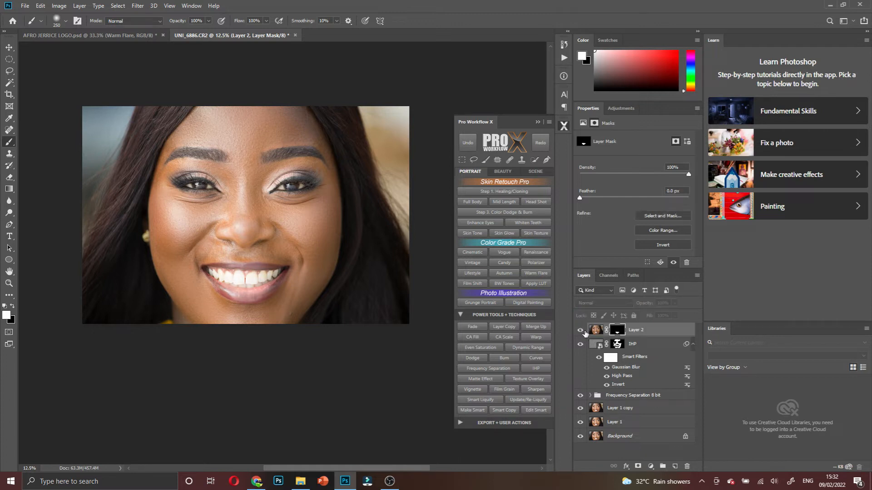
Stamp all visible layers onto a new layer above Layer 2 and open it in the Camera Raw Filter
shift+click(629, 423)
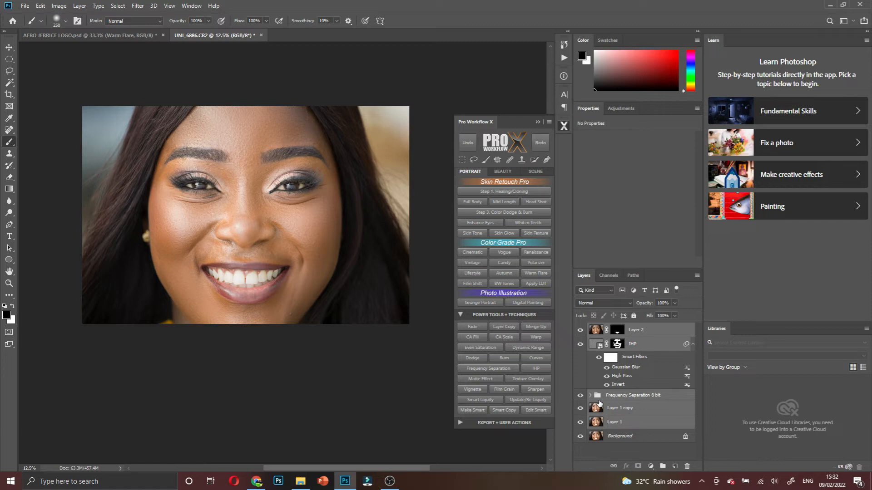
key(ctrl+alt+shift+e)
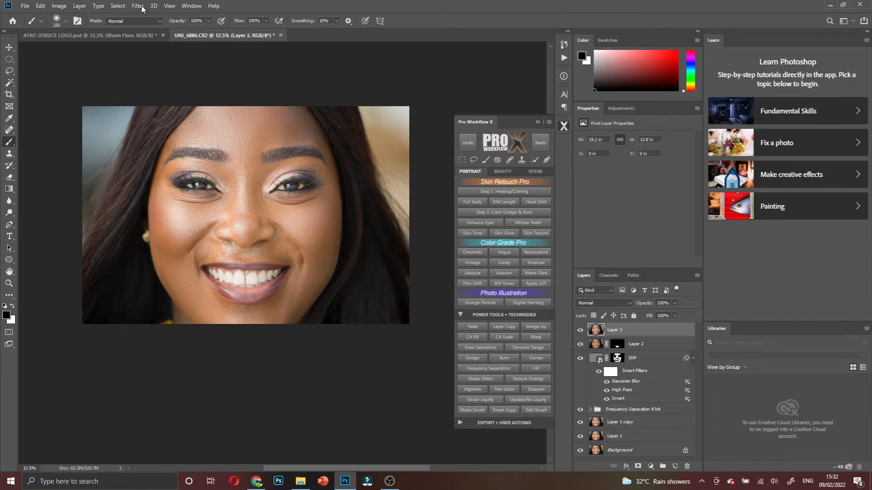
click(142, 6)
click(163, 61)
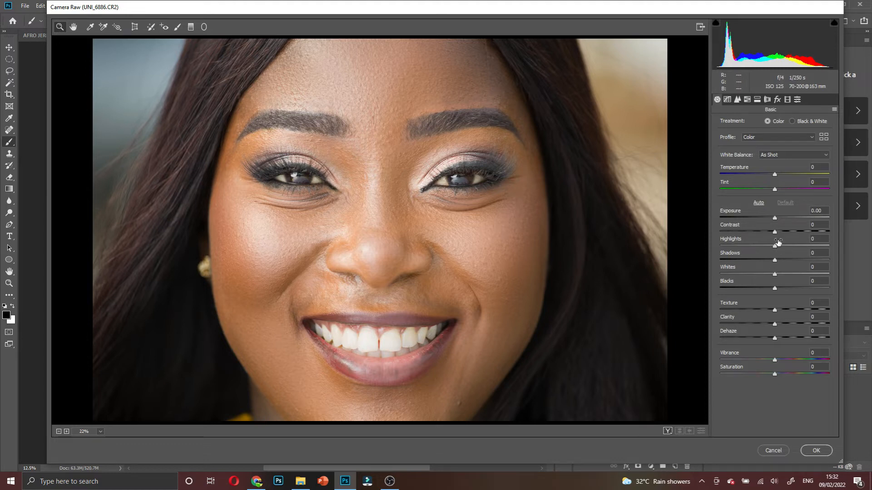
Set Highlights to -22, Whites to -38, Blacks to -9 and Clarity to +13, and compare the before and after views
drag(775, 246, 754, 277)
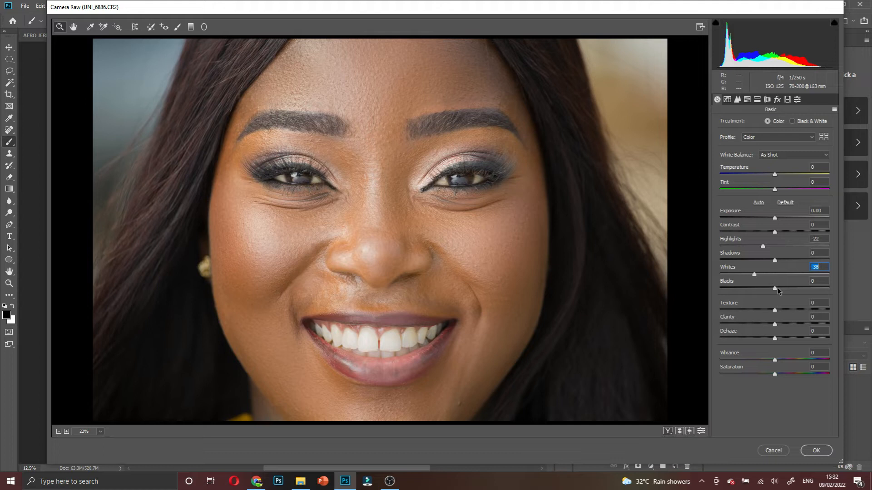
mouse_move(774, 288)
mouse_down()
mouse_move(759, 291)
mouse_move(768, 293)
mouse_up()
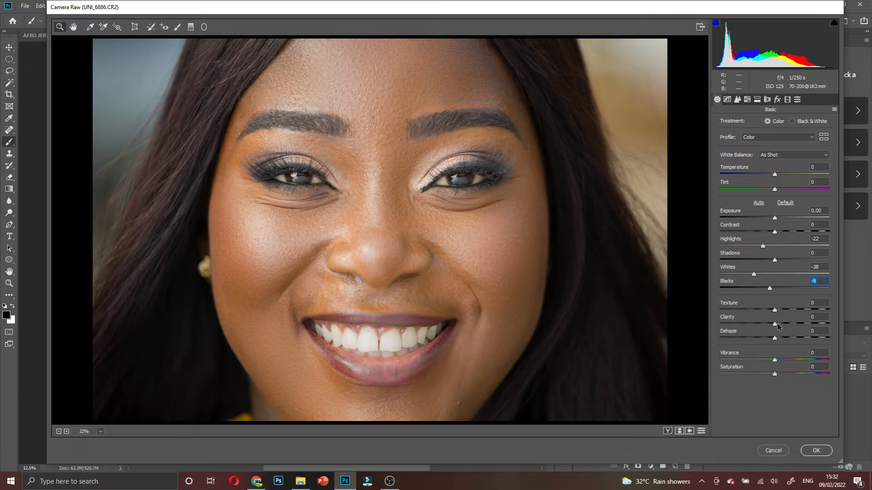
drag(778, 326, 781, 327)
click(678, 432)
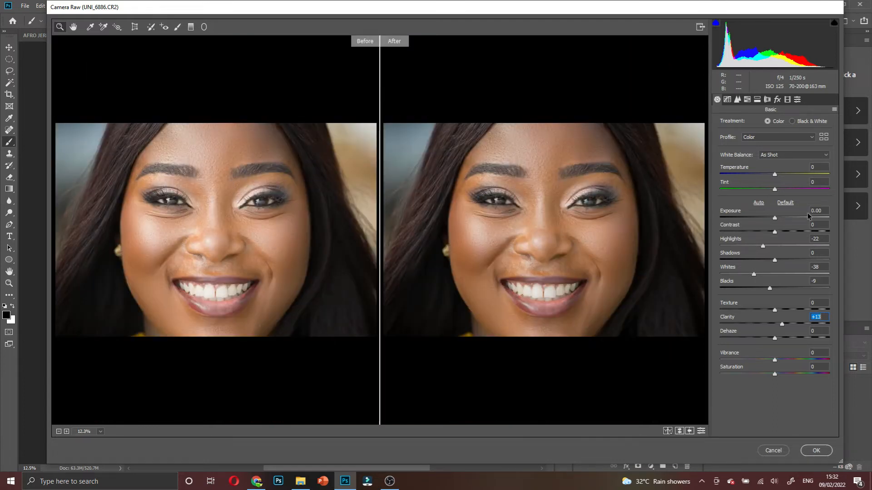
click(667, 431)
click(667, 431)
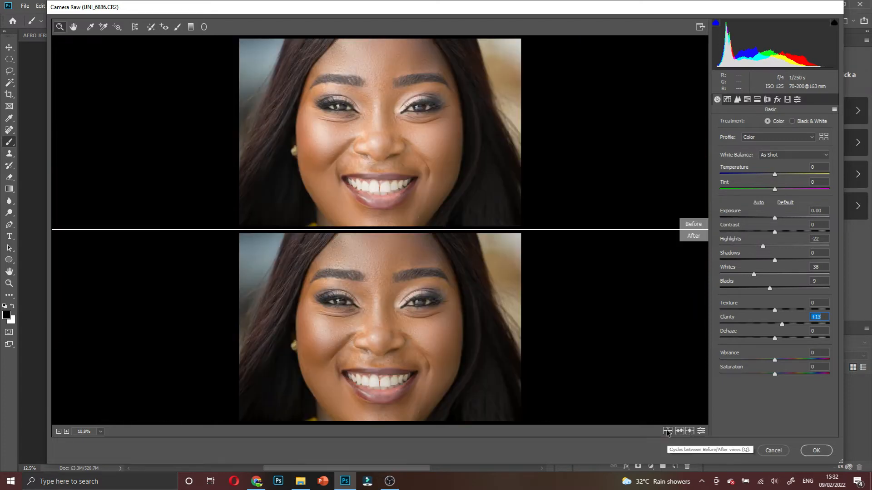
click(666, 431)
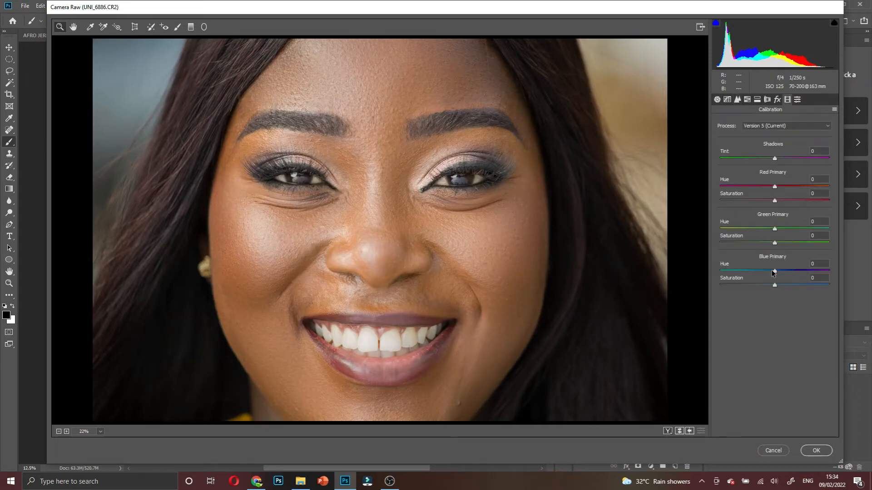
In the camera calibration, set Blue Primary Hue to -13 and Saturation to +4, and Red Primary Hue to -8 and Saturation to +9
click(776, 273)
drag(777, 272, 770, 273)
drag(775, 285, 776, 286)
drag(774, 201, 764, 201)
drag(763, 203, 779, 201)
drag(775, 187, 771, 186)
Set Green Primary Hue to -3 and Saturation to -21, shift the Shadows Tint slightly toward green, and apply the filter
click(773, 228)
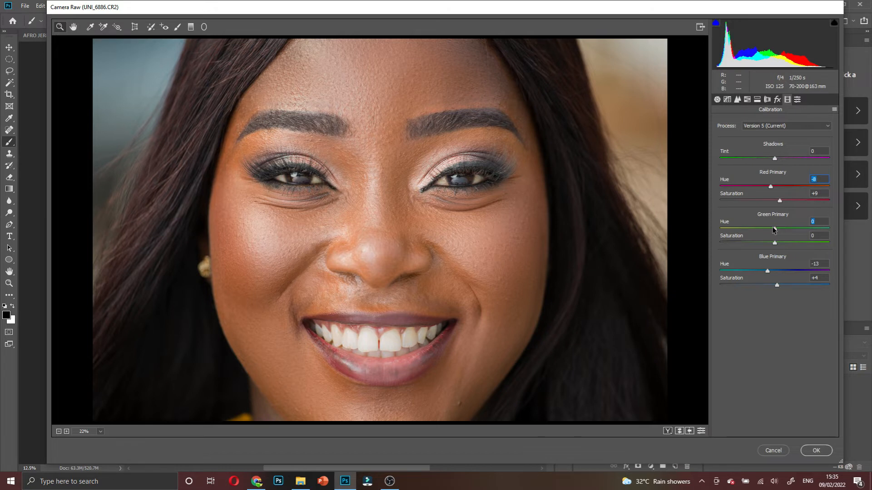
drag(774, 229, 772, 229)
drag(775, 243, 764, 243)
click(668, 431)
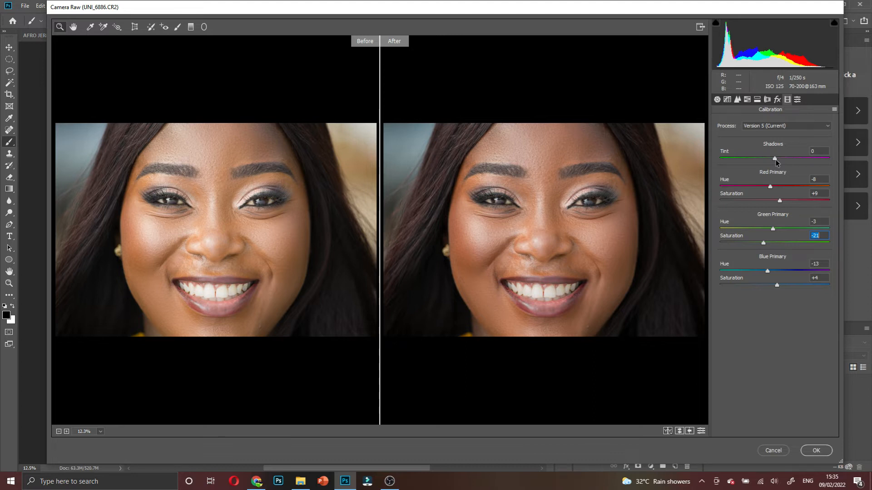
drag(776, 159, 768, 160)
click(810, 448)
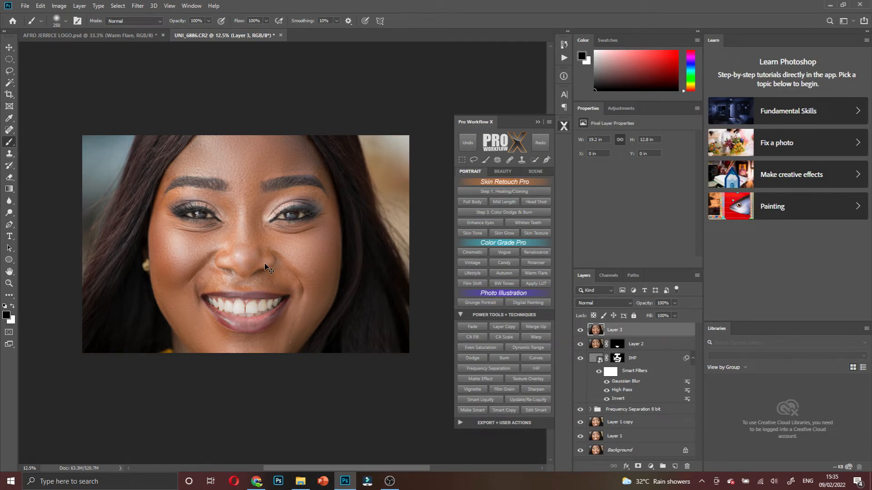
Inspect the colour-graded face up close and stamp the visible layers onto a new layer above Layer 3
key(ctrl+plus)
key(ctrl+plus)
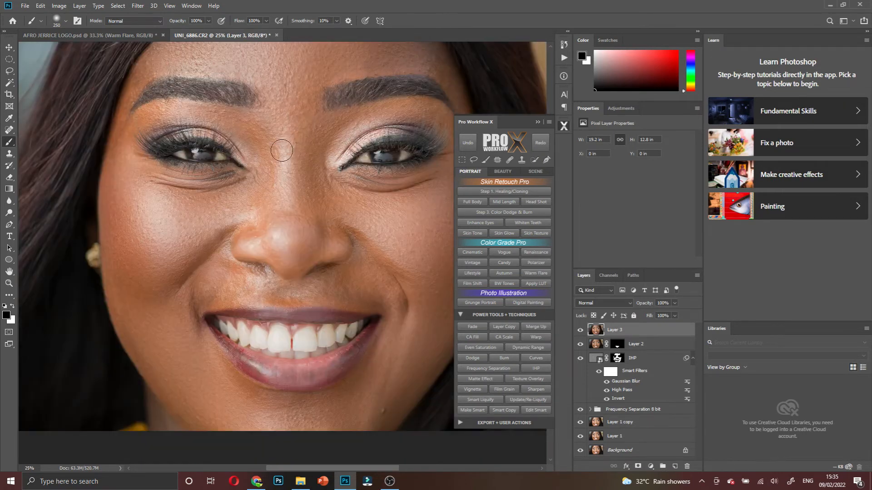
scroll(278, 161, down, 2)
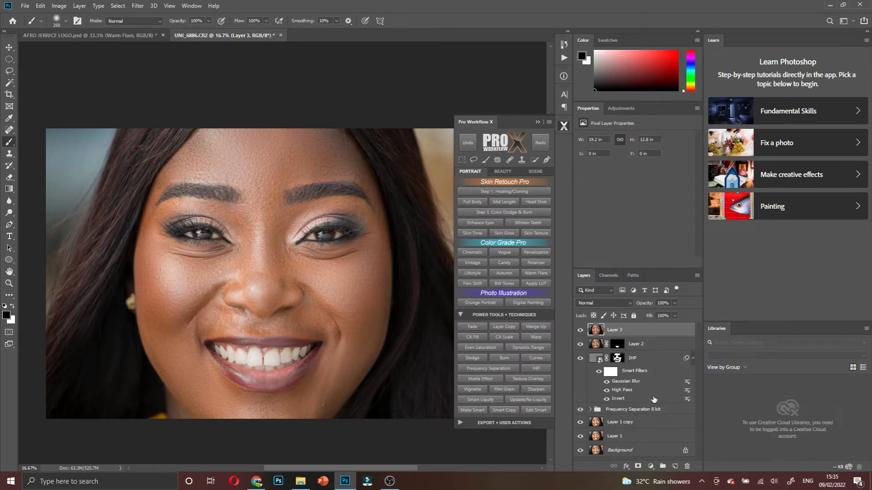
key(ctrl+alt+a)
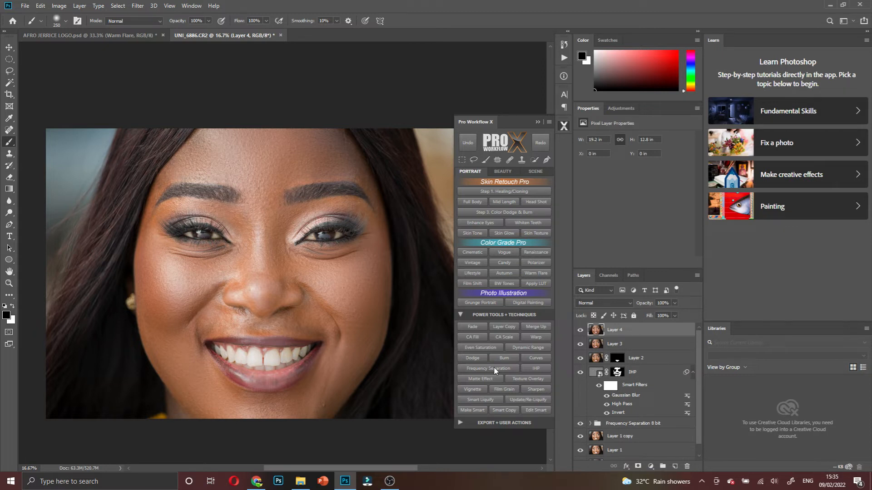
Play the Skin Softening action from the second Shazim Creations set on Layer 4
scroll(270, 176, up, 1)
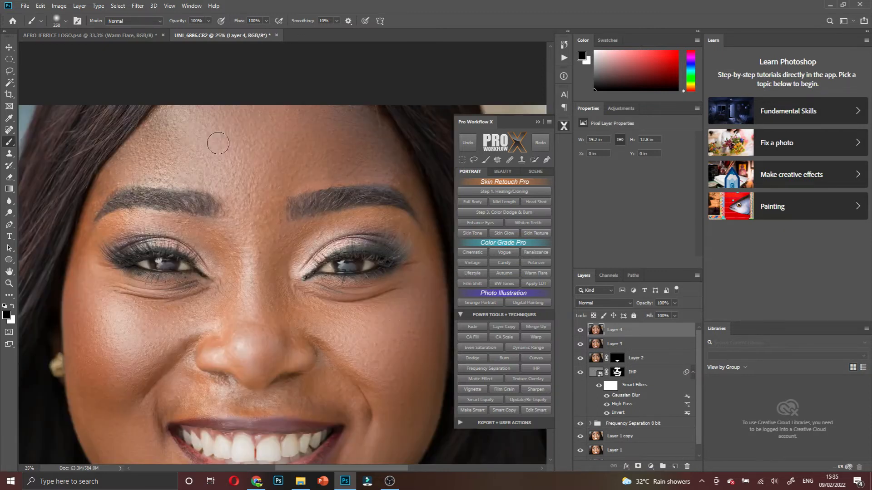
scroll(218, 143, down, 2)
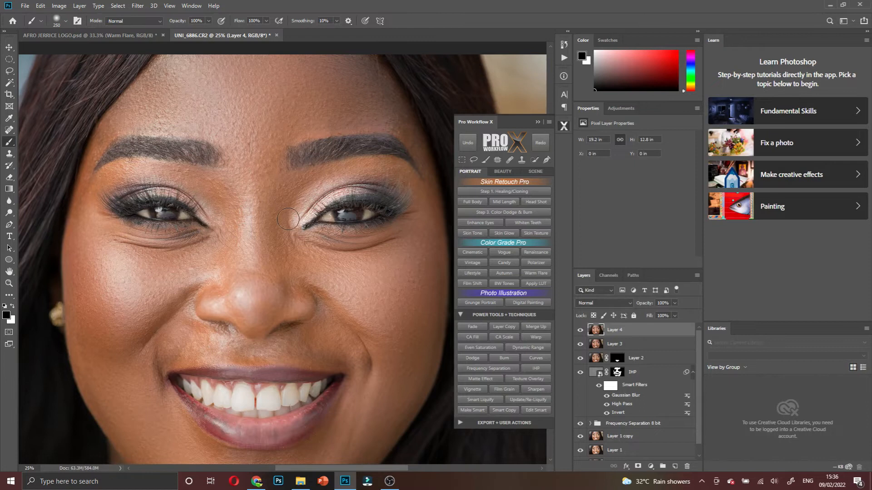
scroll(298, 285, down, 1)
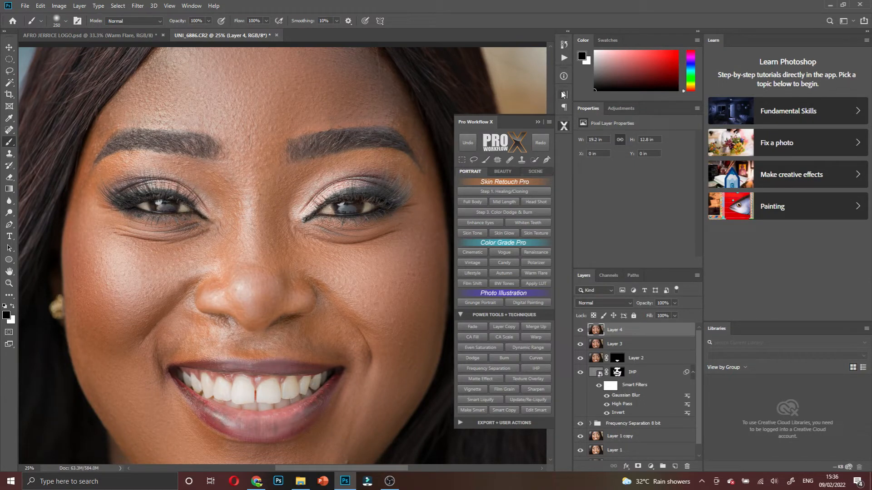
click(564, 57)
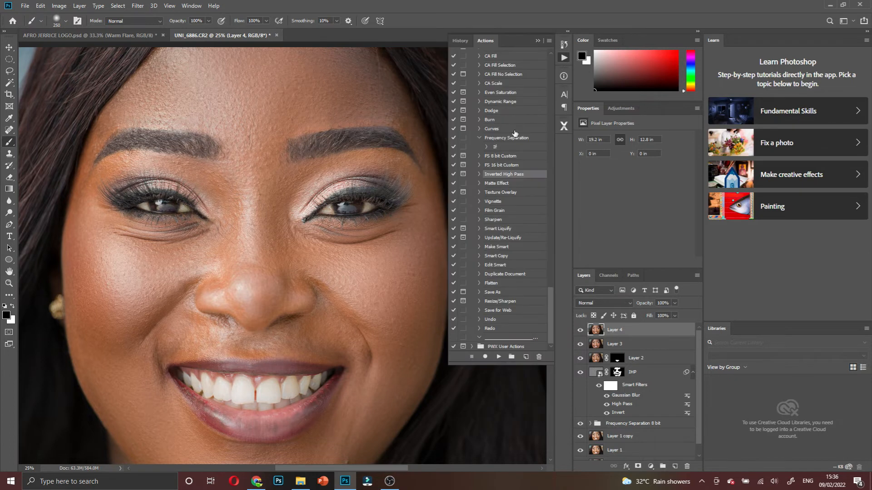
scroll(518, 127, up, 10)
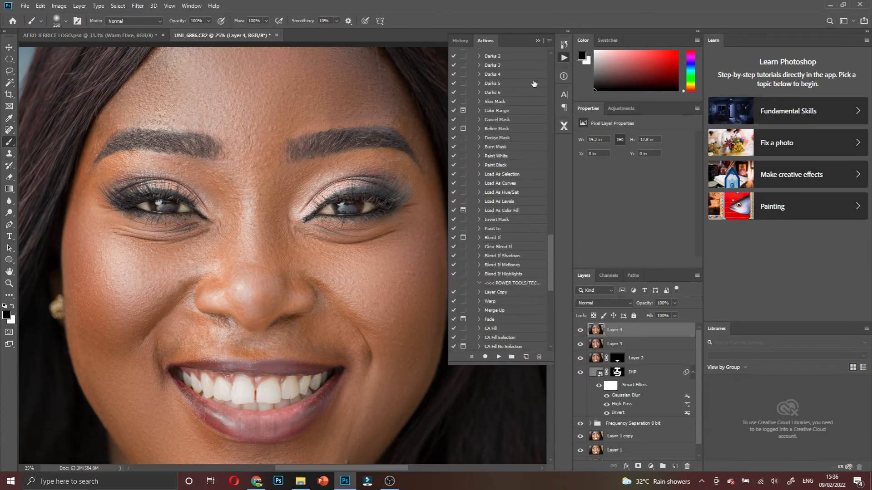
drag(553, 260, 571, 75)
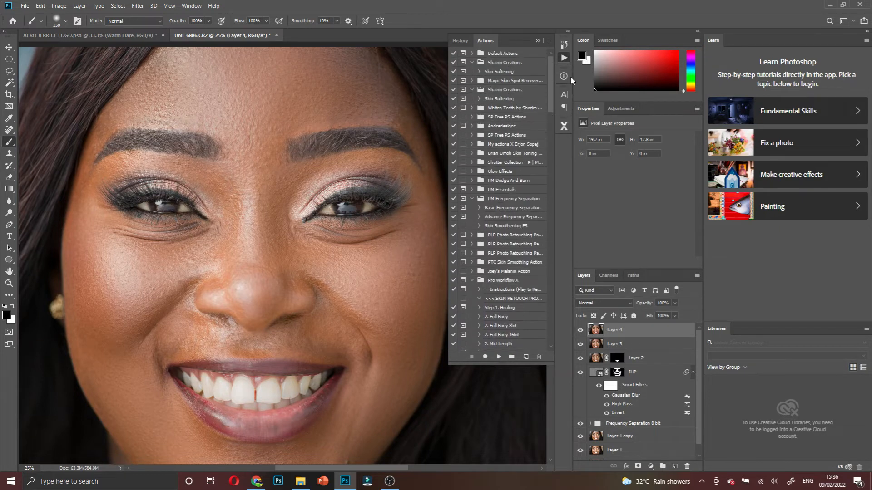
click(472, 90)
click(476, 90)
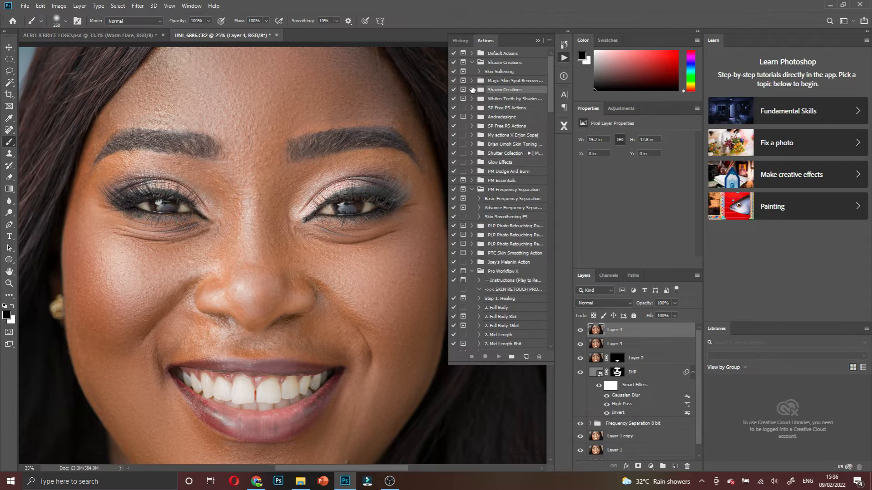
click(472, 90)
click(487, 99)
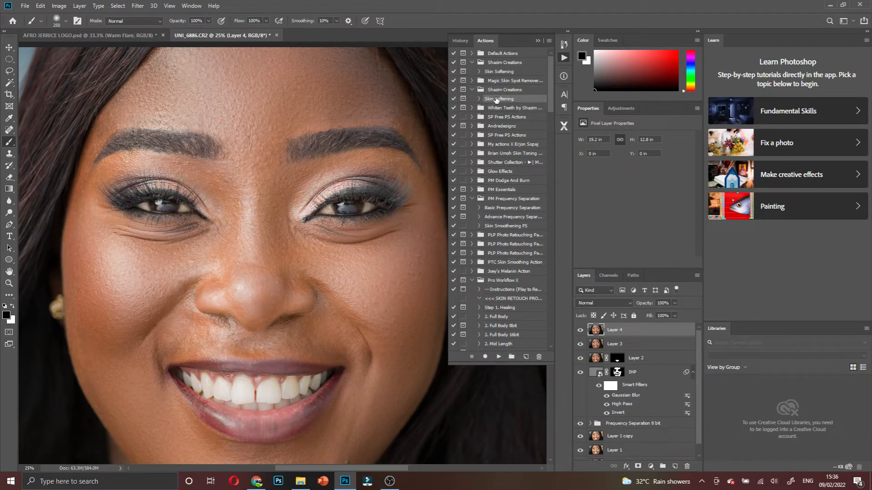
click(498, 357)
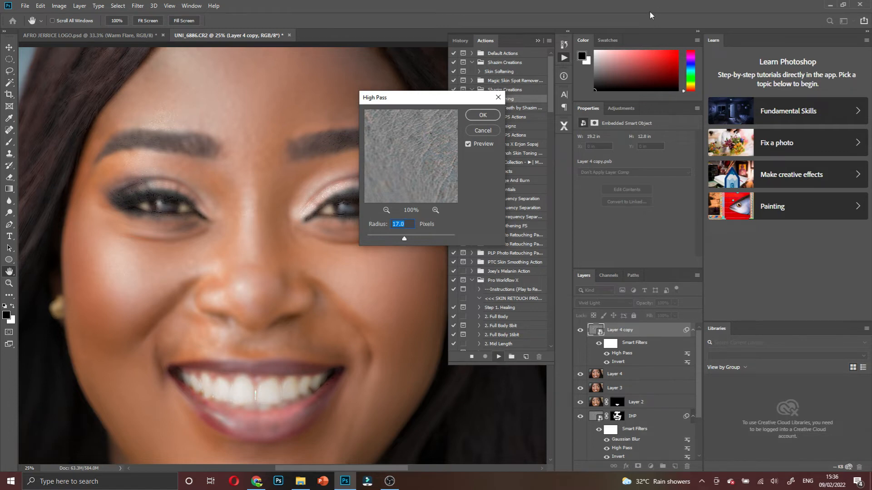
Accept the action's High Pass radius of 17.0 pixels and Gaussian Blur radius of 4.5 pixels, and collapse the actions list
click(475, 115)
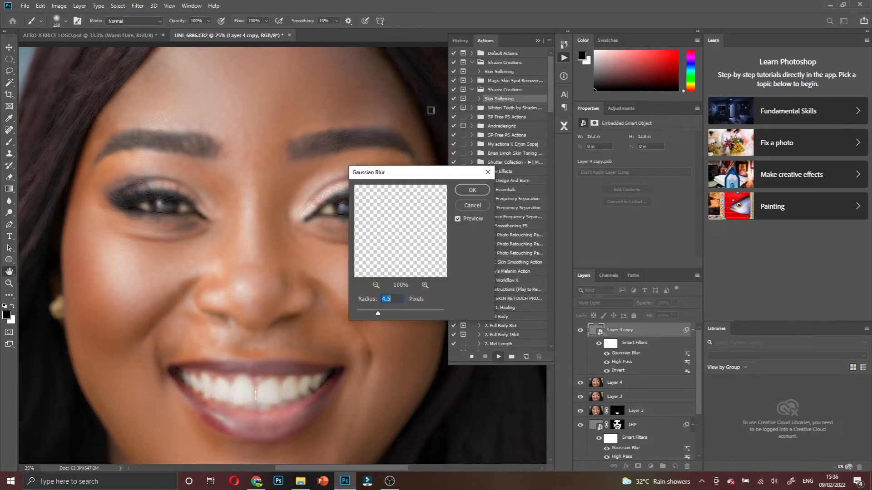
click(471, 190)
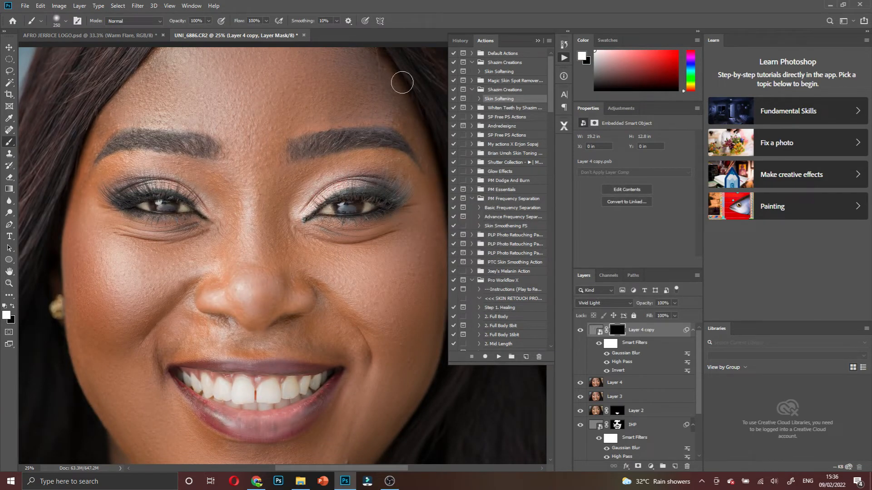
click(538, 41)
Enlarge the brush to 400 and paint white on the Layer 4 copy mask to soften the forehead skin
scroll(236, 121, up, 3)
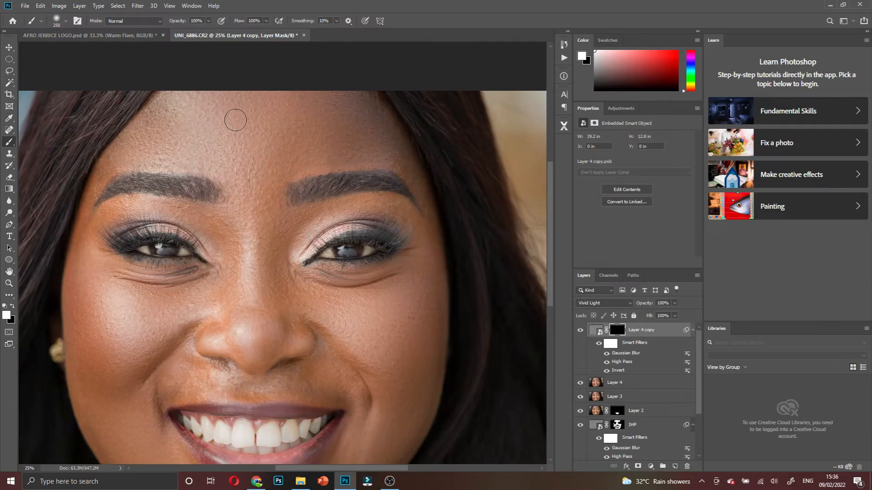
key(bracketright)
key(bracketright)
key(bracketright)
key(bracketright)
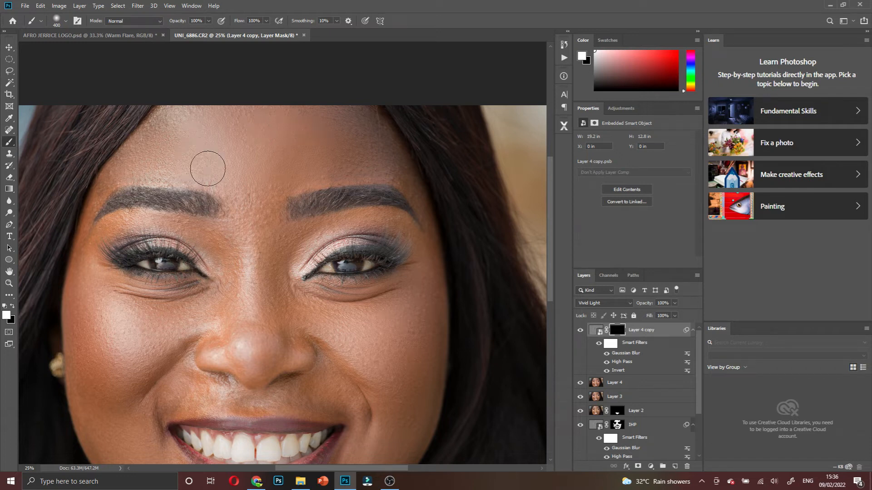
mouse_move(244, 134)
mouse_down()
mouse_move(282, 148)
mouse_move(313, 121)
mouse_move(335, 122)
mouse_move(351, 161)
mouse_move(362, 119)
mouse_move(379, 166)
mouse_move(326, 167)
mouse_move(317, 158)
mouse_move(298, 177)
mouse_move(238, 172)
mouse_move(240, 205)
mouse_move(236, 186)
mouse_move(201, 152)
mouse_move(157, 122)
mouse_move(109, 178)
mouse_up()
Shrink the brush and paint the softening in between the eyebrows and down the bridge and tip of the nose
key(bracketleft)
key(bracketleft)
key(bracketleft)
key(bracketleft)
key(bracketleft)
key(bracketleft)
key(bracketright)
key(bracketright)
key(bracketright)
mouse_move(284, 237)
mouse_down()
mouse_move(215, 233)
mouse_move(223, 234)
mouse_move(232, 303)
mouse_move(244, 284)
mouse_up()
mouse_move(252, 224)
mouse_down()
mouse_move(239, 293)
mouse_move(257, 244)
mouse_move(258, 310)
mouse_move(227, 314)
mouse_move(230, 327)
mouse_move(274, 348)
mouse_up()
Set the brush size to 250 and paint the softening over the cheek on the earring side of the face
key(bracketright)
key(bracketright)
mouse_move(208, 310)
mouse_down()
mouse_move(131, 315)
mouse_move(129, 325)
mouse_move(103, 326)
mouse_move(104, 293)
mouse_up()
scroll(104, 293, down, 2)
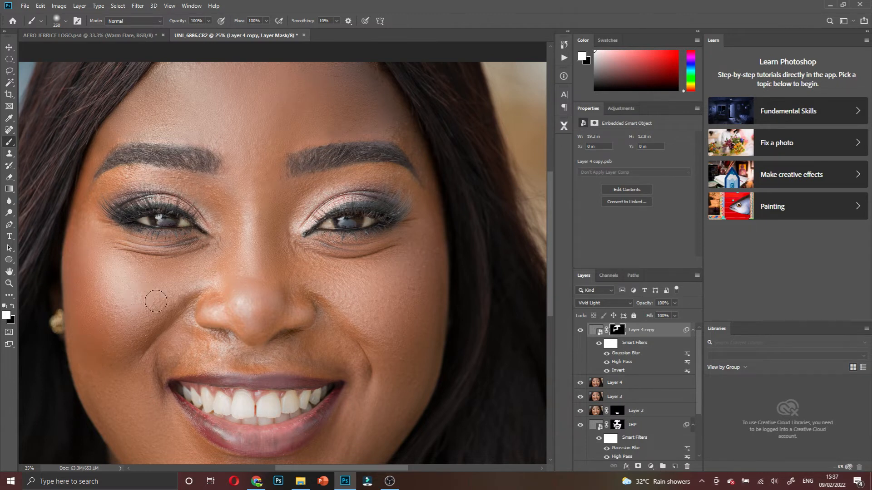
scroll(181, 284, down, 1)
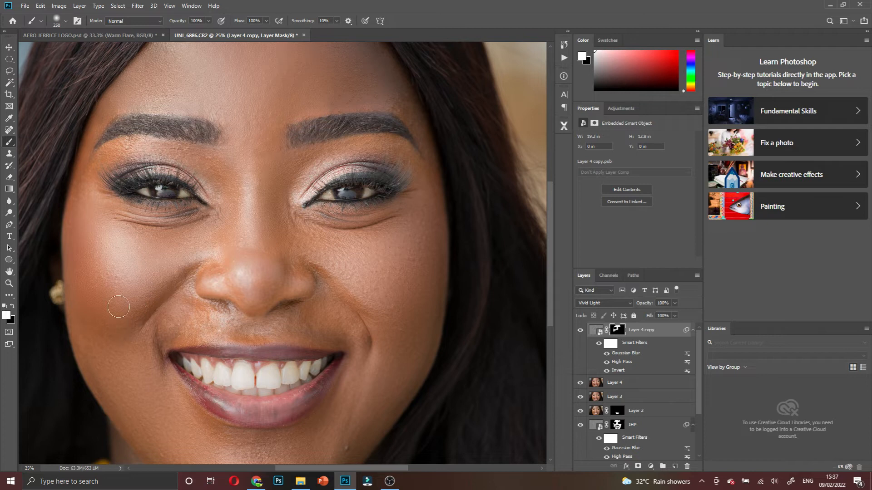
scroll(123, 286, down, 3)
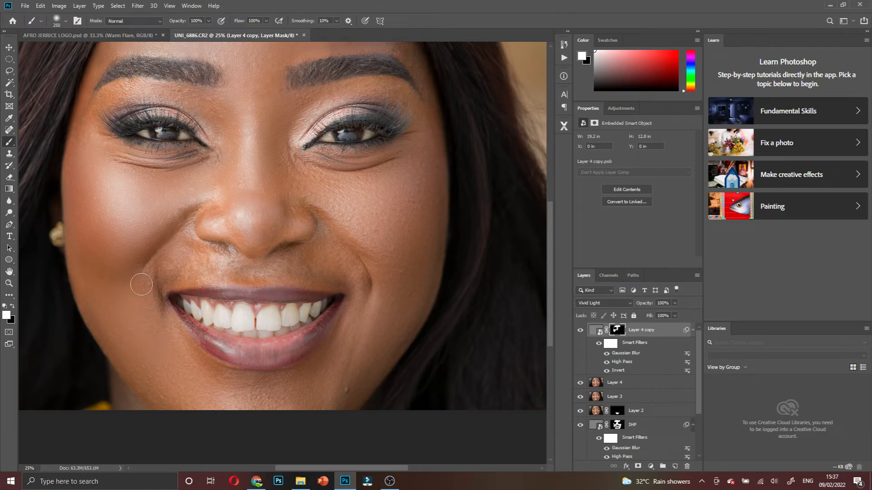
Paint the softening around the mouth and chin and over the opposite cheek and jaw on the Layer 4 copy mask
mouse_move(167, 279)
mouse_down()
mouse_move(194, 256)
mouse_move(190, 283)
mouse_up()
scroll(189, 282, down, 3)
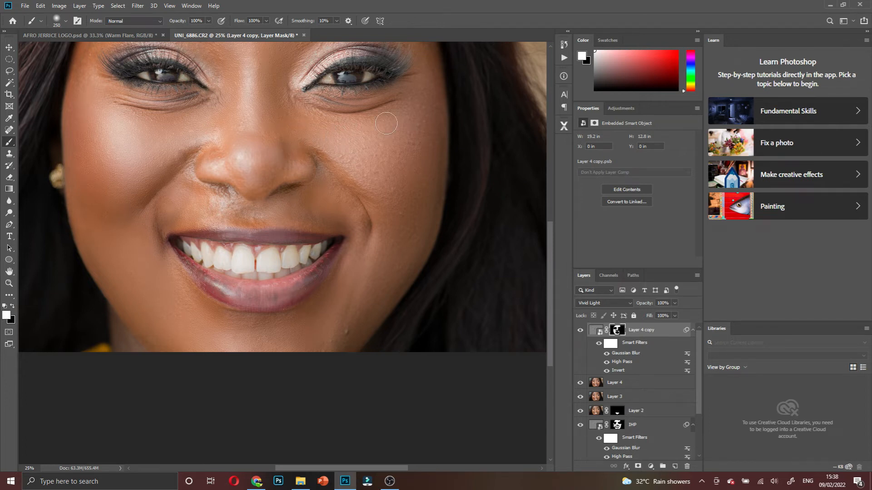
scroll(386, 123, up, 2)
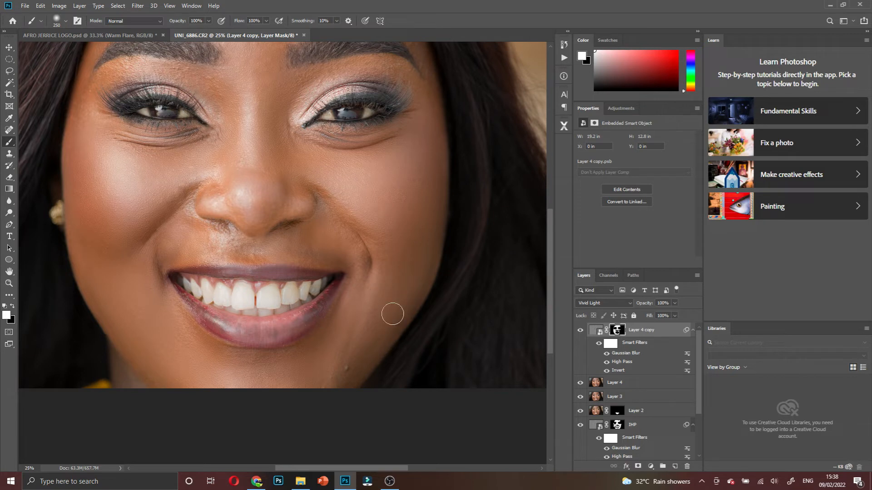
scroll(399, 308, down, 2)
mouse_move(366, 258)
mouse_down()
mouse_move(333, 314)
mouse_move(338, 334)
mouse_move(354, 325)
mouse_up()
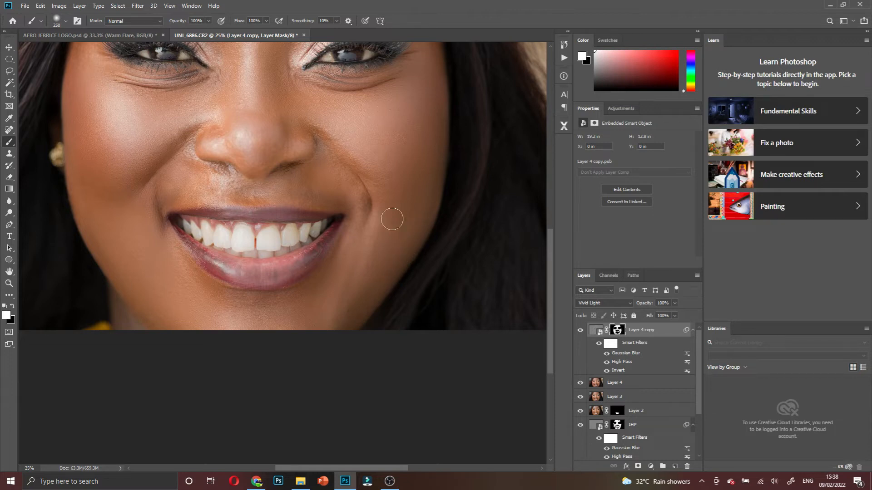
Paint the softening into the smaller areas around the nose, eyes and eyebrows with a brush of 100 to 150
key(bracketleft)
key(bracketleft)
scroll(268, 143, up, 2)
scroll(269, 144, up, 3)
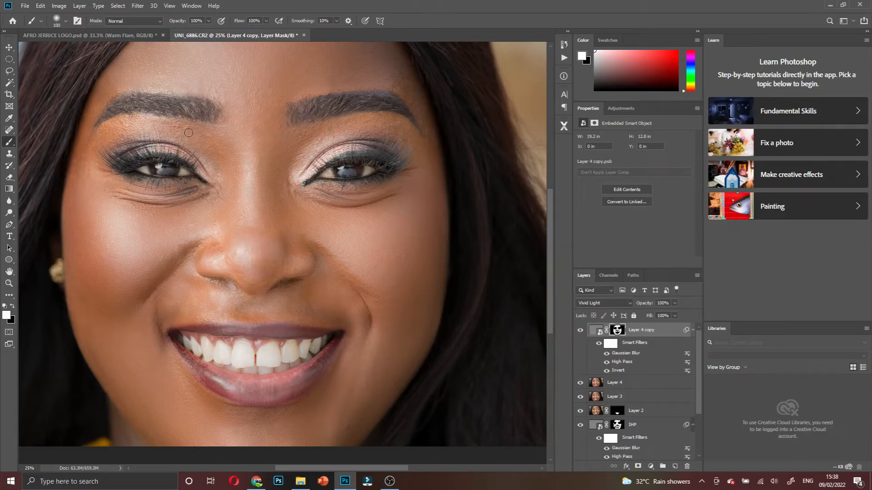
key(bracketright)
key(bracketright)
Inspect the softened face up close and as a whole, comparing it with the Layer 4 copy layer hidden and shown
key(ctrl+minus)
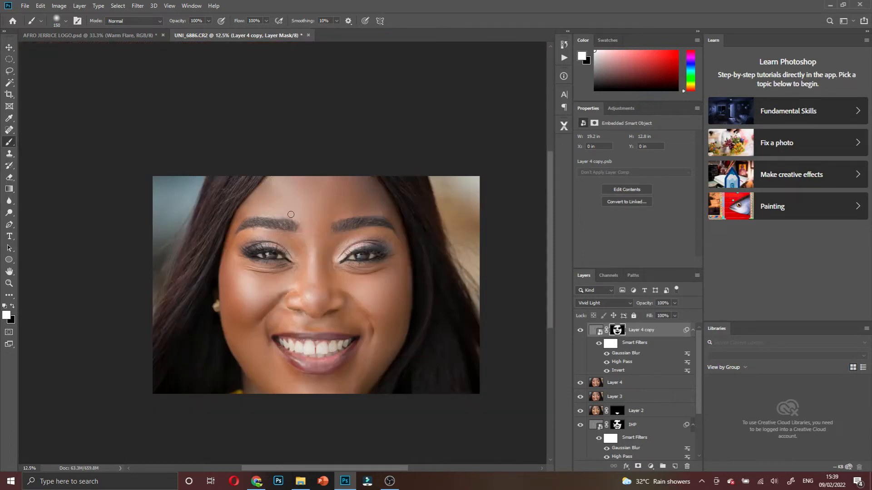
scroll(291, 215, down, 3)
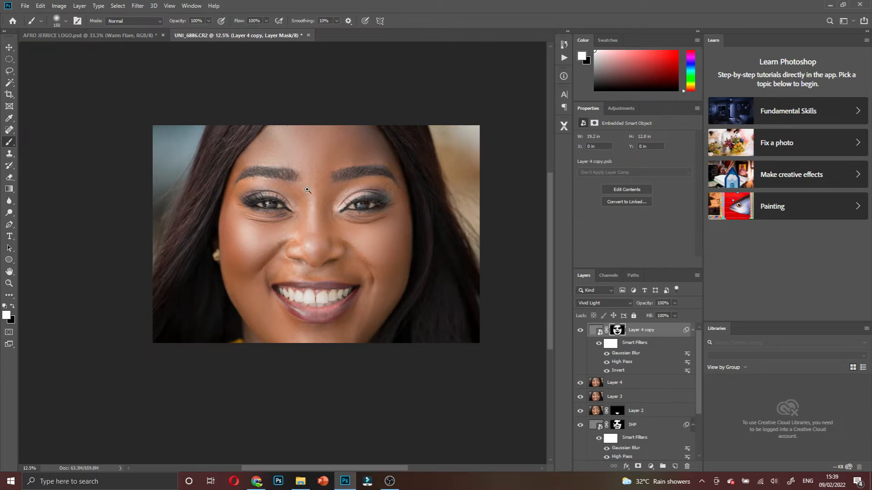
click(308, 190)
click(234, 121)
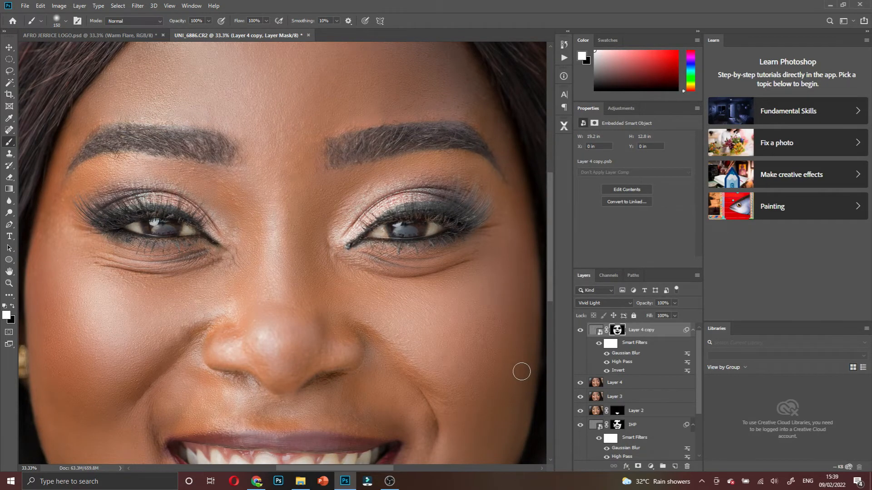
scroll(509, 311, down, 2)
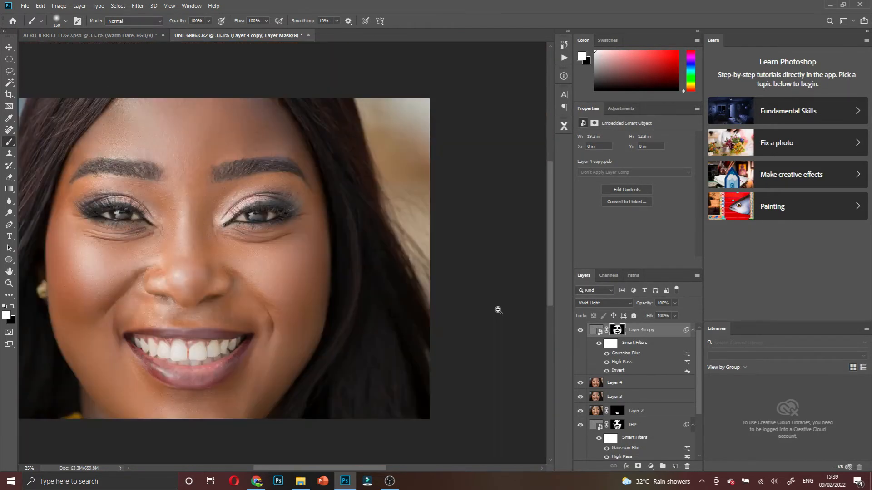
scroll(498, 310, down, 1)
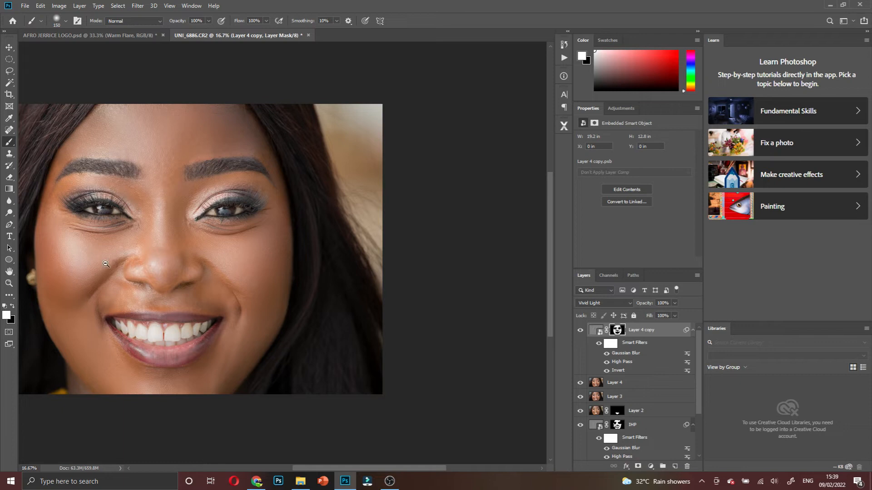
scroll(106, 264, down, 1)
scroll(339, 233, up, 1)
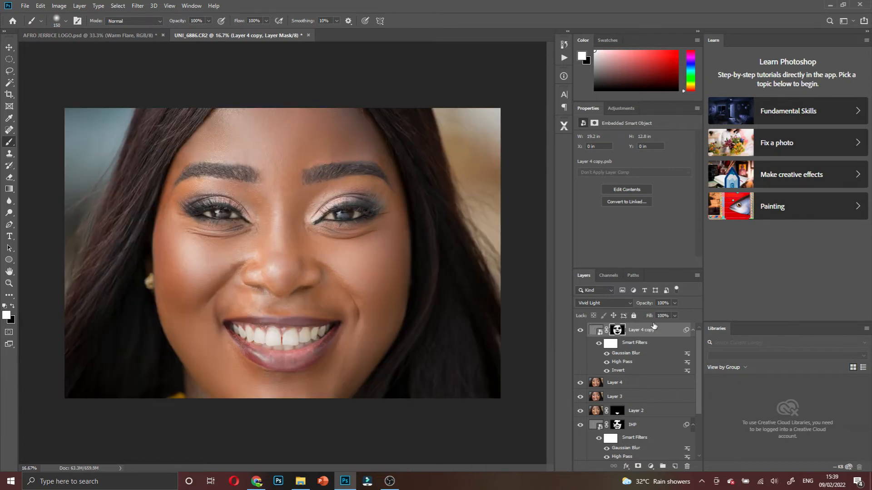
click(580, 331)
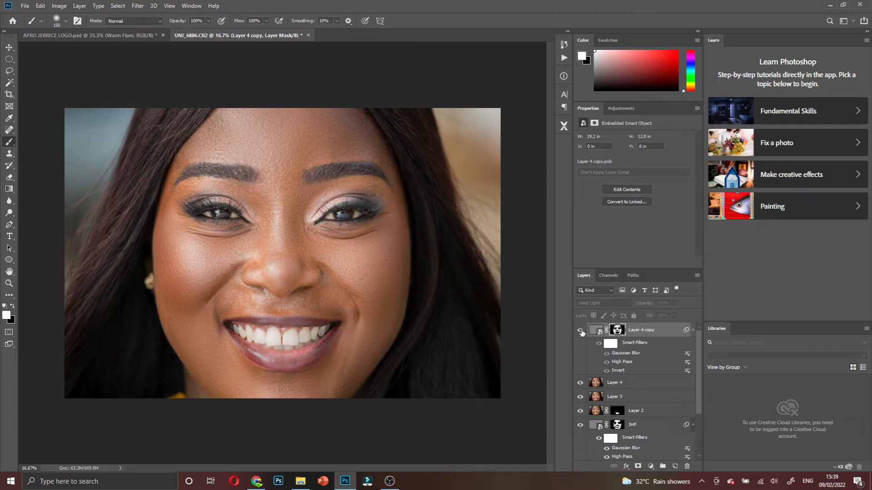
click(581, 331)
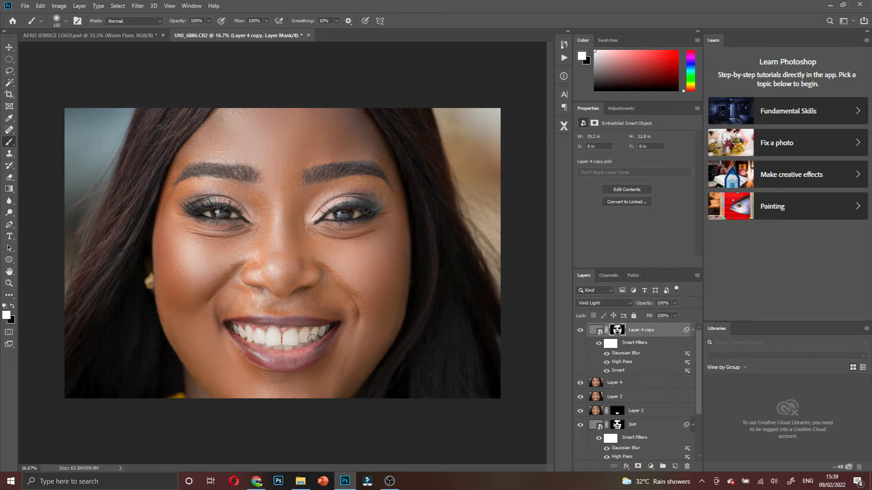
alt+click(260, 247)
ctrl+click(312, 223)
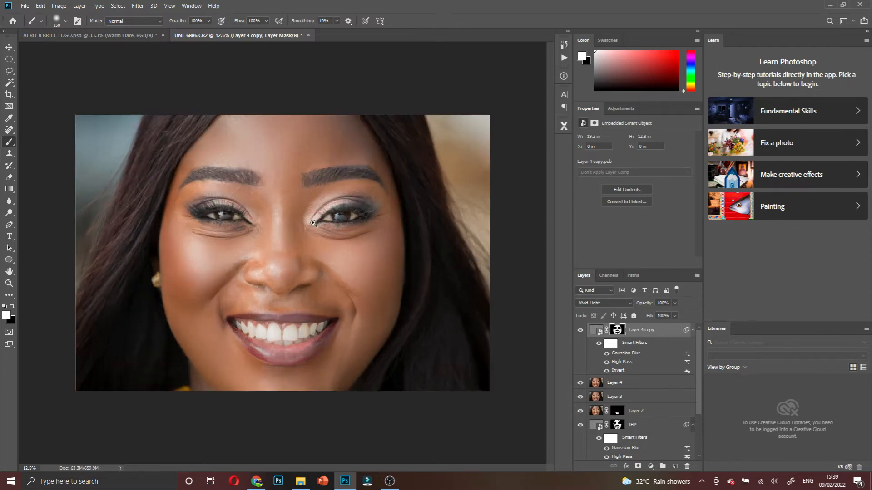
ctrl+click(313, 223)
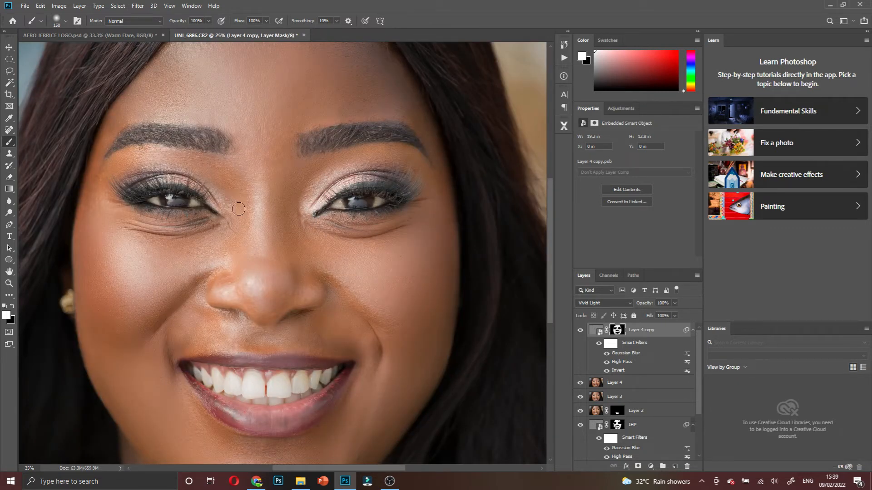
scroll(243, 206, down, 1)
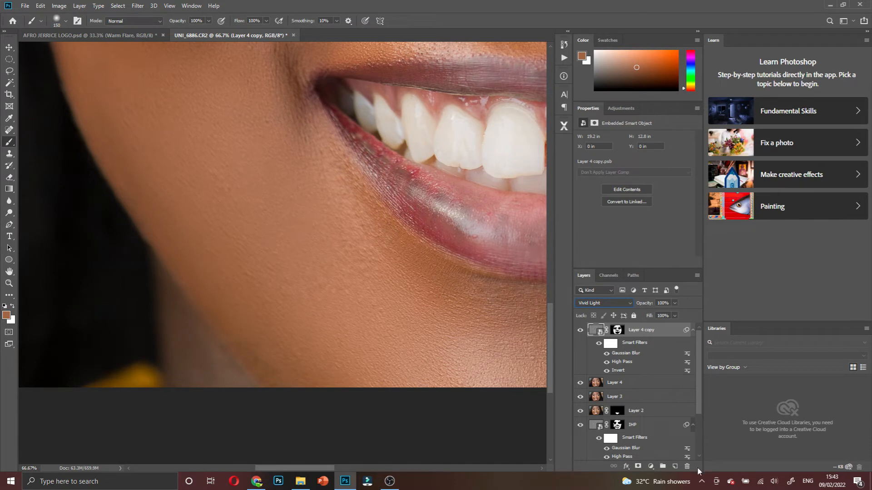
Add a Solid Color fill layer in brown #926548 above Layer 4 copy and invert its mask to black
click(651, 466)
click(663, 306)
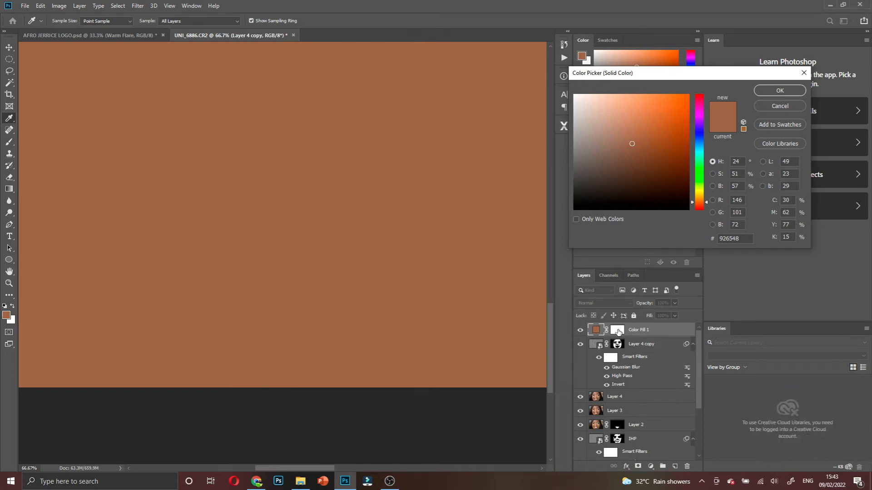
click(779, 91)
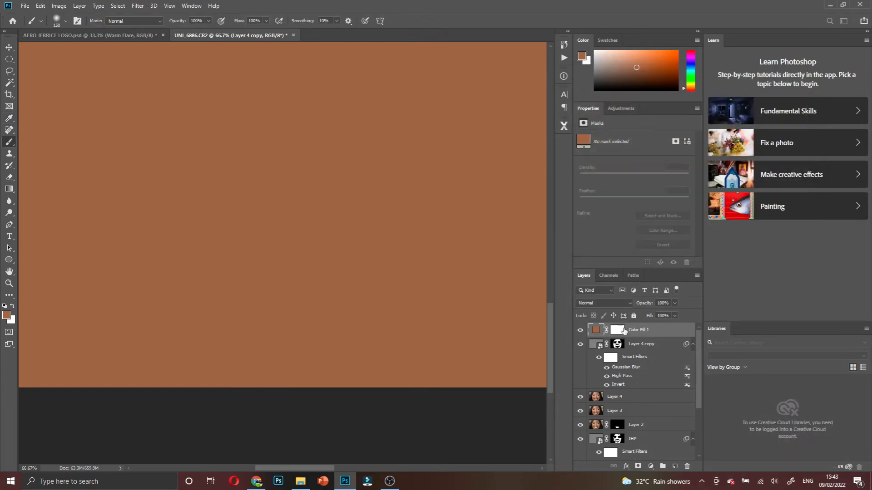
click(618, 331)
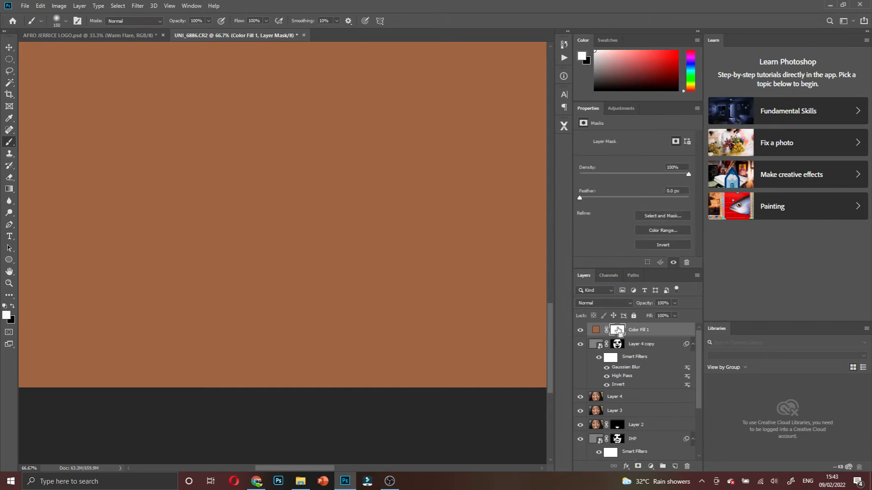
key(ctrl+i)
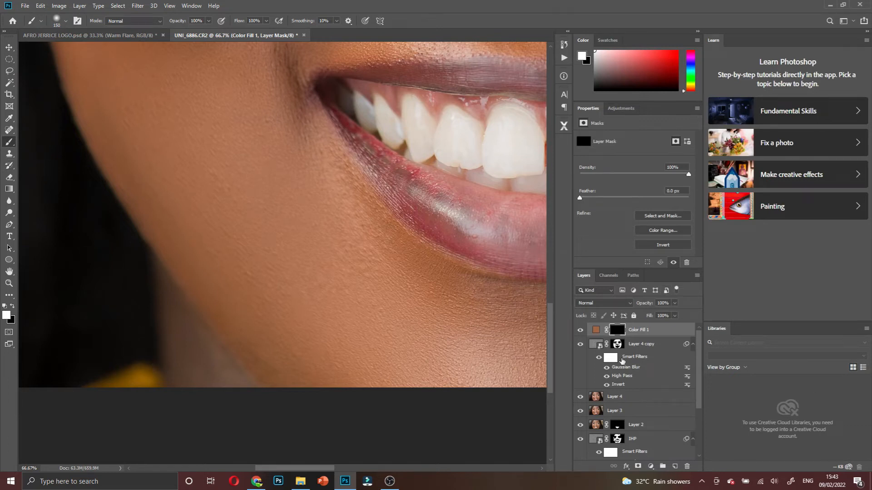
Paint the colour fill over the grey neck area below the jaw on its mask, reducing the brush to 80, and set its blend mode to Color
mouse_move(184, 323)
mouse_down()
mouse_move(238, 390)
mouse_move(208, 348)
mouse_move(183, 287)
mouse_move(184, 295)
mouse_move(190, 276)
mouse_move(186, 291)
mouse_move(165, 268)
mouse_move(201, 385)
mouse_up()
key(bracketleft)
key(bracketleft)
key(bracketleft)
key(bracketleft)
mouse_move(167, 267)
mouse_down()
mouse_move(164, 249)
mouse_move(168, 259)
mouse_up()
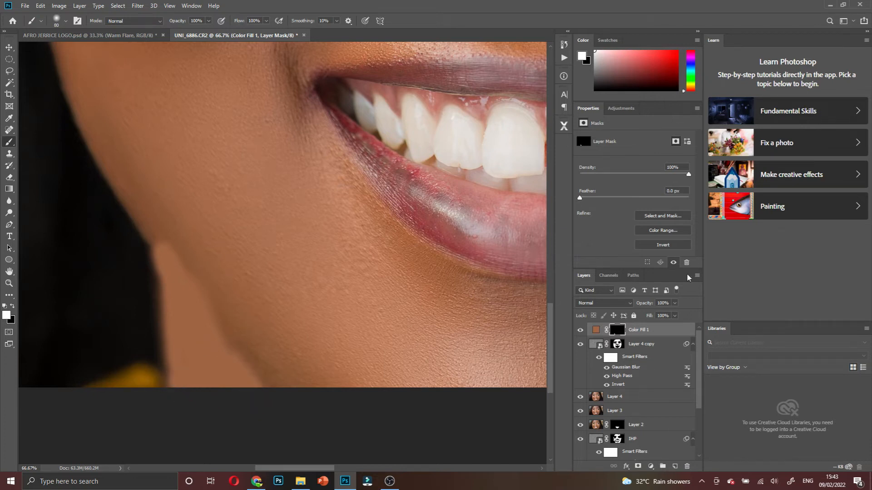
click(604, 303)
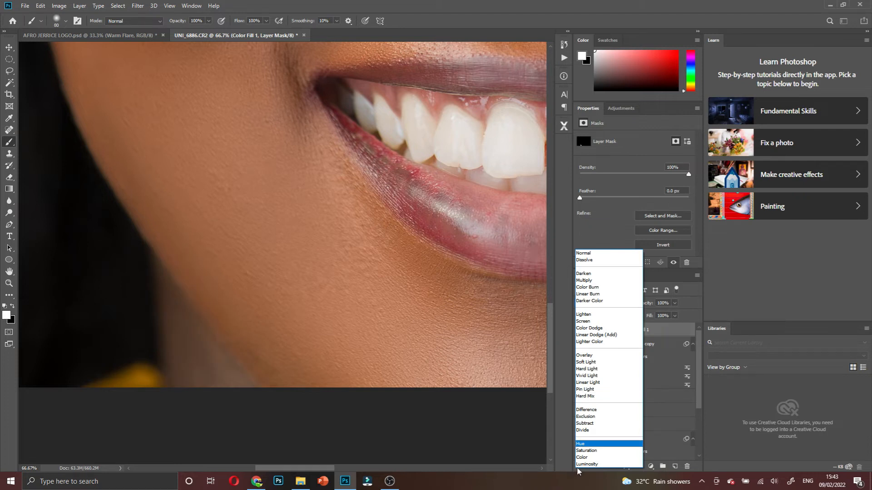
click(588, 458)
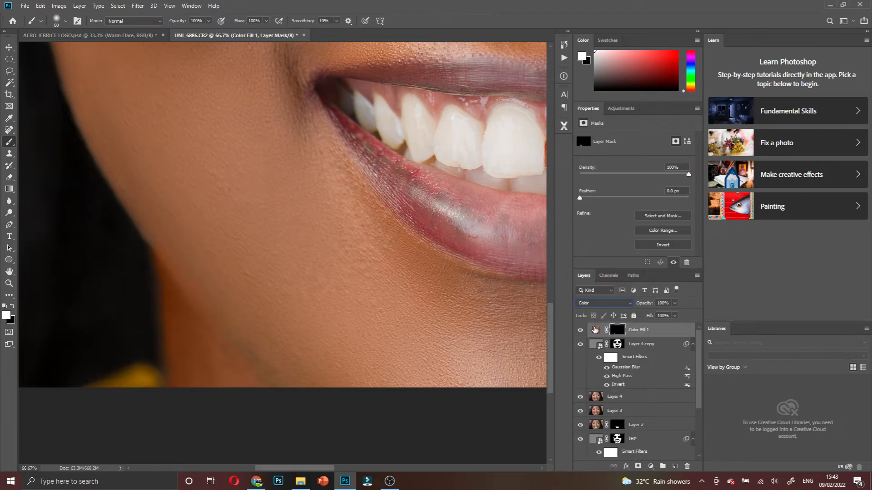
Change the Color Fill 1 colour to a light peach #fad4bb to match the neck to the surrounding skin
double_click(596, 330)
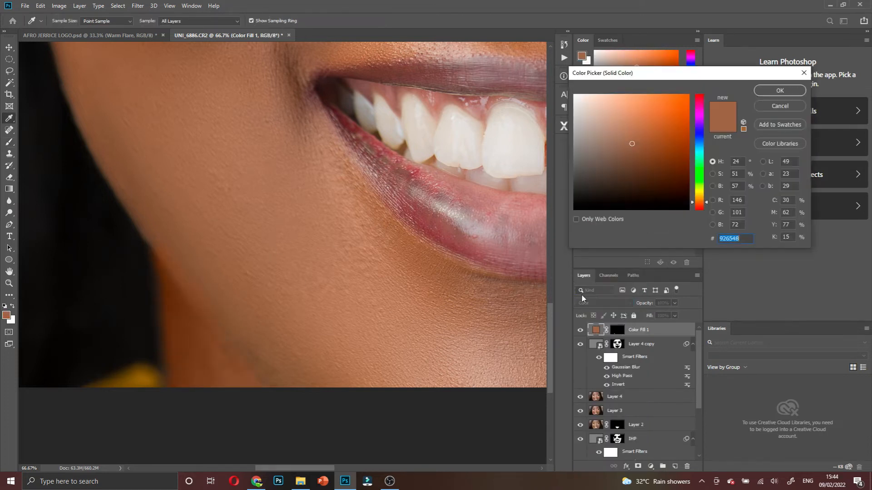
click(267, 255)
click(262, 208)
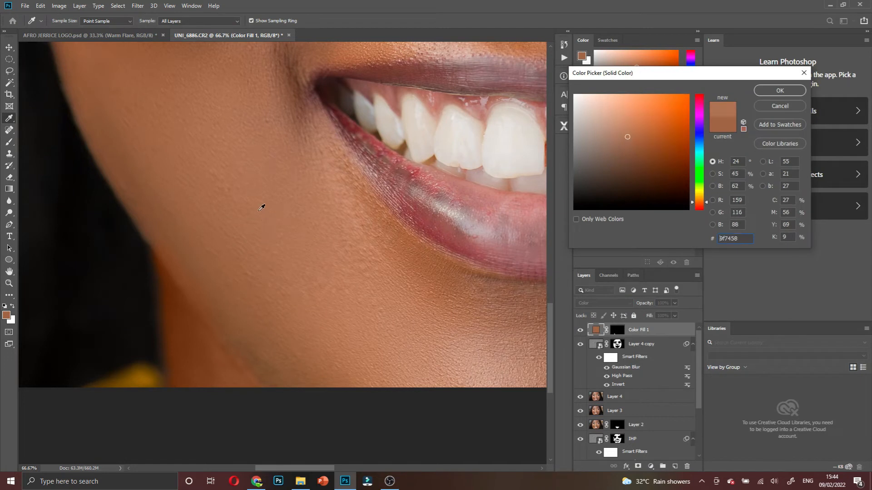
drag(625, 138, 603, 99)
drag(616, 100, 602, 96)
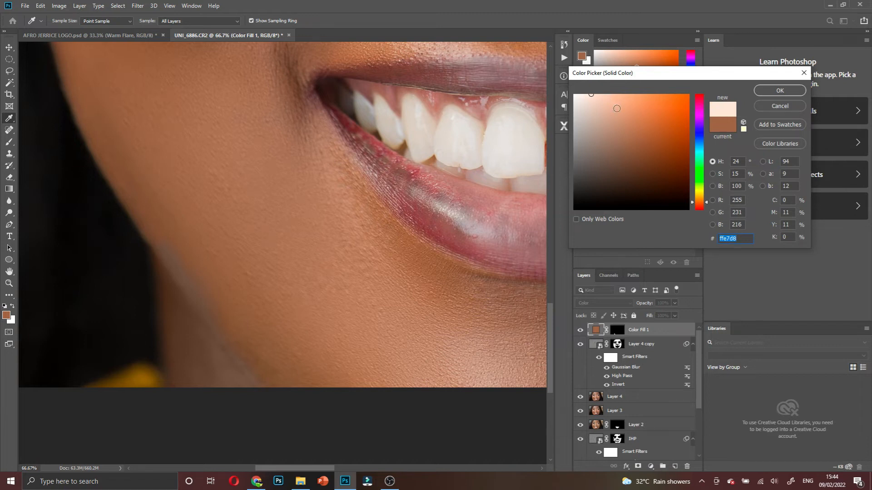
click(610, 99)
drag(617, 101, 603, 96)
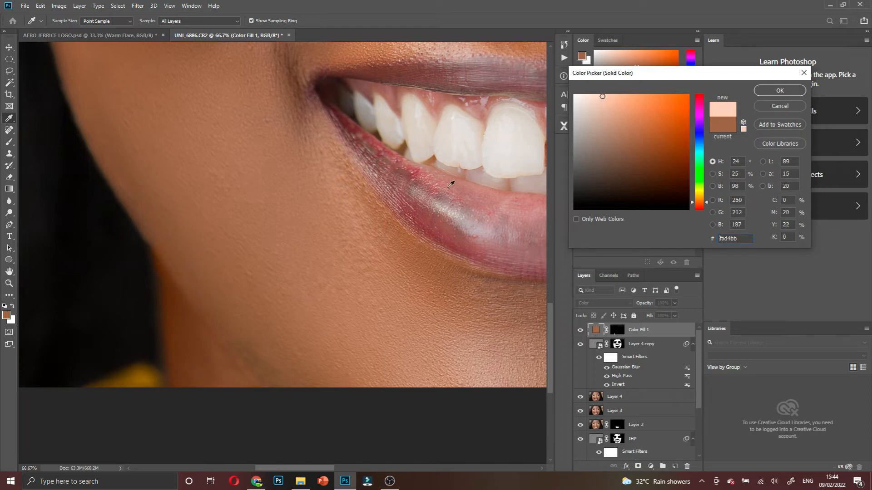
ctrl+alt+click(259, 278)
ctrl+alt+click(258, 278)
ctrl+alt+click(259, 278)
ctrl+alt+click(259, 278)
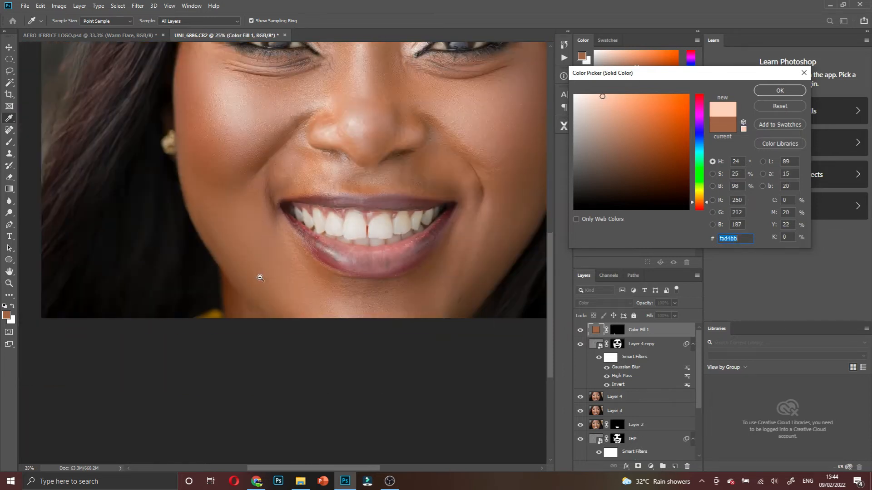
ctrl+alt+click(260, 278)
click(769, 89)
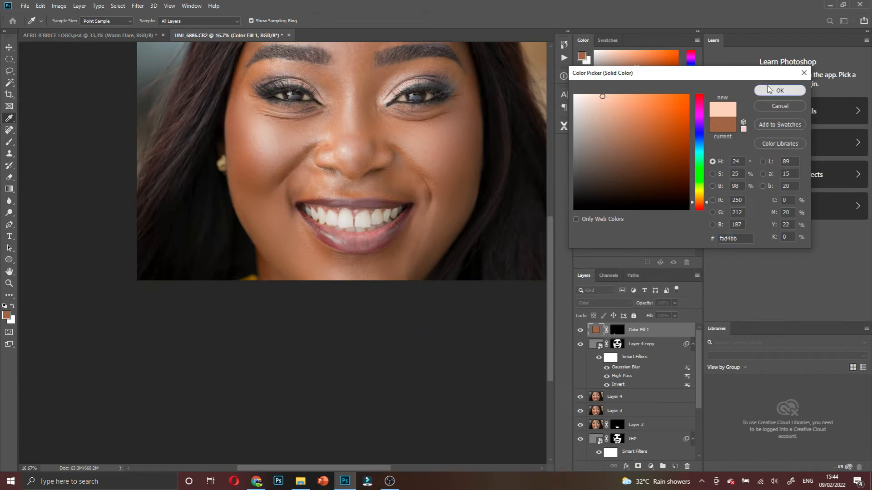
click(769, 91)
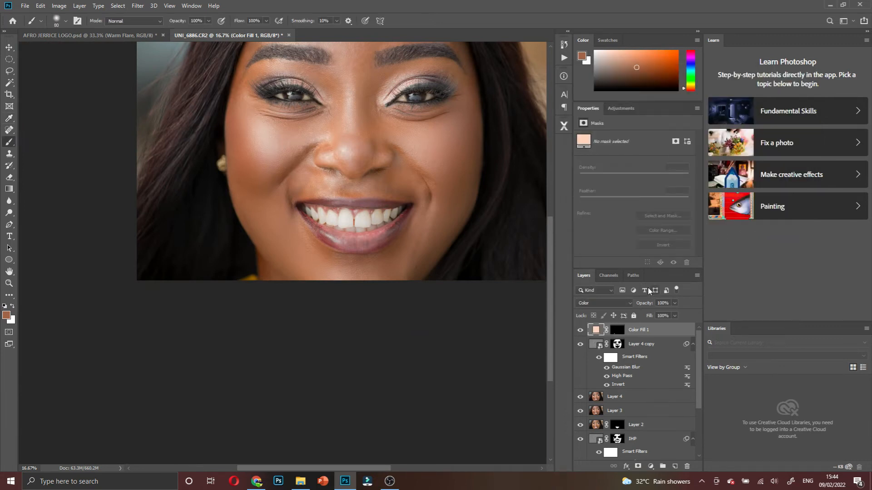
Lower the Color Fill 1 layer's opacity to 44%, comparing the portrait with the layer hidden and shown
click(602, 303)
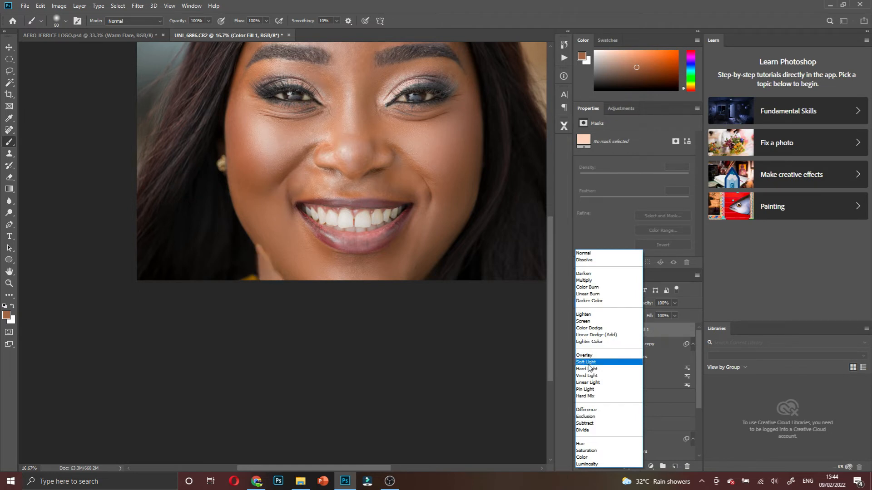
click(665, 276)
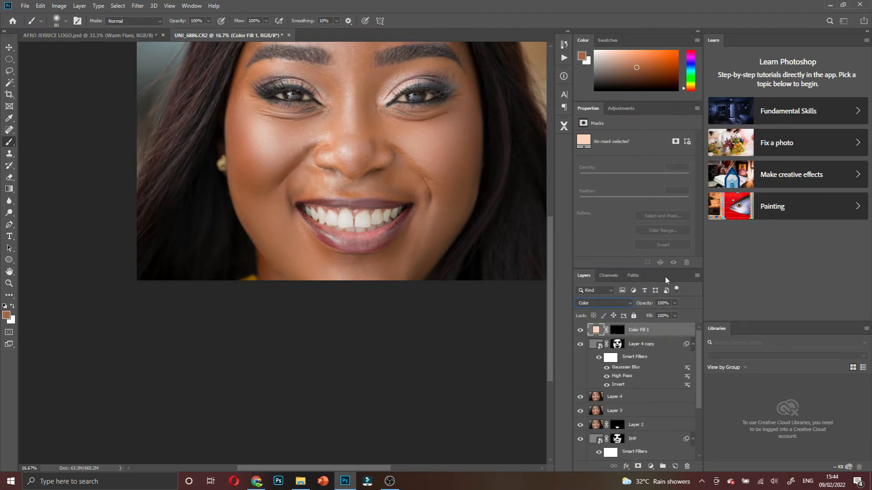
drag(644, 303, 632, 313)
drag(623, 320, 618, 325)
click(580, 331)
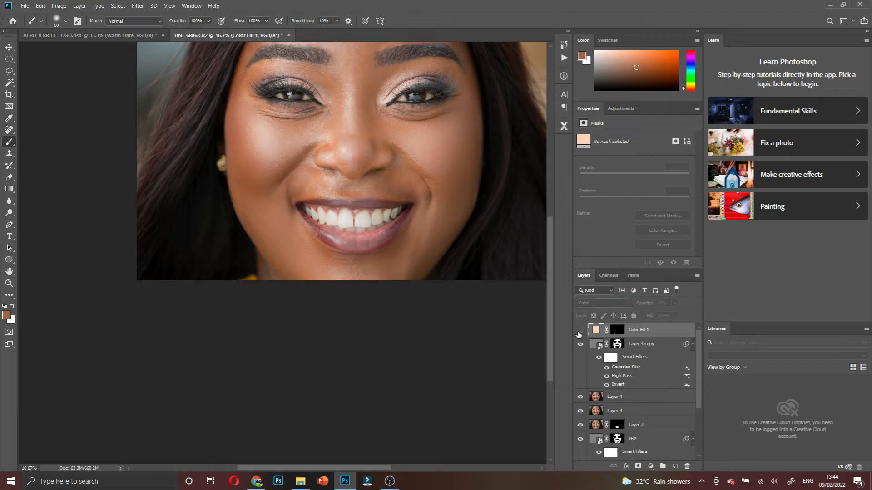
click(580, 332)
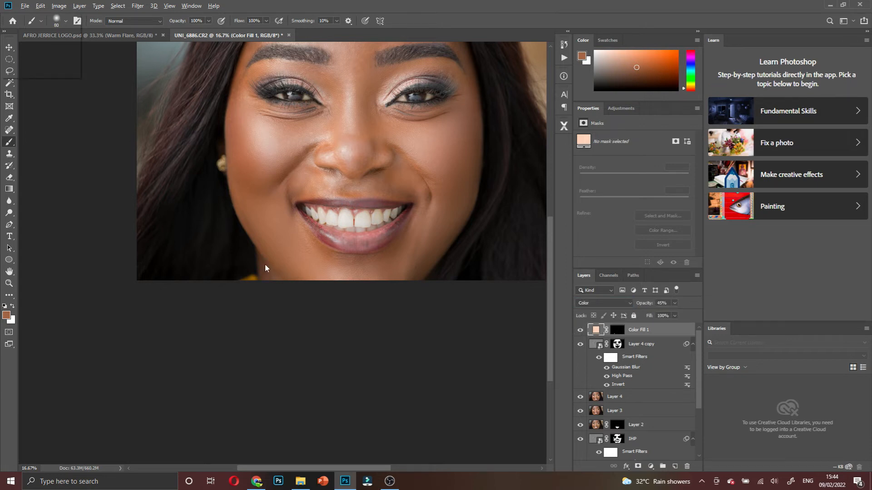
key(ctrl+minus)
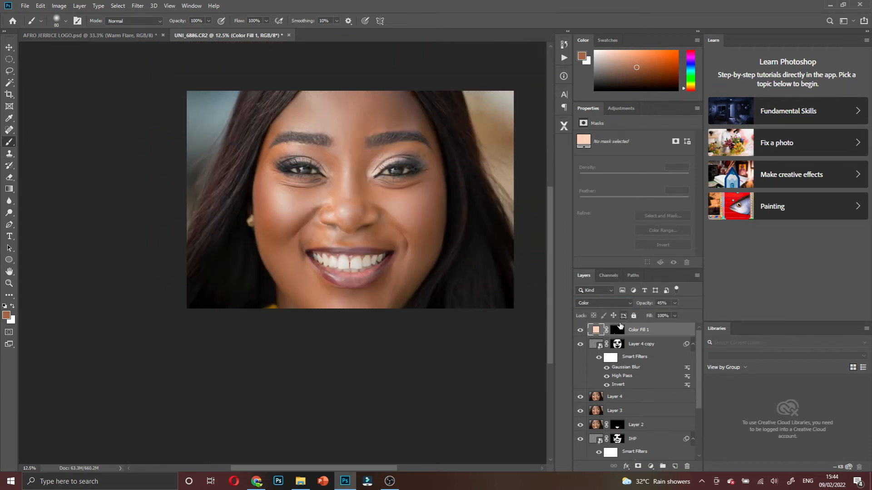
drag(648, 306, 648, 309)
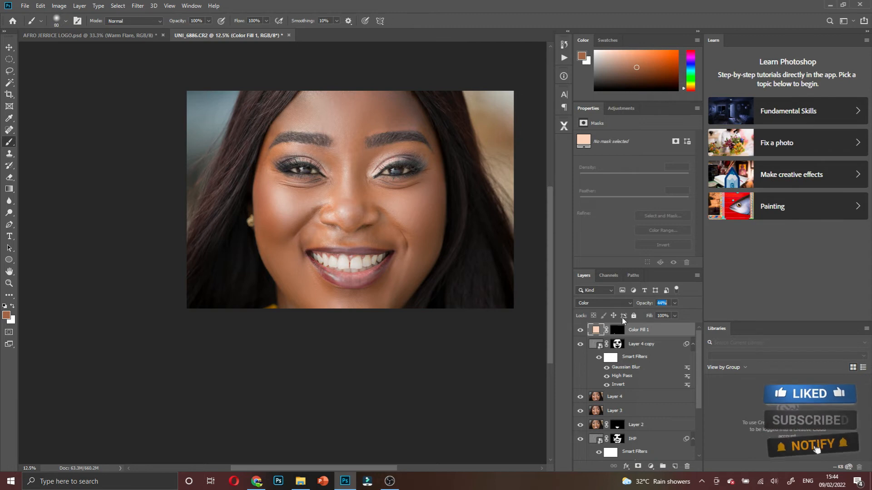
Examine the jaw and neck up close with Color Fill 1 hidden and shown, and check the whole portrait
click(577, 330)
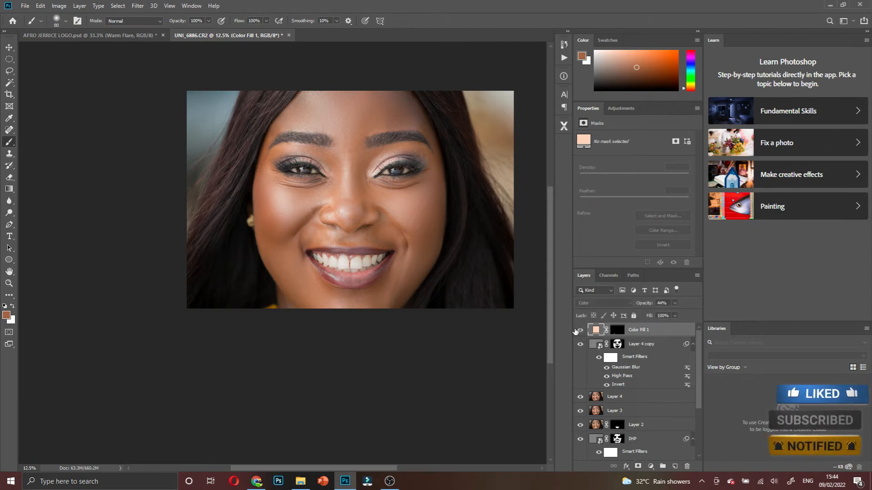
ctrl+click(337, 302)
ctrl+click(338, 303)
drag(454, 461, 454, 369)
drag(127, 287, 227, 296)
scroll(232, 299, left, 1)
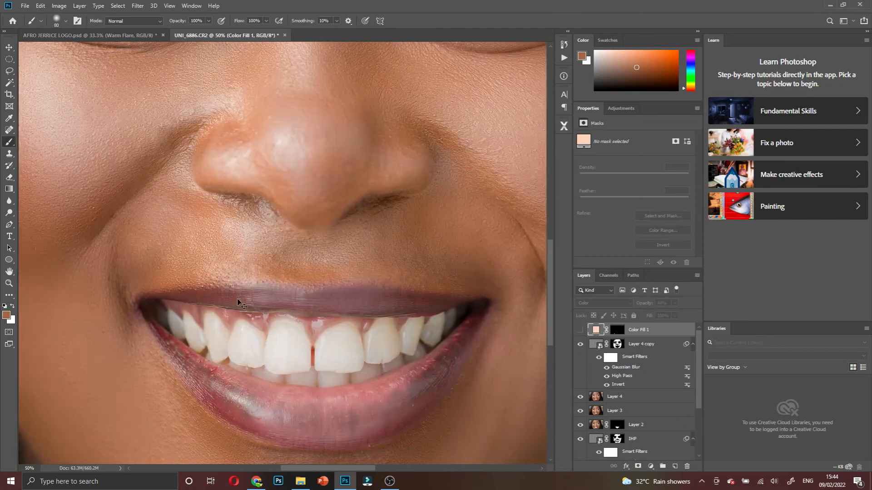
scroll(263, 307, down, 6)
scroll(340, 322, left, 1)
scroll(343, 320, left, 2)
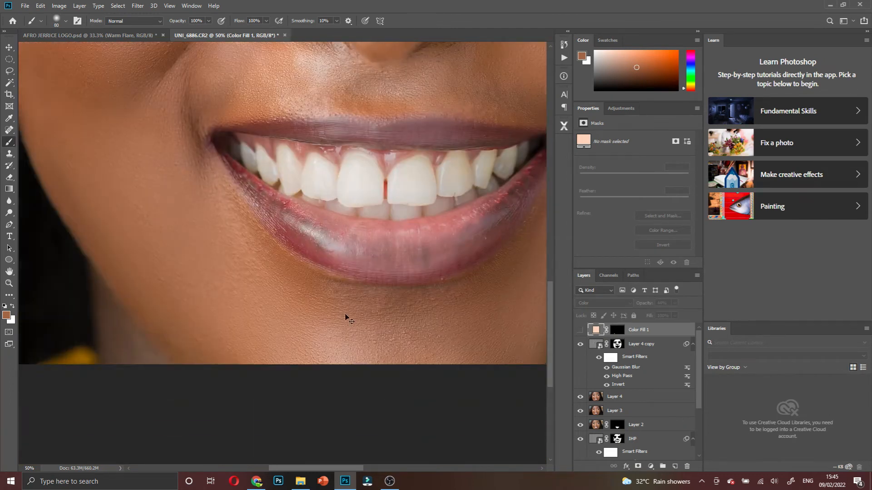
click(580, 333)
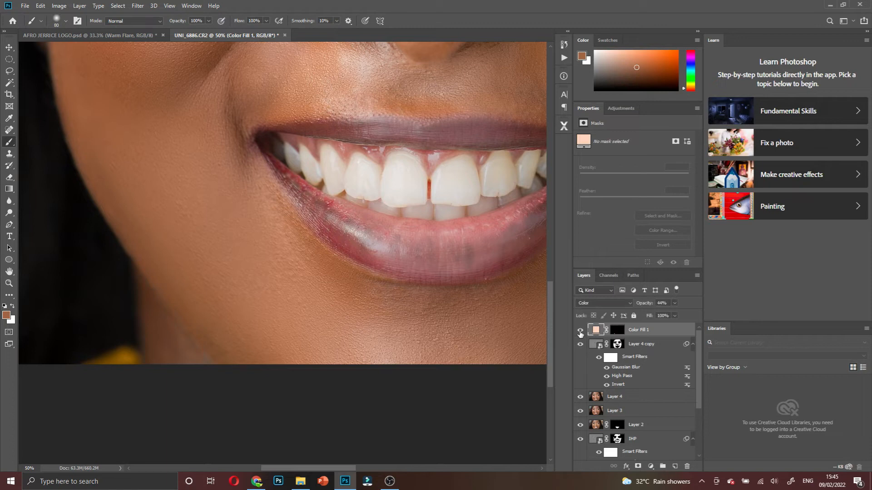
click(580, 333)
click(580, 333)
scroll(260, 250, down, 5)
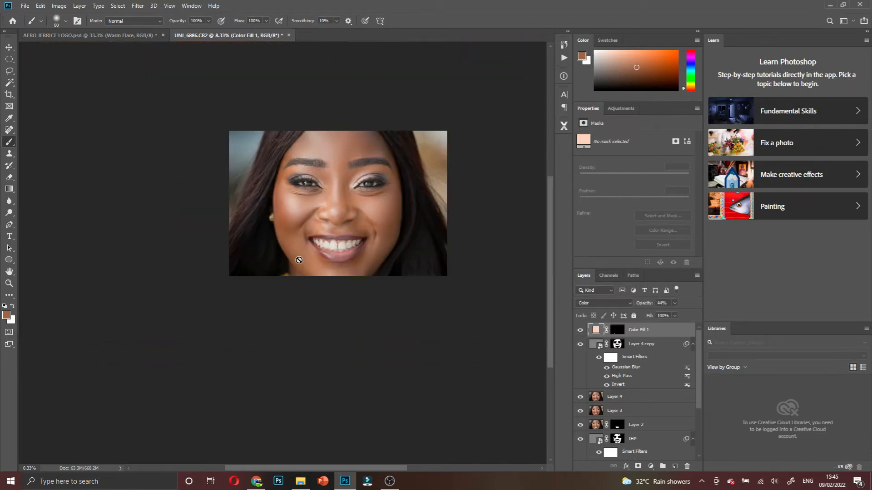
scroll(302, 249, up, 2)
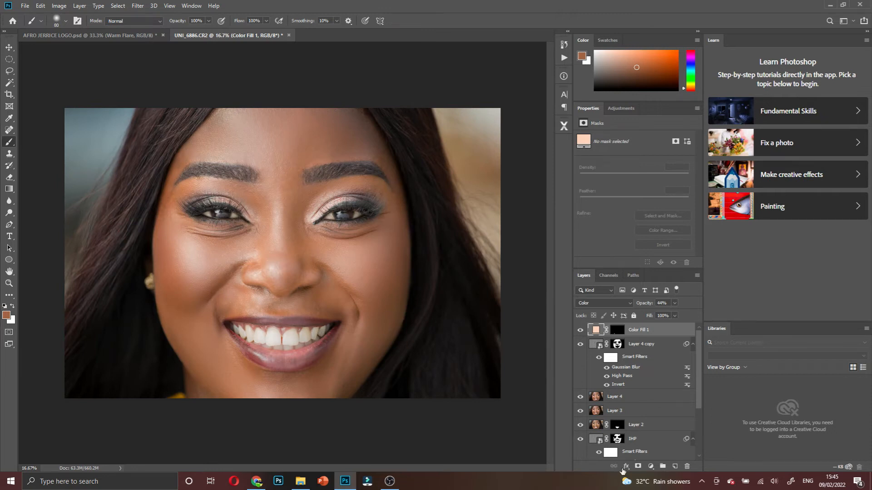
Group all layers from Color Fill 1 down to Layer 1, leaving only the Background outside the group
scroll(656, 438, down, 3)
scroll(655, 438, down, 1)
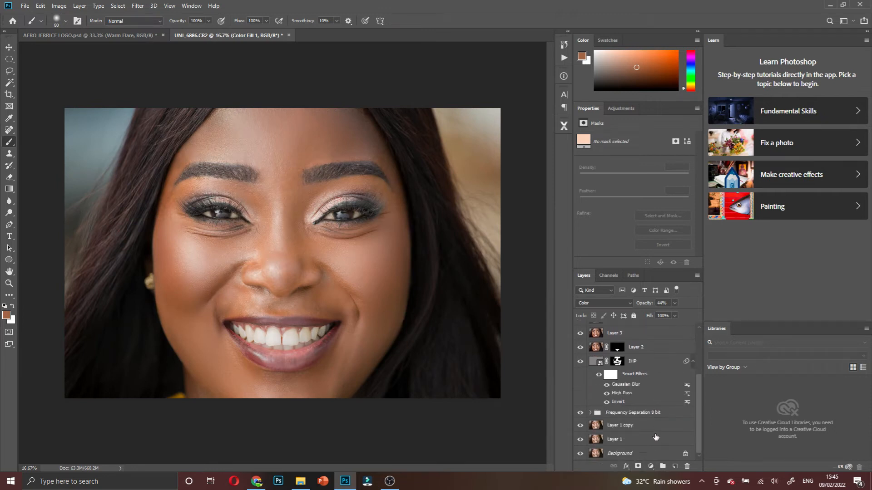
shift+click(651, 440)
key(ctrl+g)
Add a Selective Color adjustment layer above the group and set Black to +5% for the Blacks
click(652, 466)
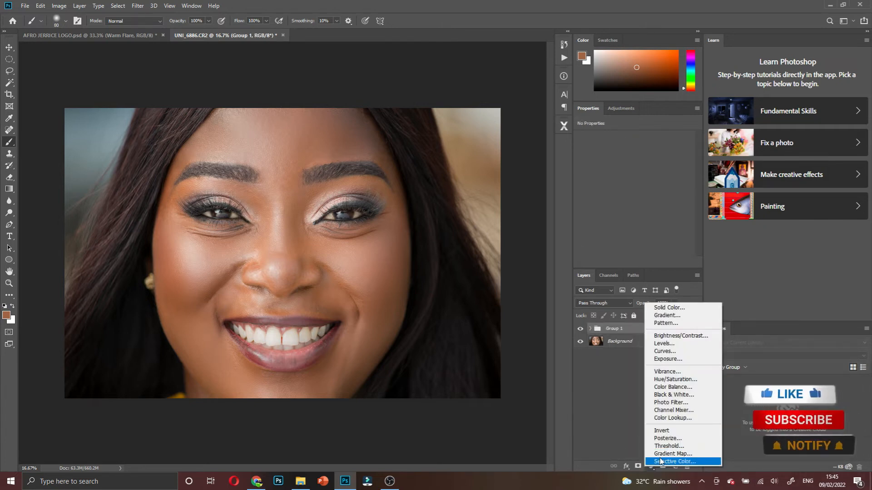
click(658, 461)
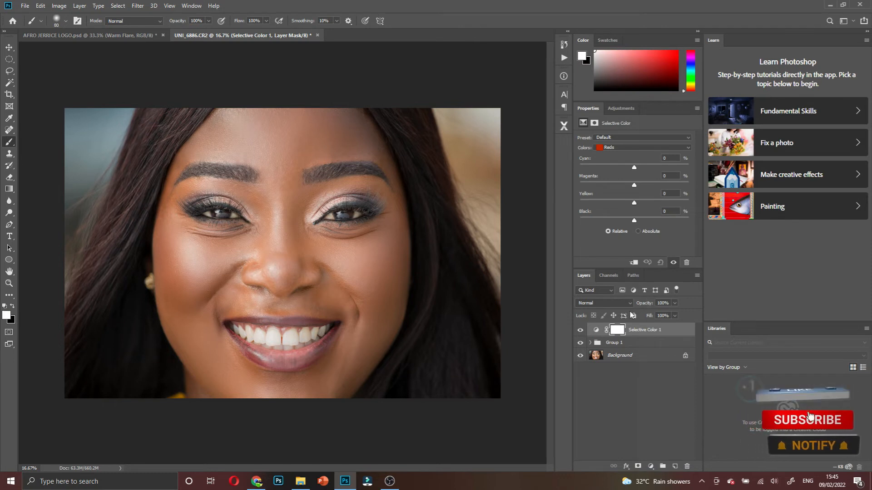
click(634, 148)
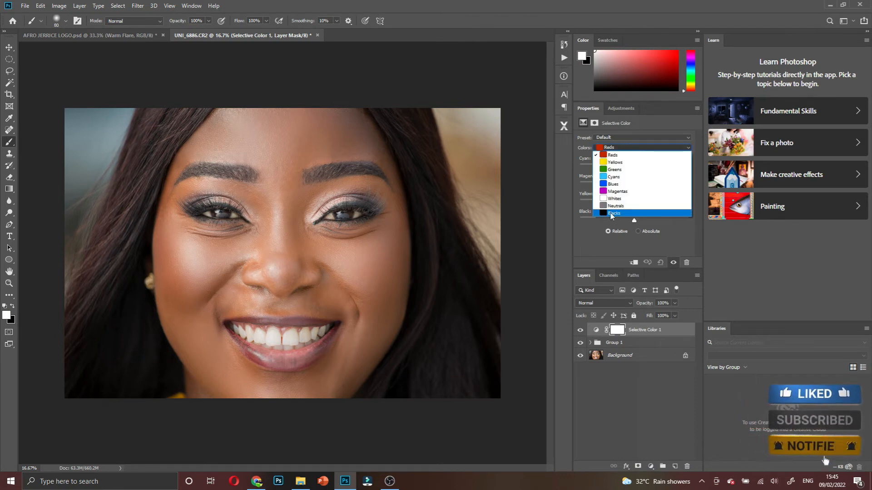
click(618, 205)
drag(634, 221, 638, 222)
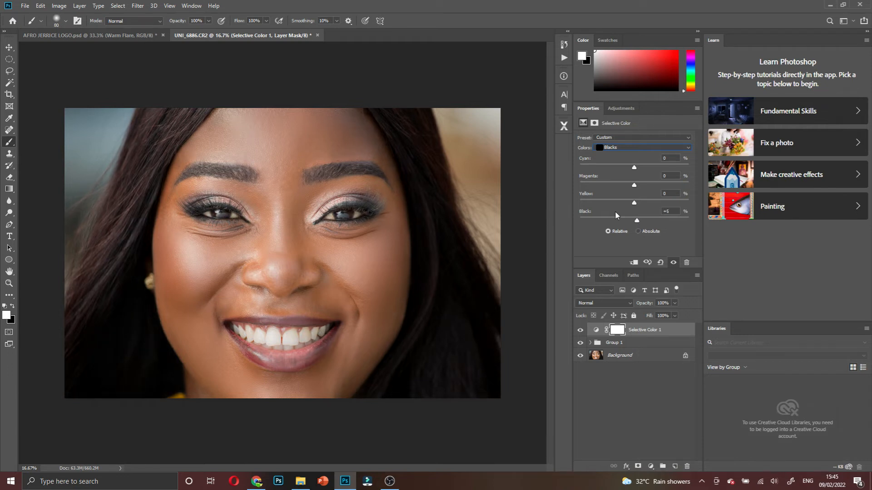
Stamp the adjustment, group and Background into a new merged layer on top, keeping its blend mode Normal
click(10, 47)
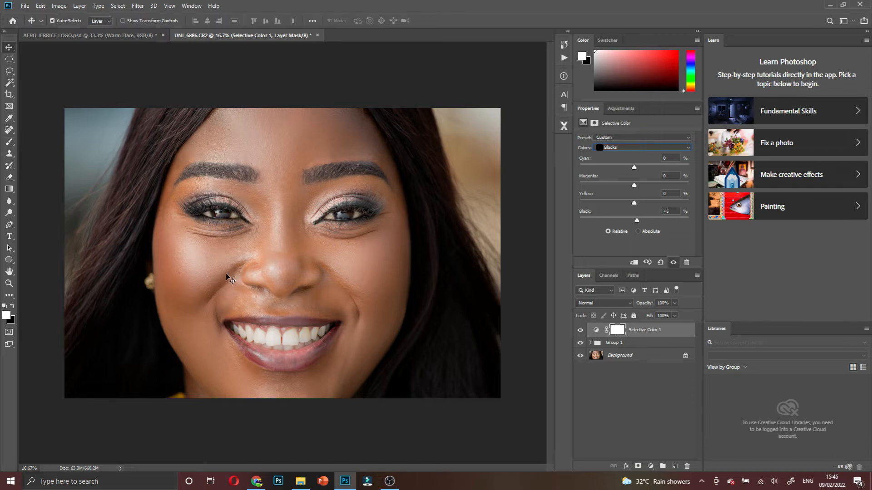
shift+click(618, 356)
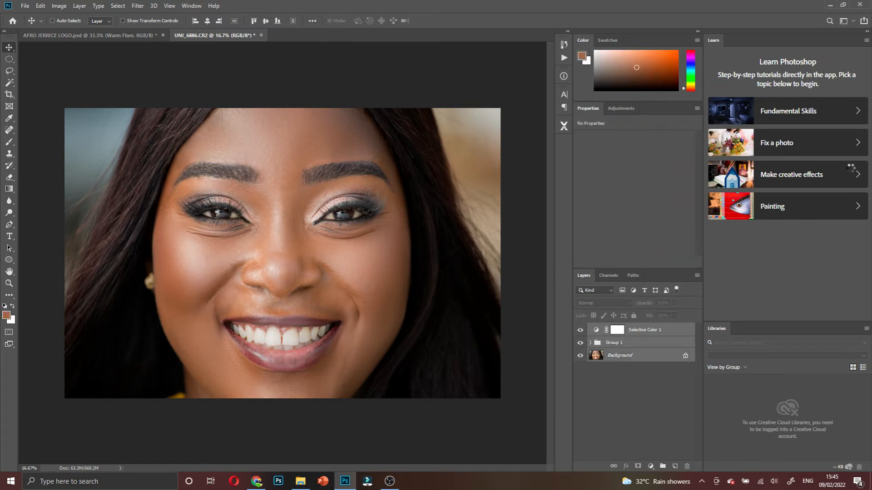
key(ctrl+shift+alt+e)
click(611, 302)
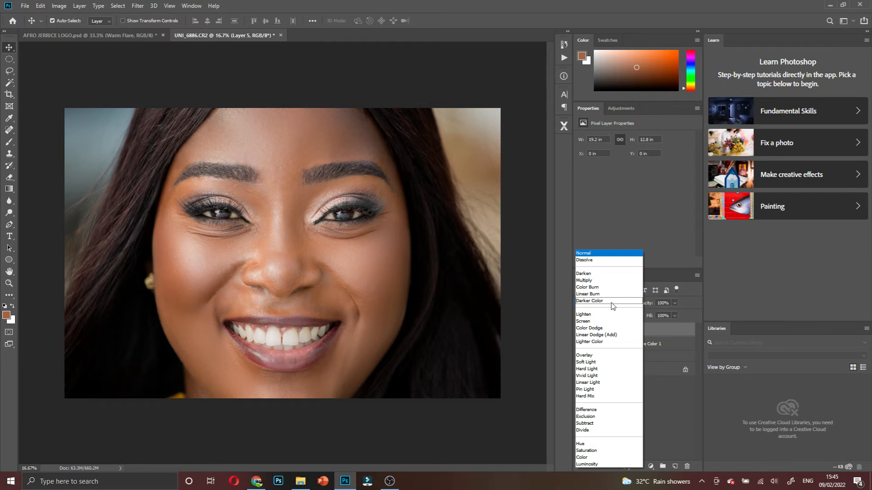
key(Escape)
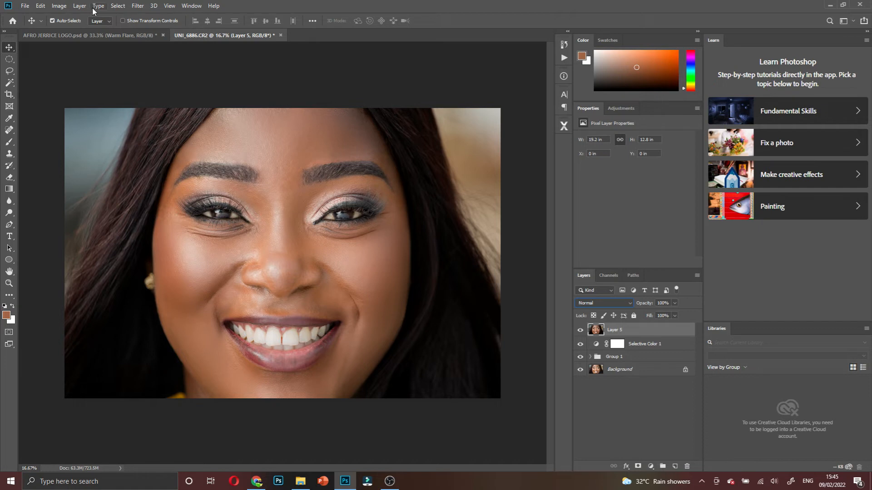
Apply a High Pass filter with a radius of 17.0 pixels to the merged Layer 5
click(138, 6)
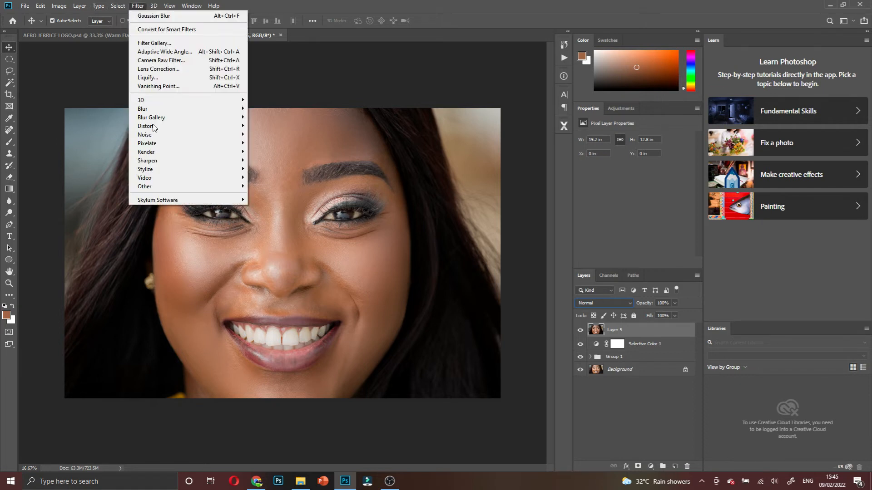
mouse_move(157, 187)
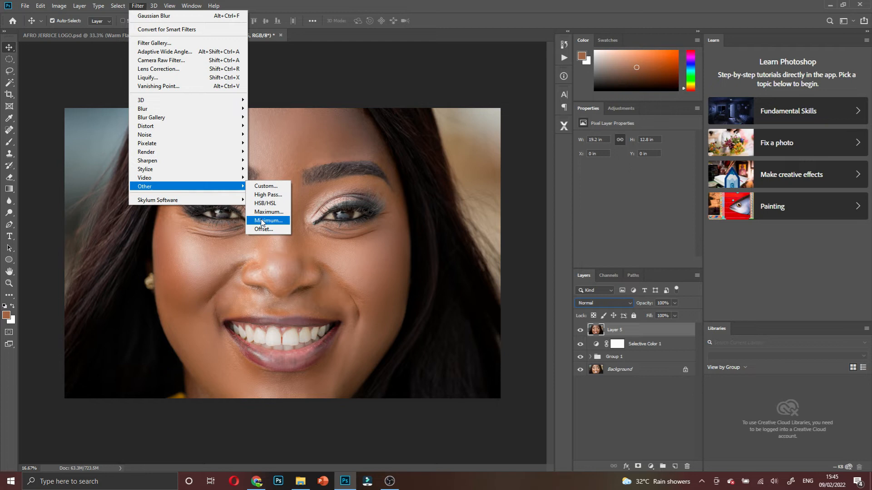
click(268, 195)
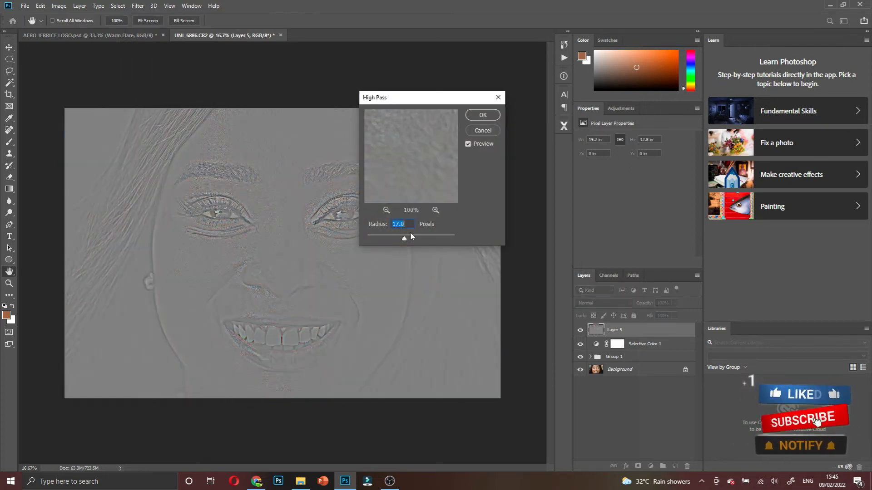
click(477, 119)
key(v)
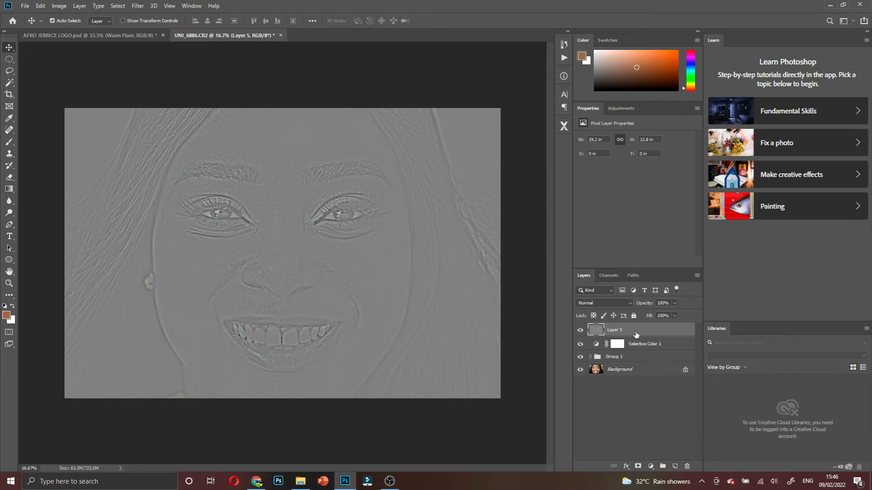
Set the blend mode of the high-pass Layer 5 to Soft Light
click(625, 303)
click(625, 303)
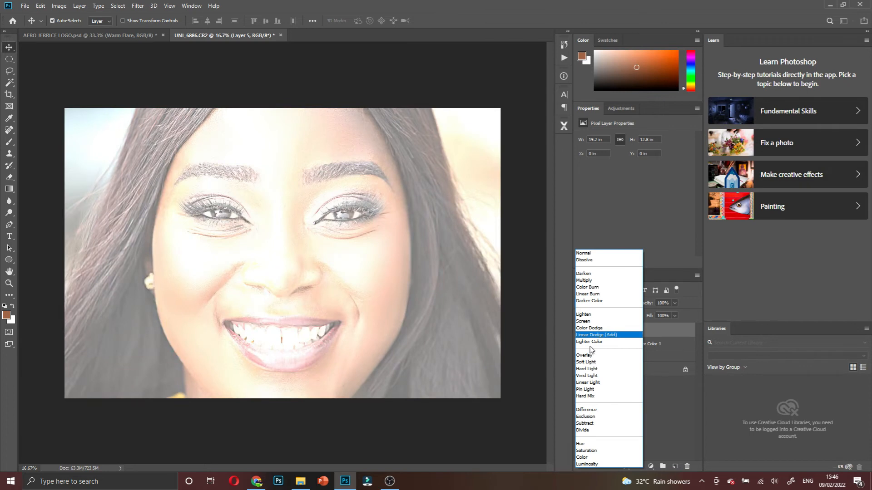
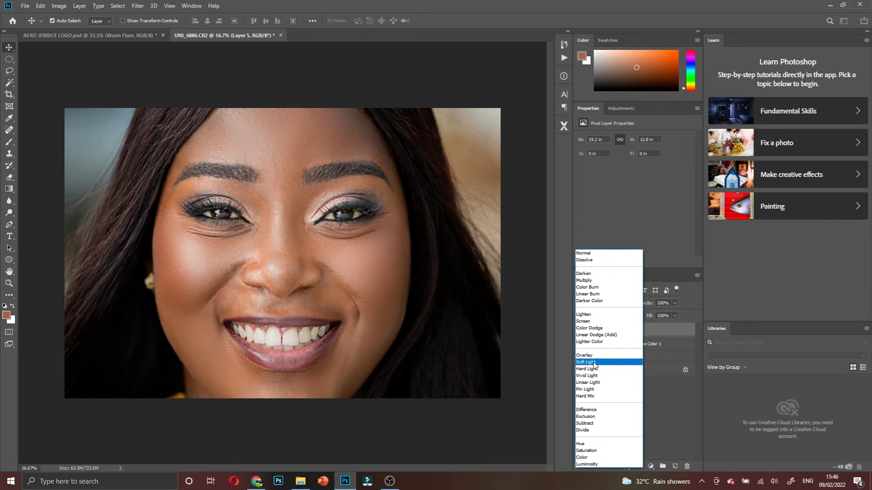
click(594, 363)
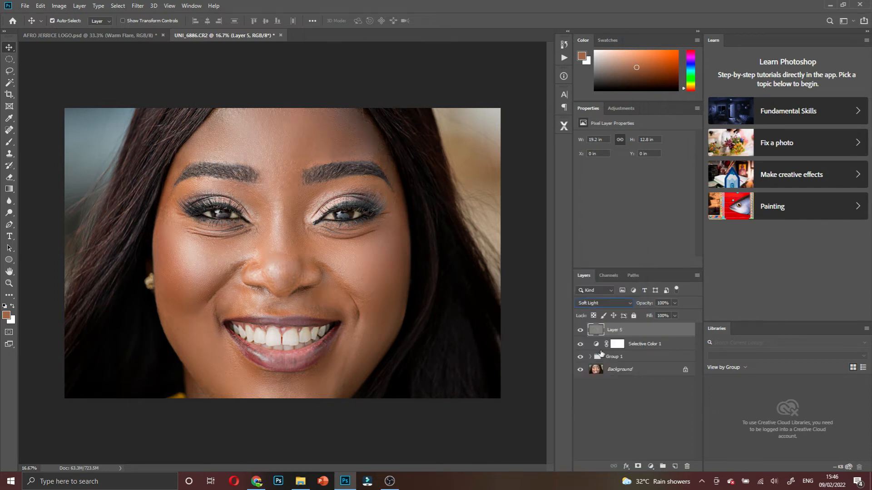
Compare the portrait with and without the Soft Light sharpening layer, examining the eyes and skin texture up close
click(580, 331)
click(580, 332)
click(580, 332)
click(580, 332)
ctrl+click(308, 253)
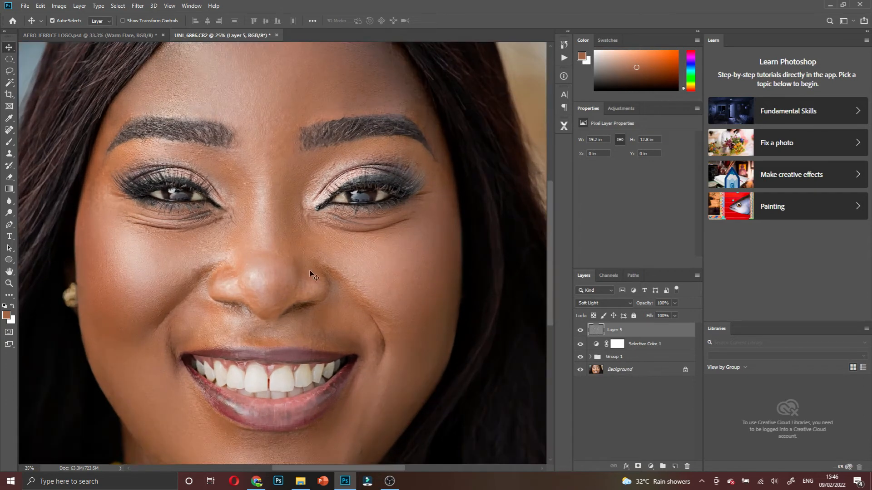
scroll(391, 291, up, 1)
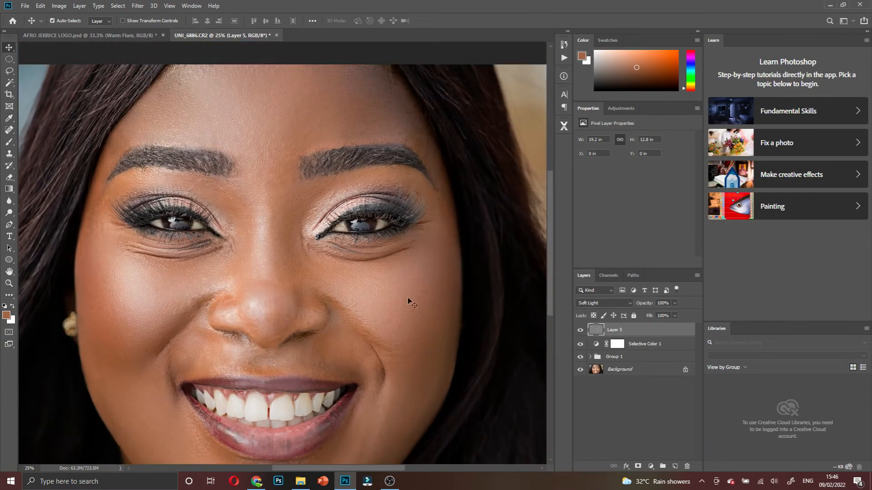
click(579, 331)
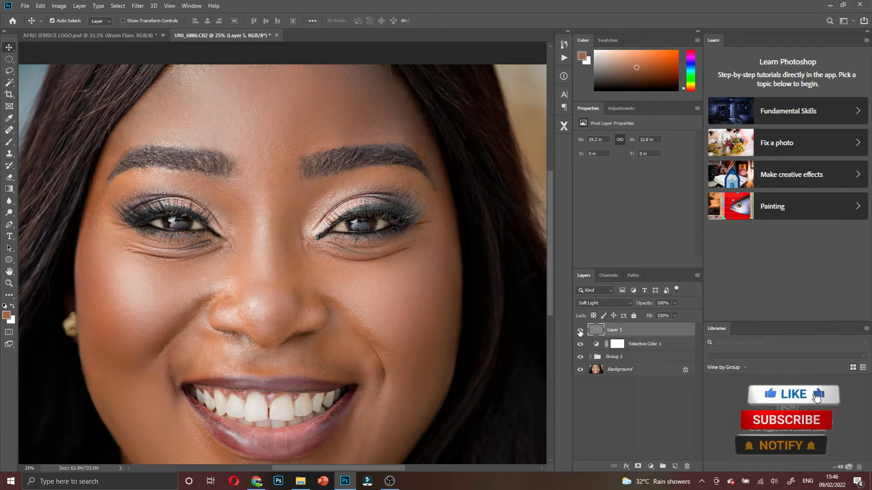
click(580, 331)
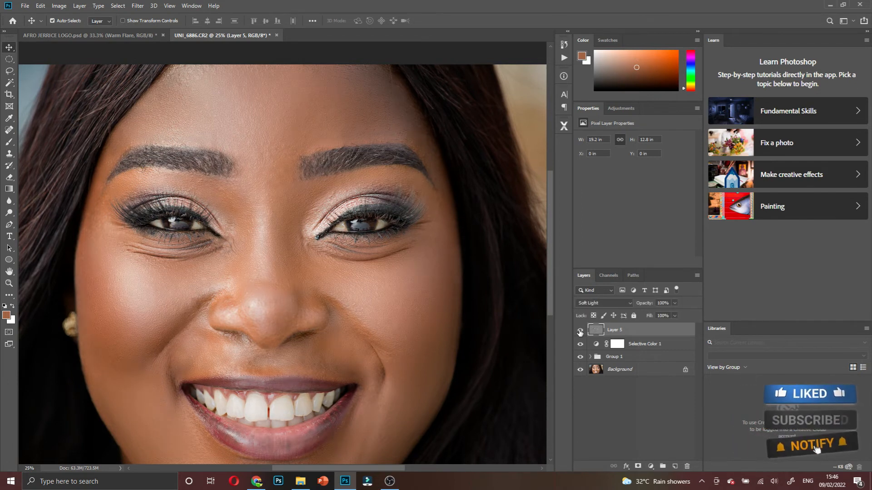
drag(367, 226, 363, 226)
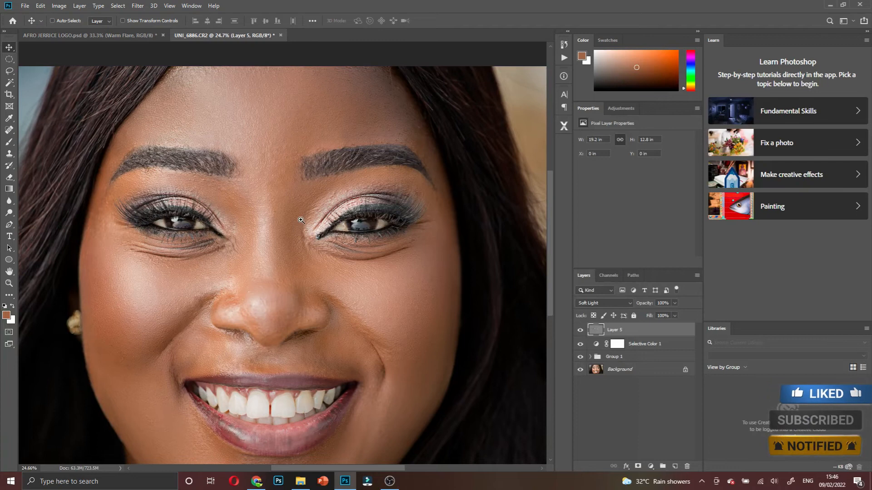
drag(303, 221, 303, 222)
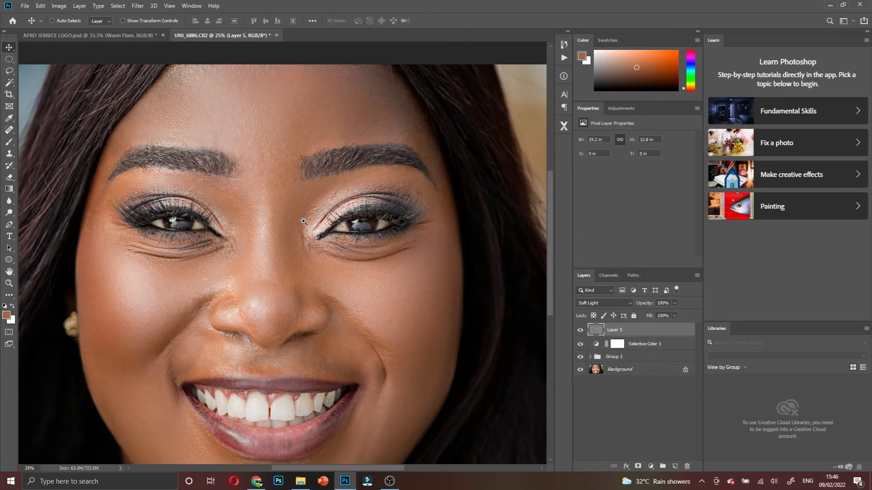
click(580, 331)
click(582, 332)
click(581, 331)
click(581, 331)
Add a Black & White adjustment layer on top with Reds at -75, keeping the Default preset
click(650, 467)
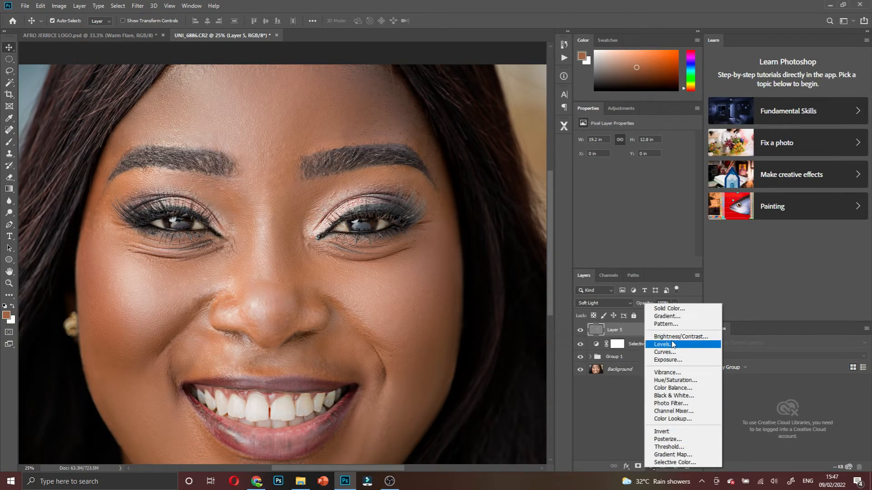
click(670, 398)
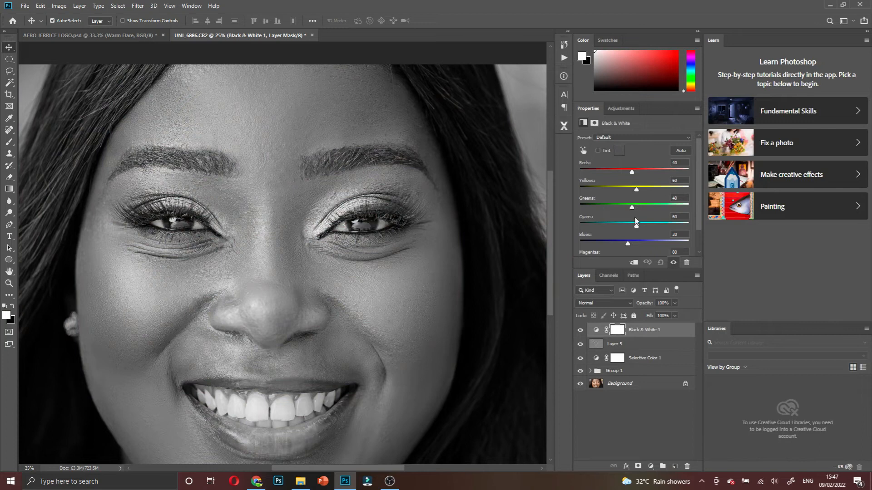
drag(631, 172, 609, 181)
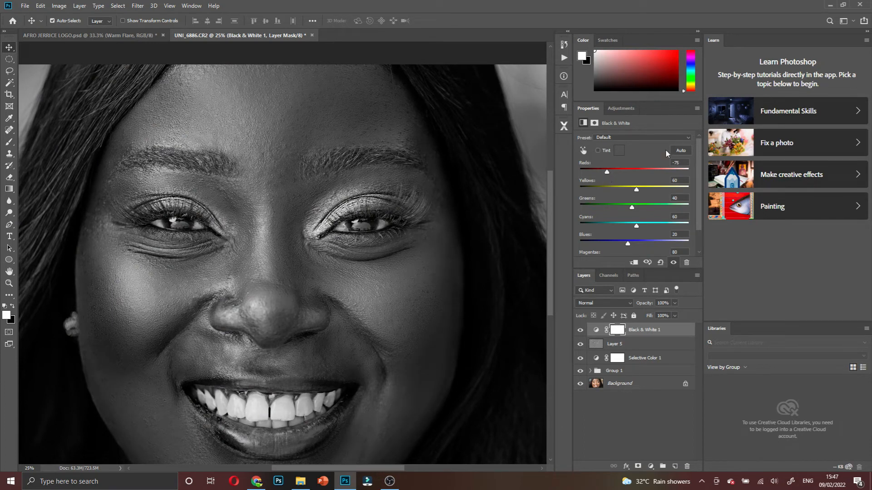
click(618, 137)
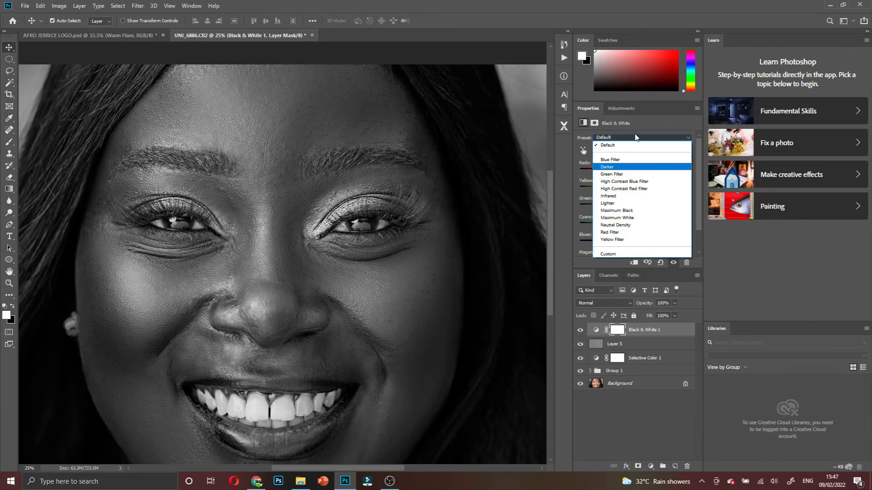
click(636, 137)
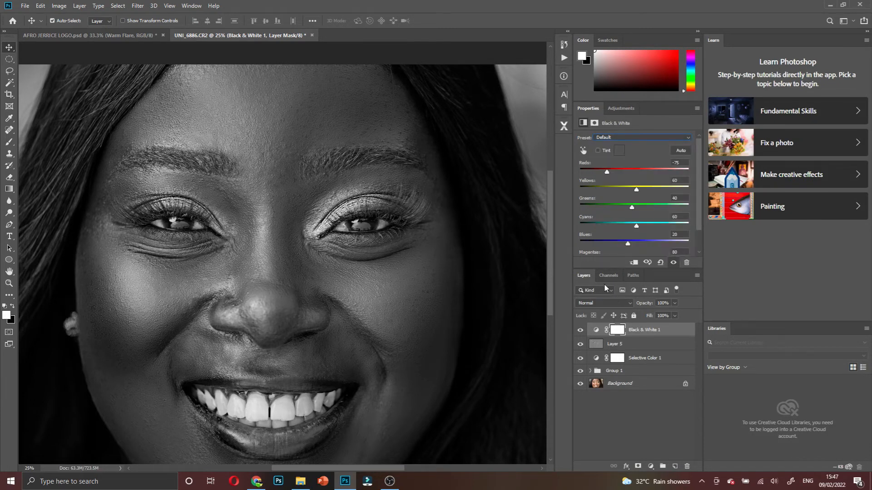
Set the Black & White 1 layer's blend mode to Multiply and check the effect on the whole portrait
click(611, 304)
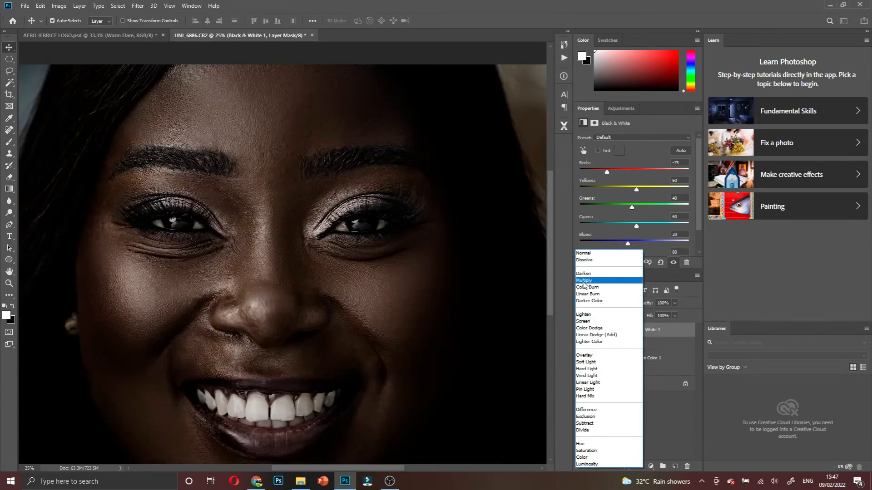
click(584, 280)
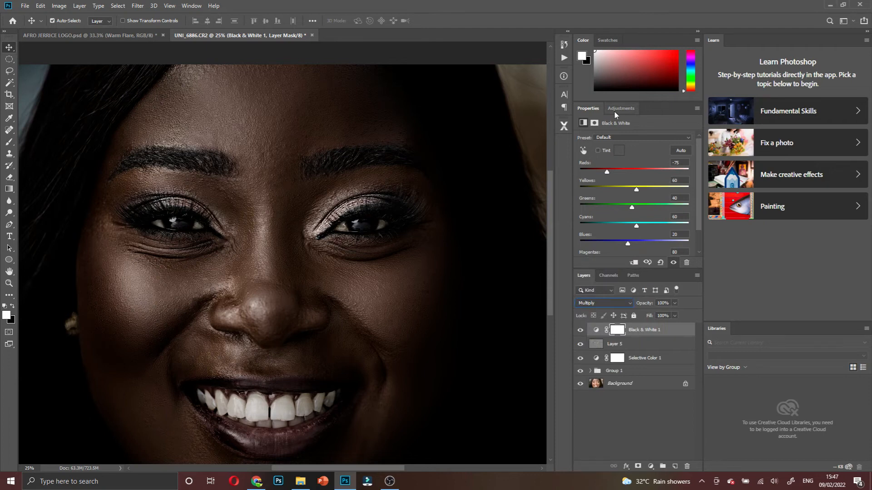
ctrl+alt+click(276, 172)
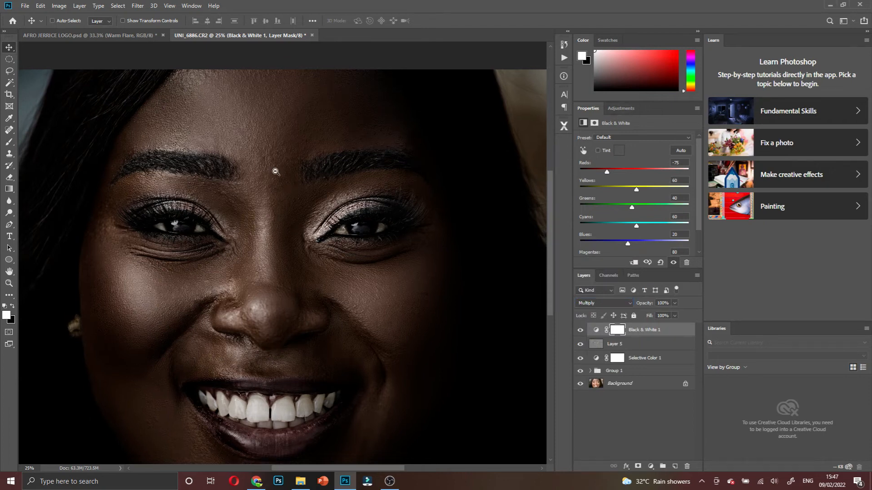
scroll(276, 171, down, 2)
scroll(297, 195, down, 3)
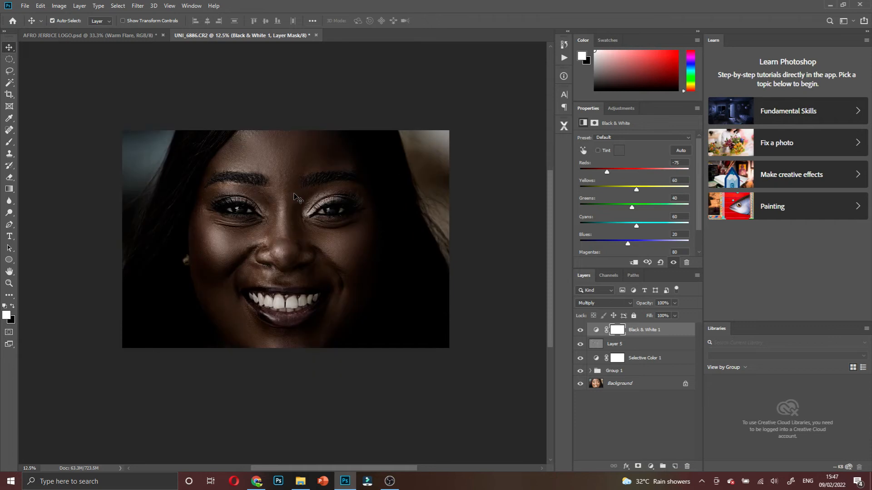
scroll(298, 195, down, 2)
ctrl+click(294, 195)
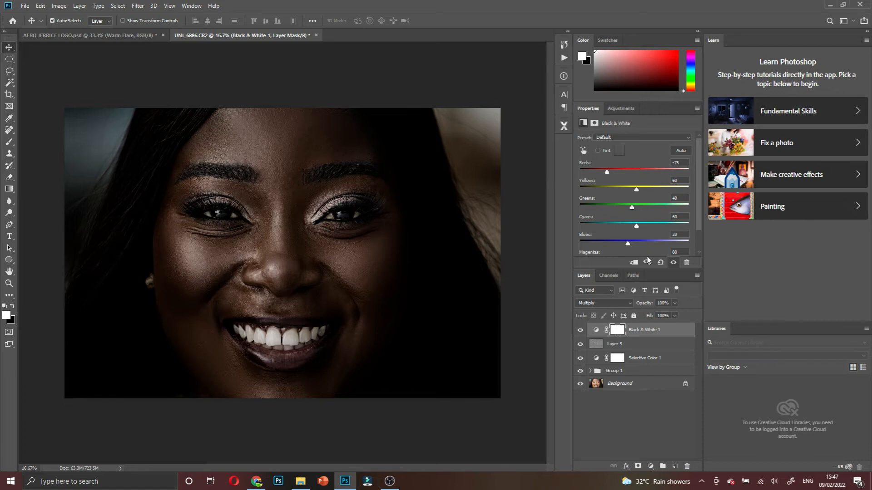
Close the Properties panel, leaving only Adjustments in its group
click(596, 330)
right_click(588, 108)
click(598, 113)
click(598, 114)
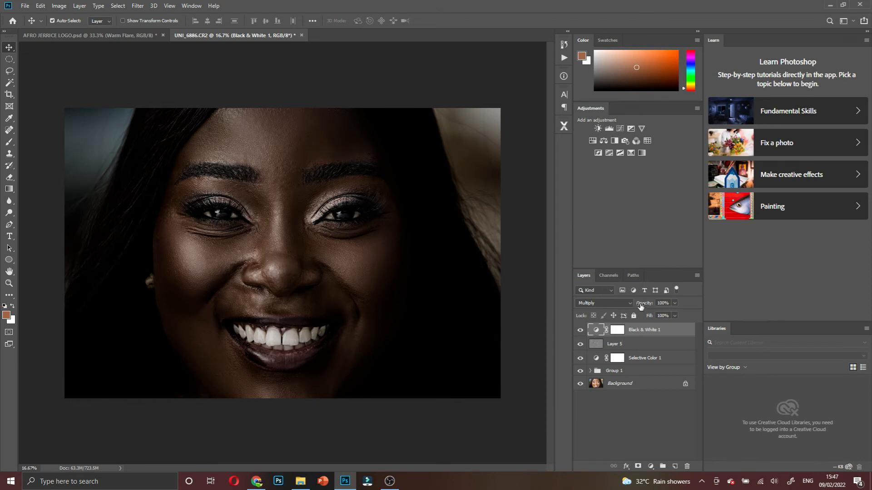
Lower the Black & White 1 layer's opacity to 62% and compare the portrait with and without it
mouse_move(638, 307)
mouse_down()
mouse_move(650, 308)
mouse_move(624, 312)
mouse_up()
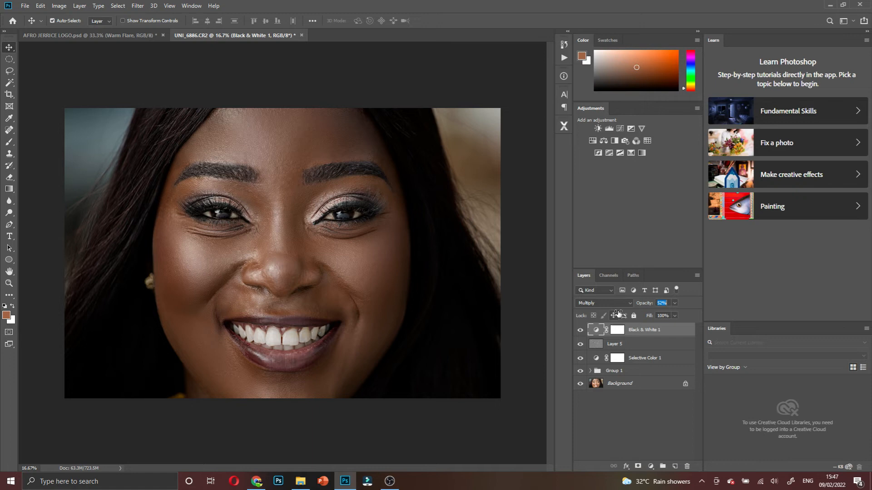
click(623, 316)
click(579, 330)
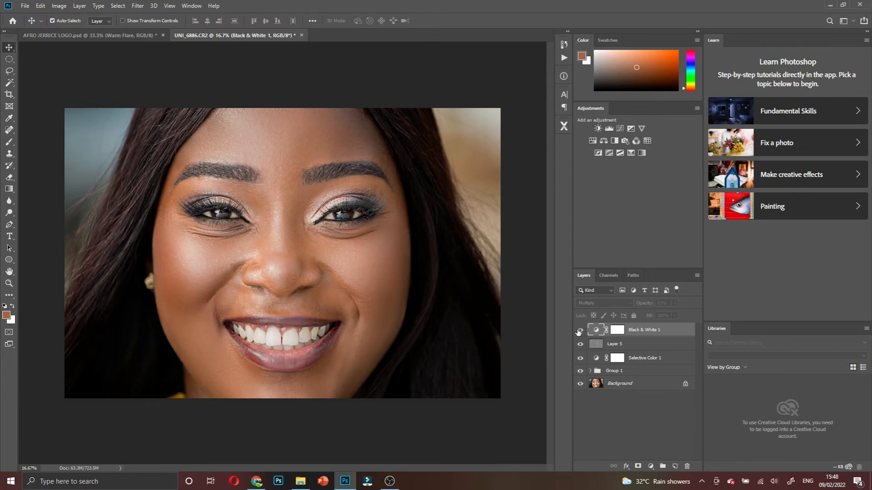
click(580, 330)
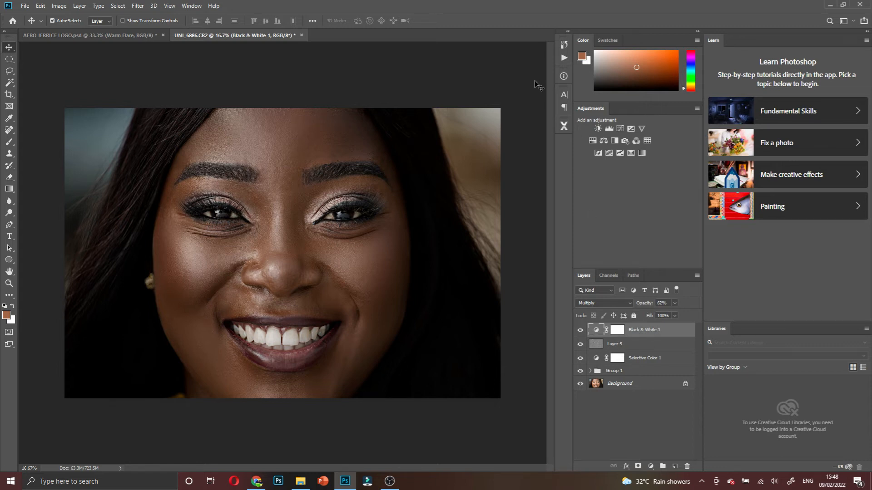
Create Dodge (Lighten) and Burn (Darken) layers above Group 2 with the Pro Workflow X actions, continuing past any error
click(563, 126)
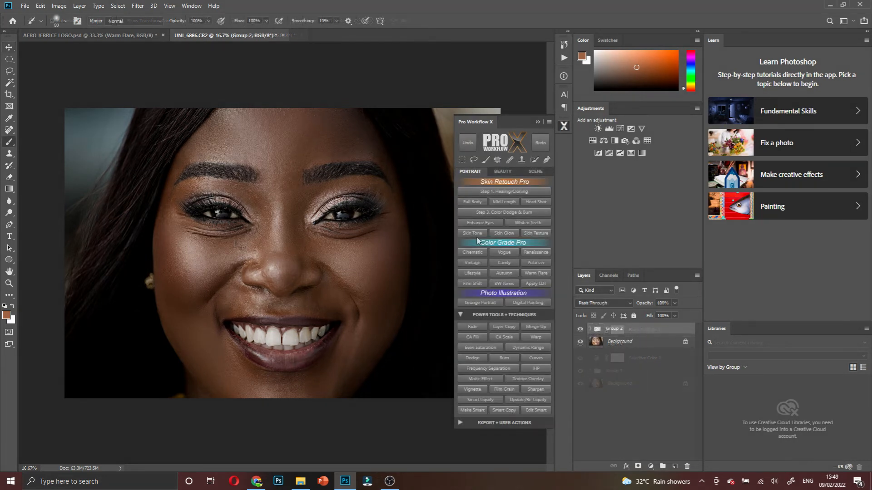
click(485, 361)
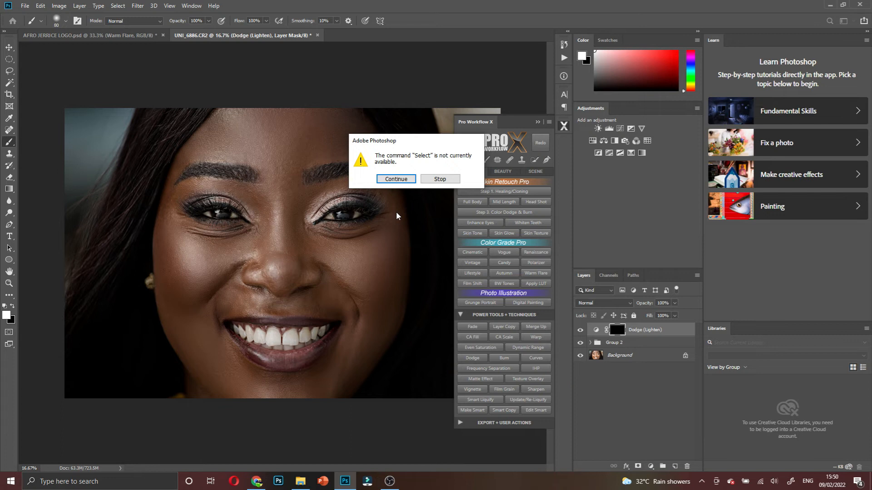
key(Return)
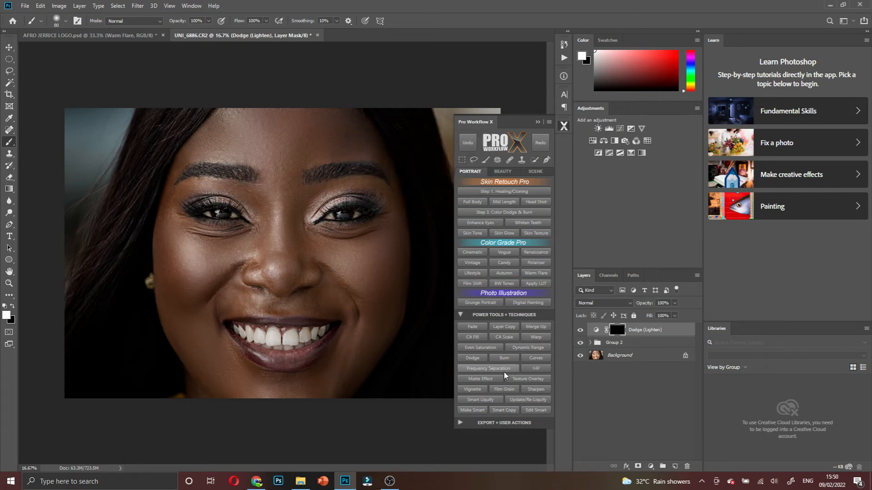
click(504, 358)
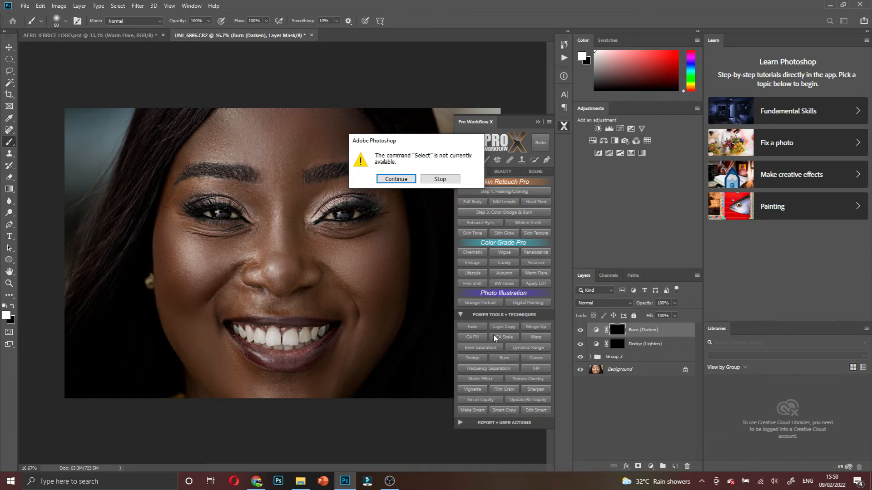
key(Return)
Add a second Black & White adjustment layer on top and strongly lower its Reds to reveal uneven skin tones
click(651, 466)
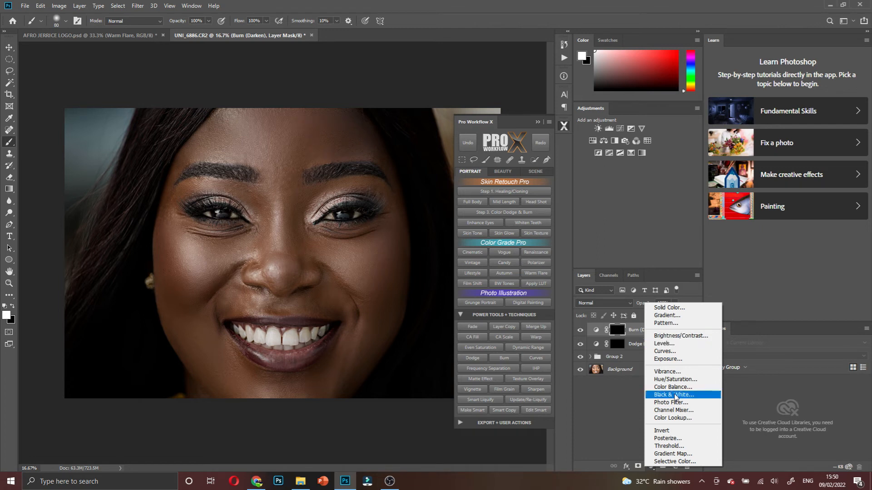
click(675, 395)
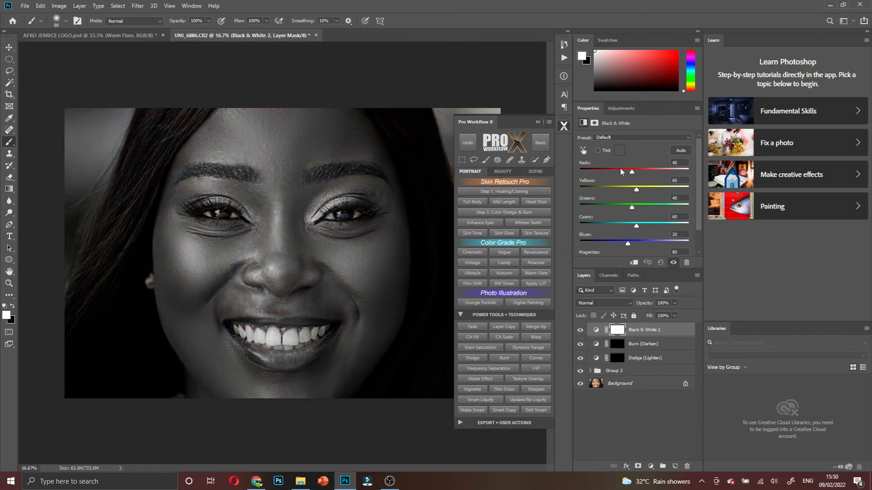
drag(621, 169, 584, 194)
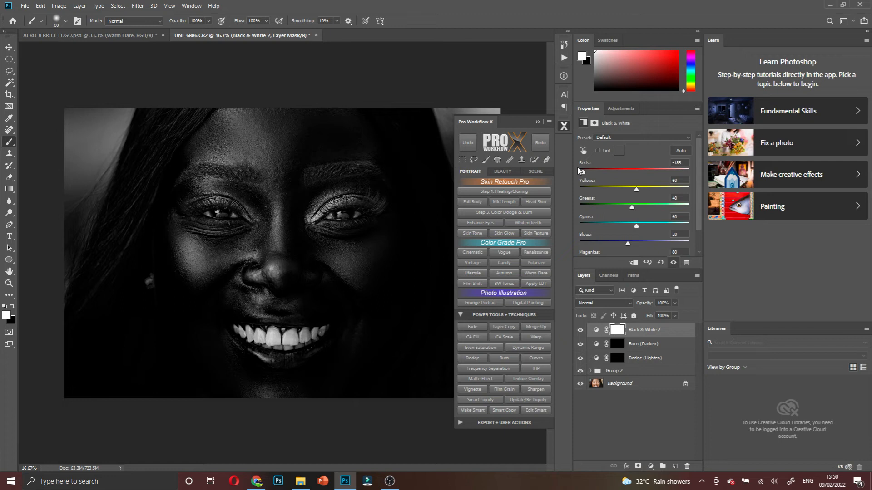
drag(579, 171, 593, 171)
Move the Burn (Darken) layer below Dodge (Lighten), and set the brush opacity to 10% for painting on the Dodge layer's mask
click(621, 344)
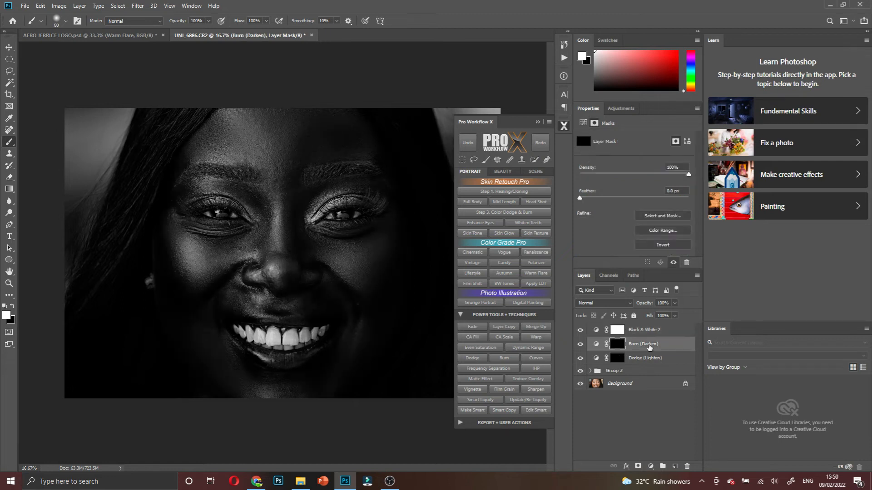
drag(649, 347, 641, 364)
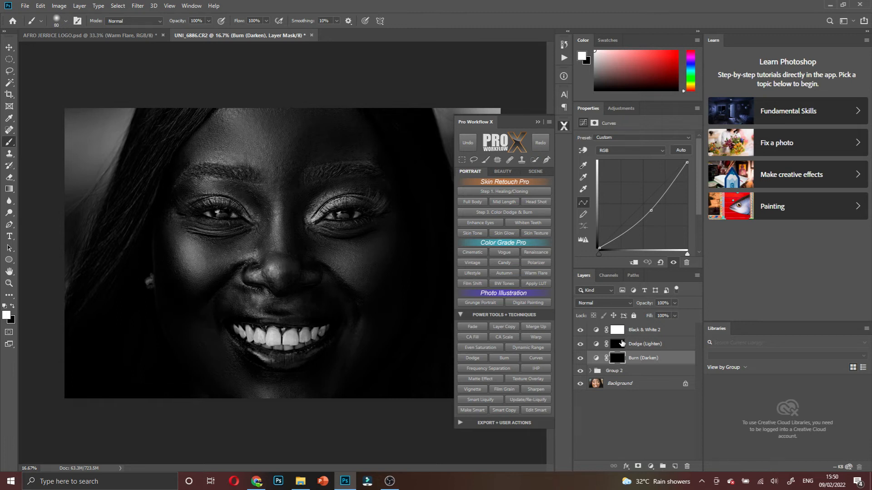
click(618, 344)
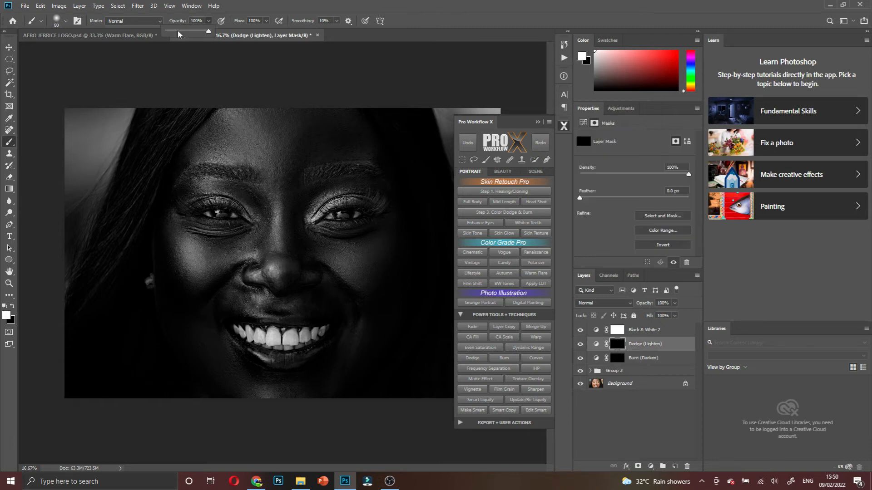
drag(178, 31, 177, 31)
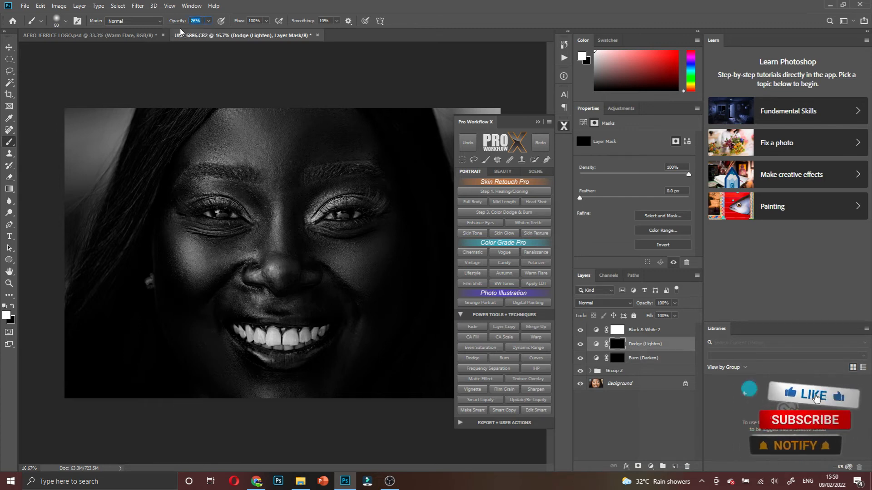
text(10)
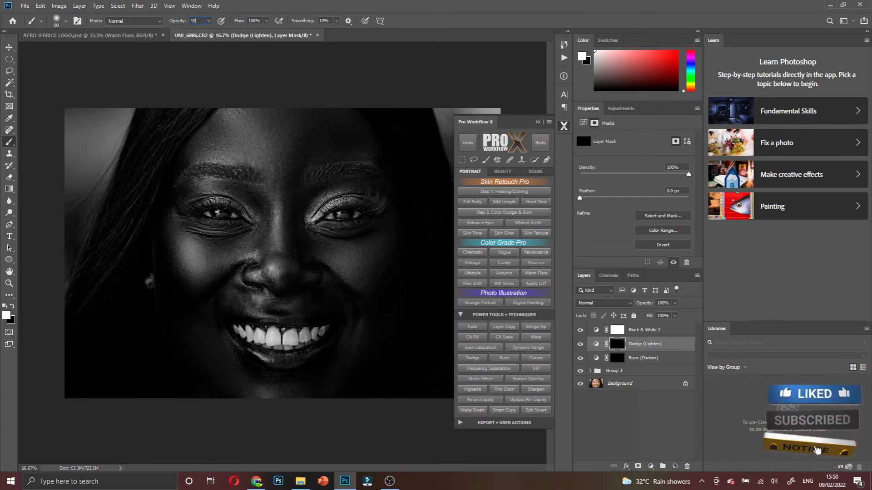
Lighten the nose bridge on the Dodge (Lighten) mask with a 90% flow brush, and compare the face with the layer hidden and shown
key(Return)
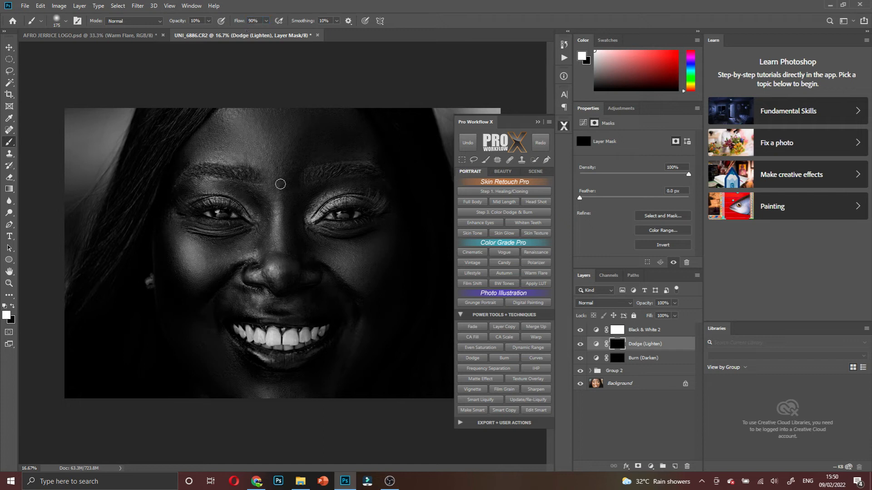
key(bracketright)
key(bracketright)
mouse_move(278, 267)
mouse_down()
mouse_move(266, 196)
mouse_move(272, 208)
mouse_move(281, 163)
mouse_move(271, 191)
mouse_move(291, 210)
mouse_move(278, 198)
mouse_up()
scroll(277, 198, up, 1)
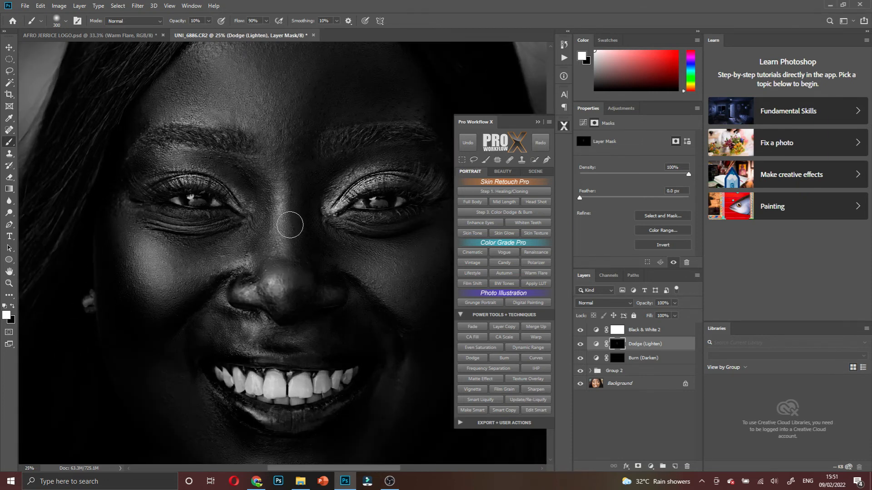
scroll(286, 214, down, 1)
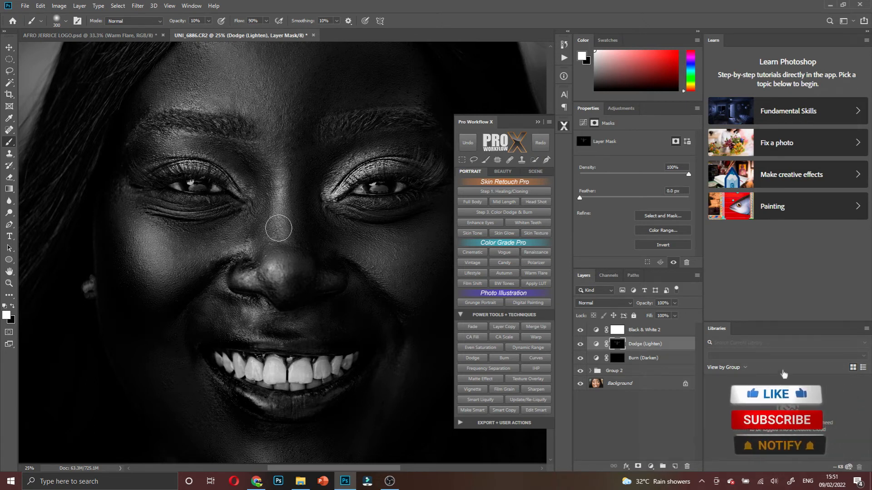
click(580, 346)
click(580, 345)
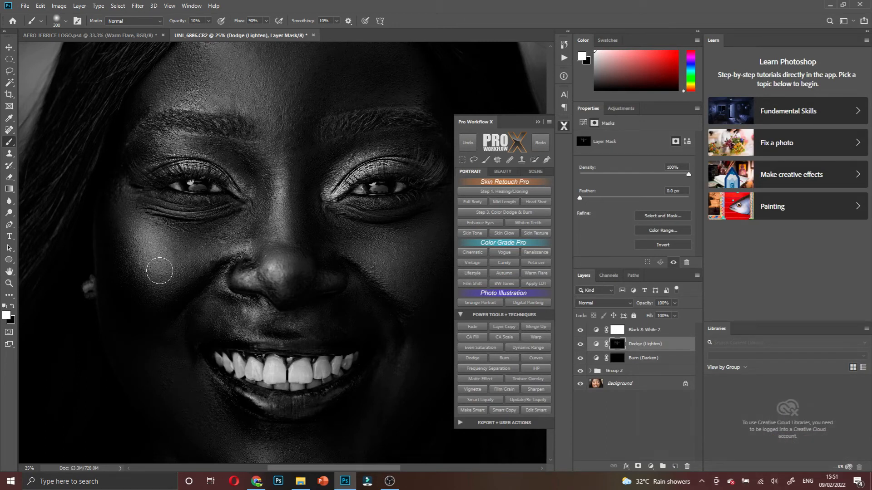
Enlarge the brush and lighten the cheek below the eye on the earring side on the Dodge mask, then reduce the brush to 250
key(bracketright)
key(bracketright)
key(bracketright)
drag(129, 224, 147, 266)
key(bracketleft)
key(bracketleft)
key(bracketleft)
key(bracketleft)
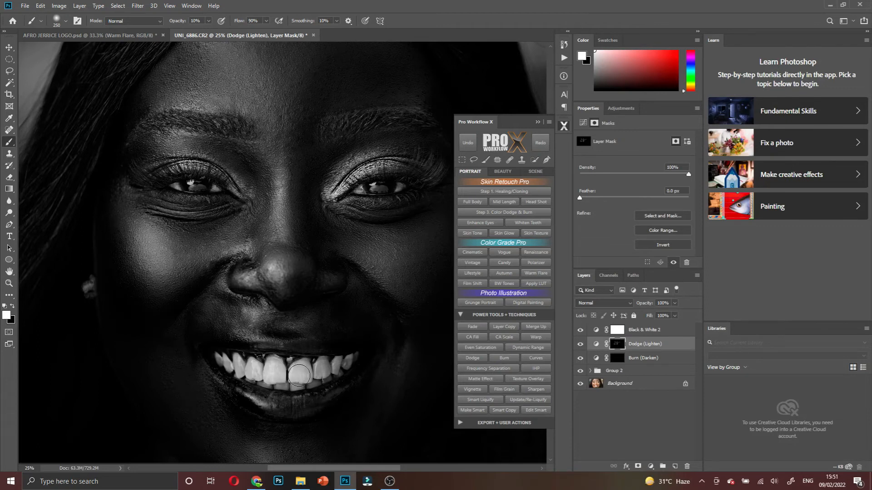
Lighten the chin and the skin around the mouth and lower lip on the Dodge mask, using brush sizes 400 and 300
scroll(346, 368, down, 1)
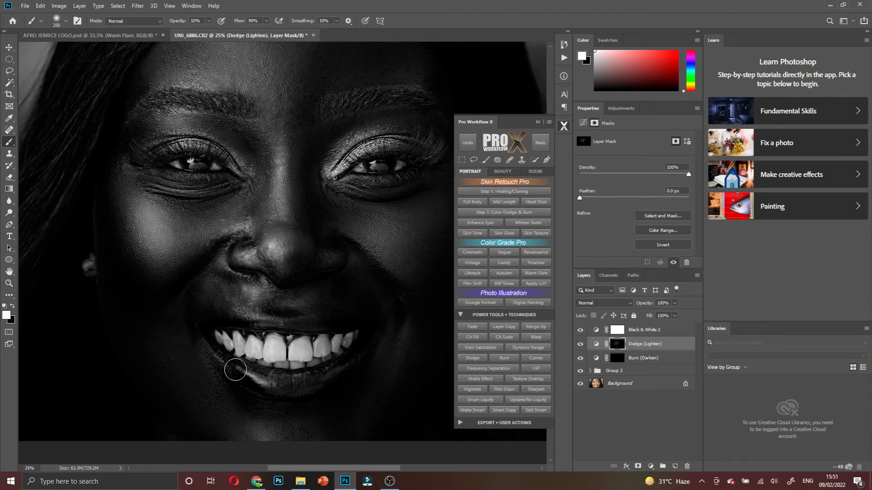
scroll(190, 324, down, 1)
key(bracketright)
key(bracketright)
key(bracketright)
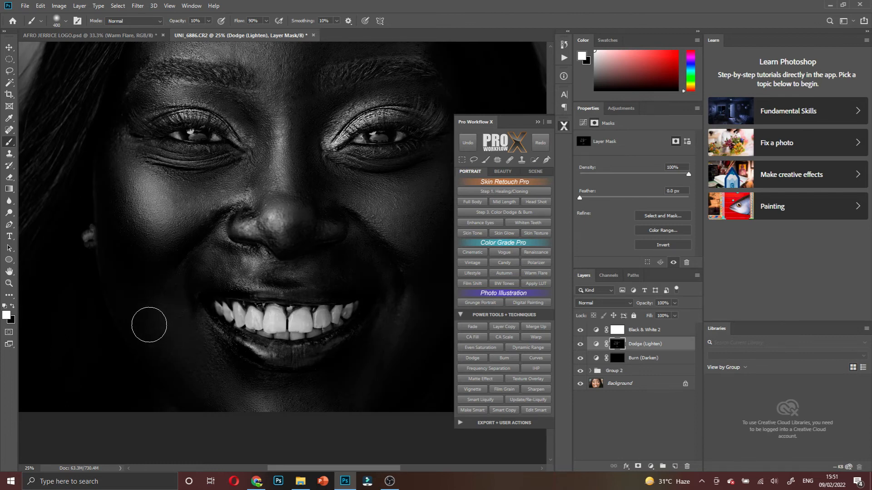
scroll(254, 373, down, 2)
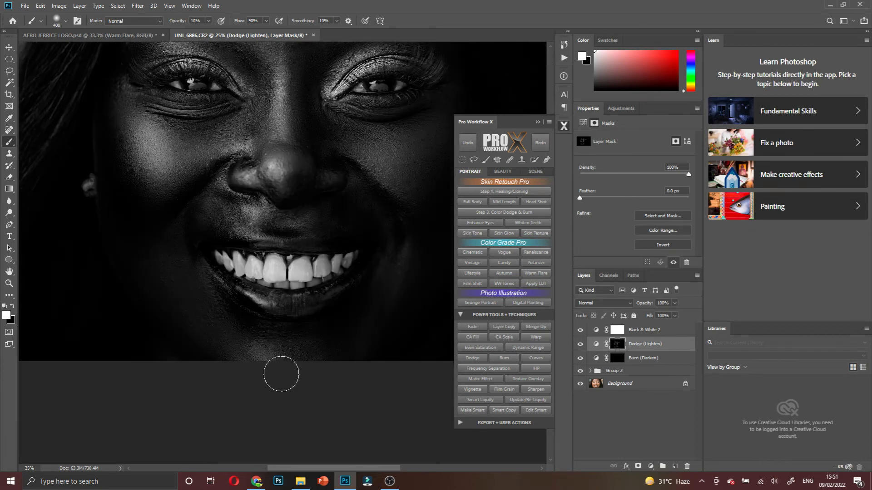
mouse_move(246, 337)
mouse_down()
mouse_move(272, 365)
mouse_move(301, 359)
mouse_move(278, 368)
mouse_move(260, 359)
mouse_up()
scroll(394, 263, up, 1)
key(bracketleft)
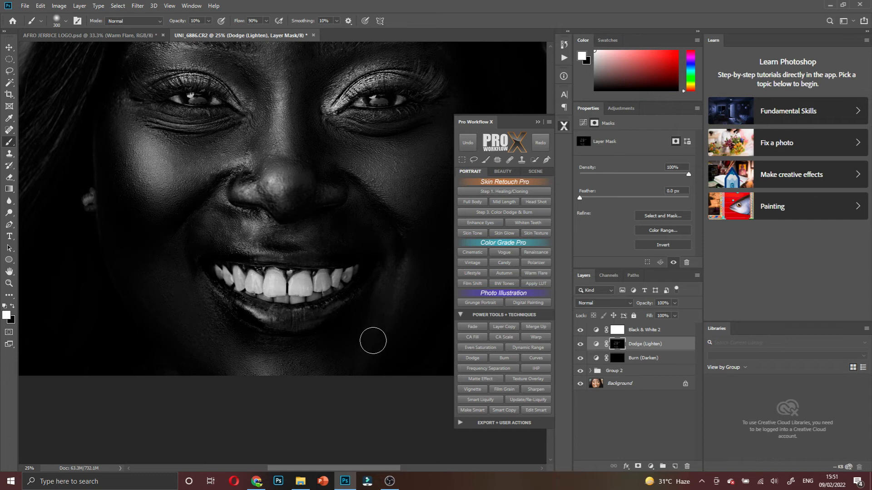
mouse_move(366, 245)
mouse_down()
mouse_move(324, 228)
mouse_move(298, 244)
mouse_move(303, 230)
mouse_move(286, 240)
mouse_move(285, 260)
mouse_move(259, 266)
mouse_move(298, 268)
mouse_move(248, 262)
mouse_move(296, 315)
mouse_move(257, 316)
mouse_up()
key(bracketleft)
scroll(399, 177, up, 3)
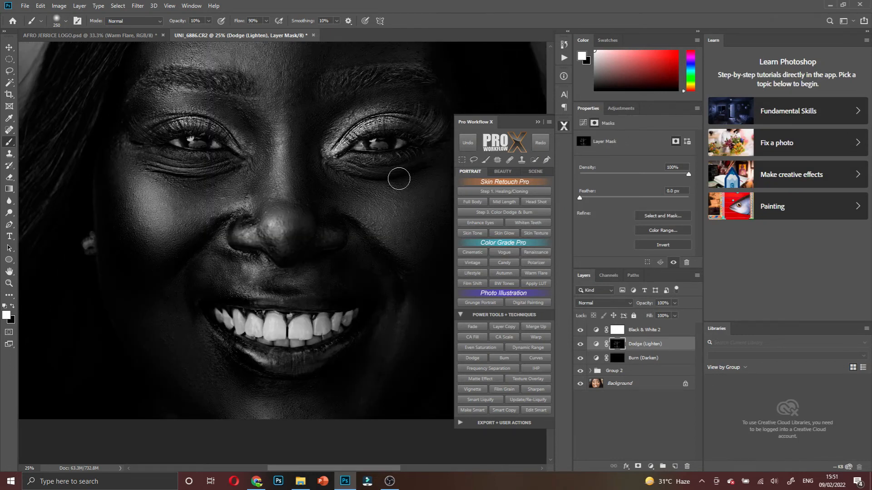
Lighten the shadowed cheek, brow and forehead areas opposite the earring on the Dodge mask with a brush of size 300
scroll(401, 170, down, 1)
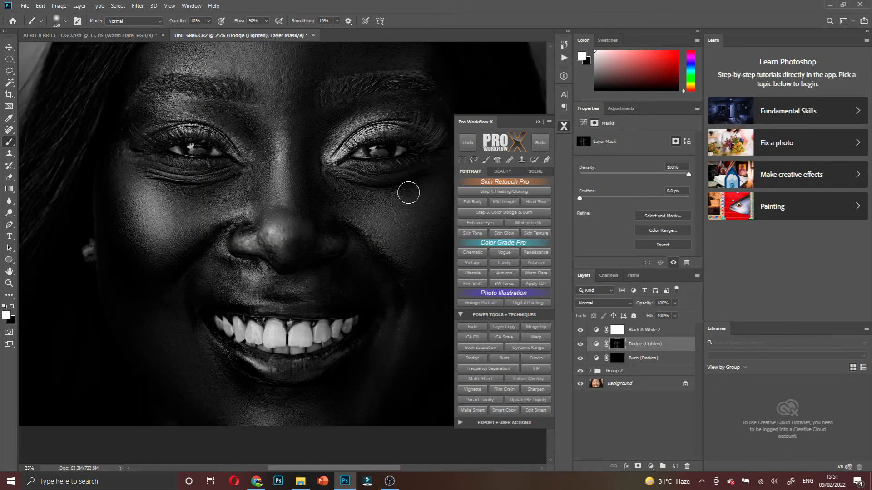
scroll(402, 178, right, 3)
key(bracketright)
key(bracketright)
key(bracketright)
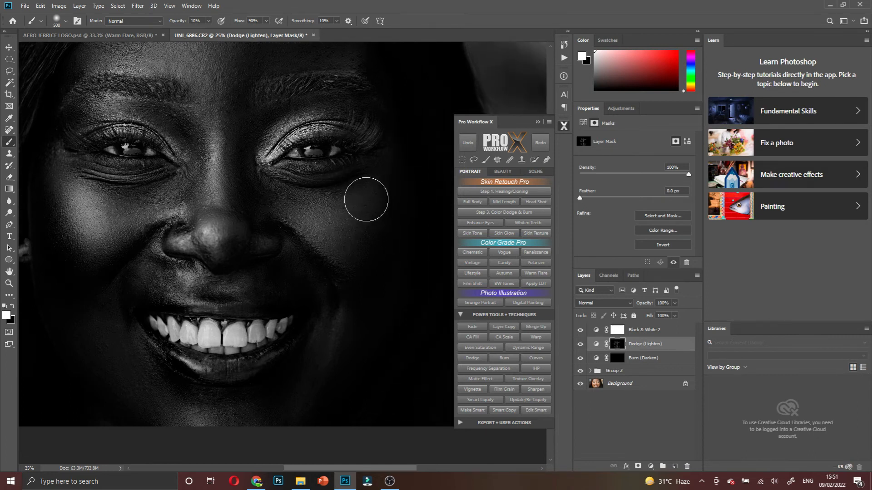
key(bracketleft)
key(bracketleft)
mouse_move(374, 195)
mouse_down()
mouse_move(329, 253)
mouse_move(341, 242)
mouse_move(340, 277)
mouse_move(333, 228)
mouse_move(315, 223)
mouse_move(338, 232)
mouse_move(307, 204)
mouse_move(366, 194)
mouse_move(383, 162)
mouse_move(367, 131)
mouse_move(299, 125)
mouse_up()
scroll(338, 92, up, 3)
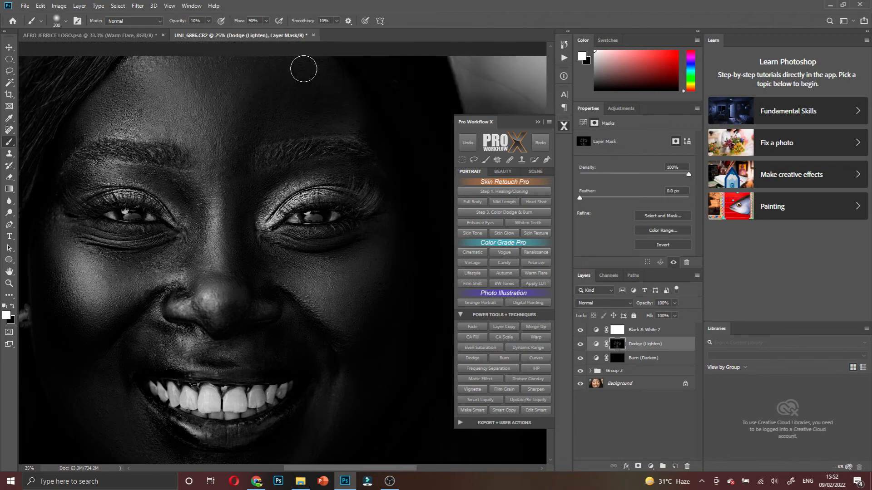
scroll(273, 73, up, 2)
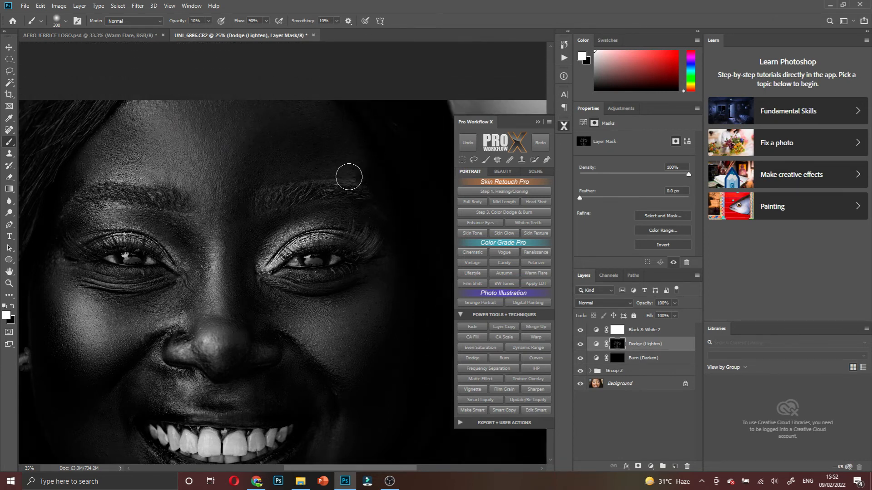
scroll(399, 199, down, 4)
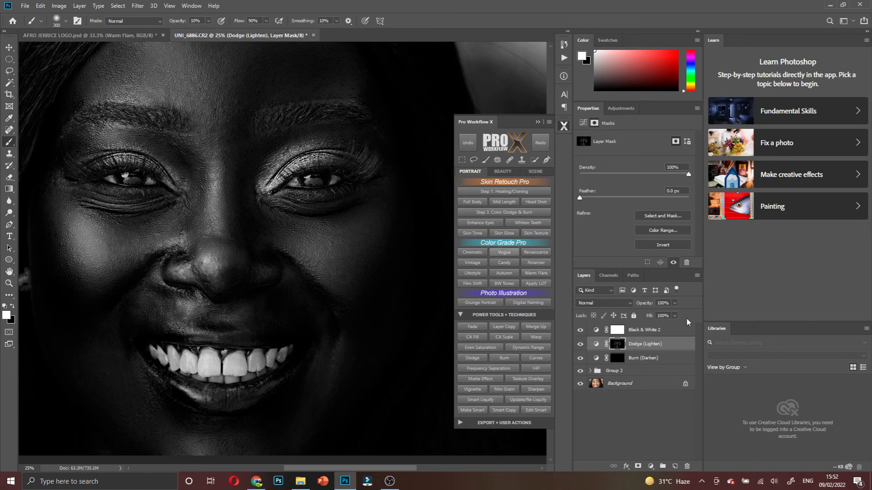
Darken uneven bright areas under both eyes, across the nose and along the outer cheek on the Burn (Darken) mask
click(615, 360)
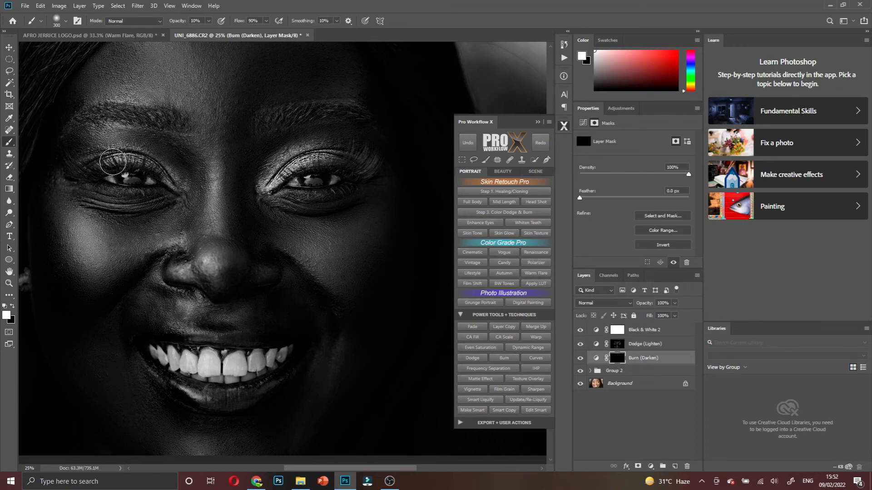
scroll(200, 241, up, 1)
mouse_move(187, 214)
mouse_down()
mouse_move(136, 249)
mouse_move(139, 227)
mouse_move(155, 250)
mouse_move(126, 257)
mouse_up()
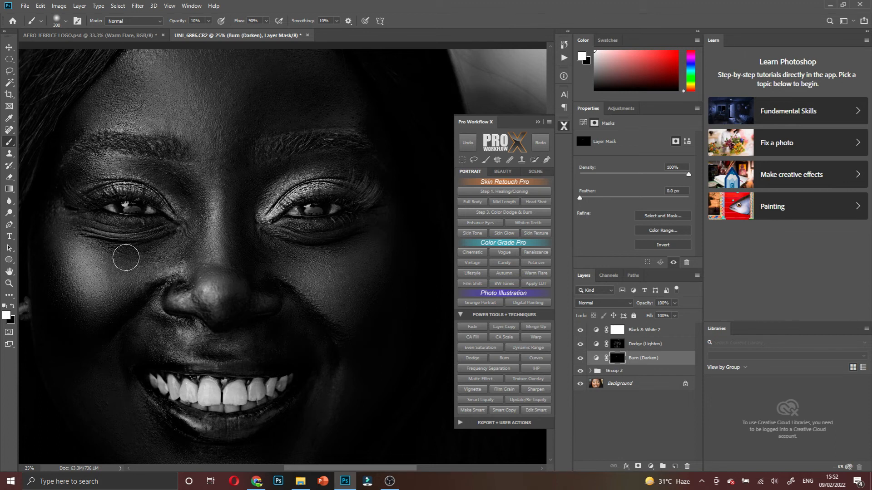
mouse_move(232, 276)
mouse_down()
mouse_move(265, 291)
mouse_move(286, 287)
mouse_up()
mouse_move(306, 238)
mouse_down()
mouse_move(289, 246)
mouse_move(276, 217)
mouse_move(349, 172)
mouse_move(370, 182)
mouse_up()
drag(54, 160, 35, 238)
Enlarge the brush to 400 and darken the skin around the chin and below the lips on the Burn mask
key(bracketright)
scroll(111, 315, down, 3)
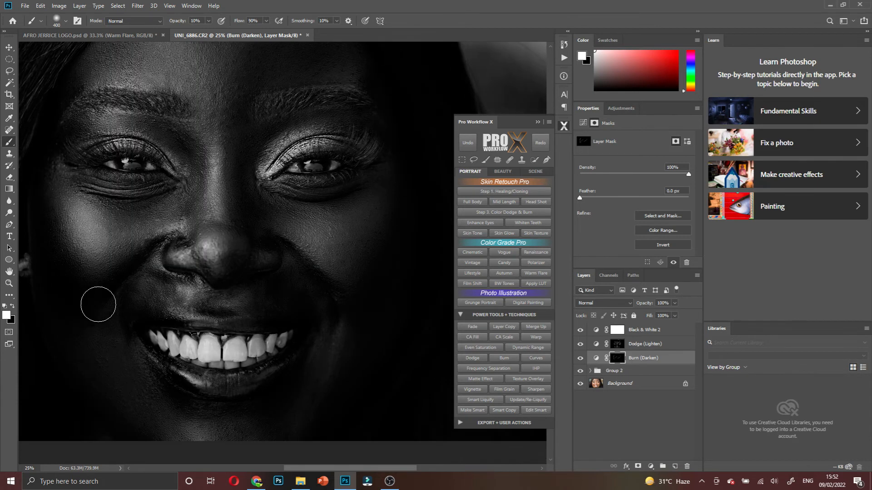
scroll(59, 295, down, 2)
scroll(68, 300, down, 2)
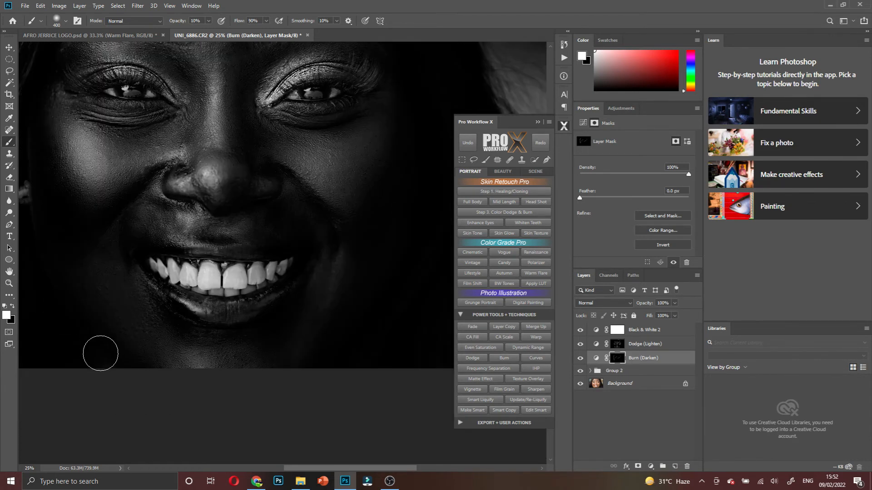
mouse_move(169, 320)
mouse_down()
mouse_move(170, 299)
mouse_move(157, 292)
mouse_move(254, 319)
mouse_move(264, 309)
mouse_move(265, 363)
mouse_move(287, 308)
mouse_up()
scroll(295, 241, up, 1)
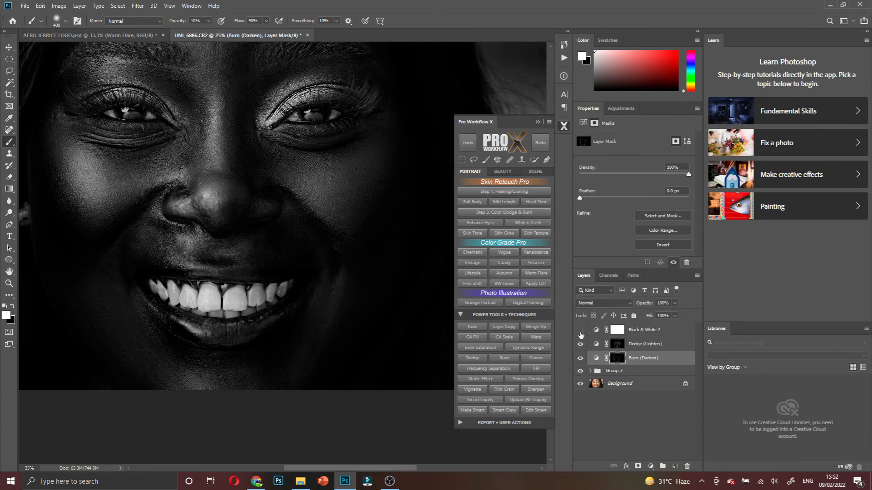
Hide the Black & White 2 layer and group it with the Dodge (Lighten) and Burn (Darken) layers
click(581, 332)
scroll(331, 243, up, 3)
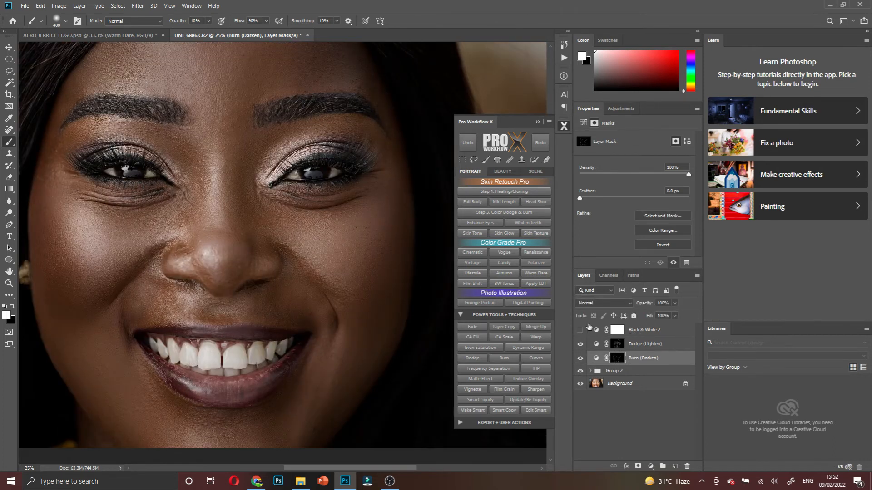
click(656, 332)
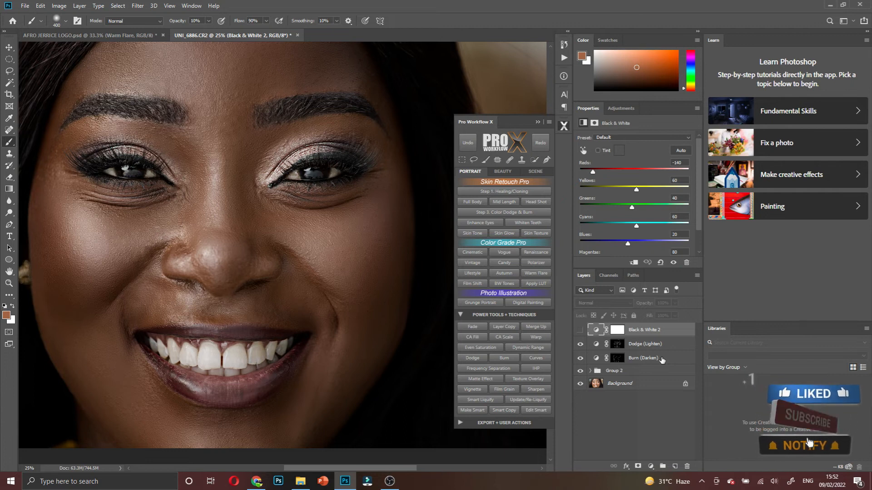
shift+click(662, 359)
key(ctrl+g)
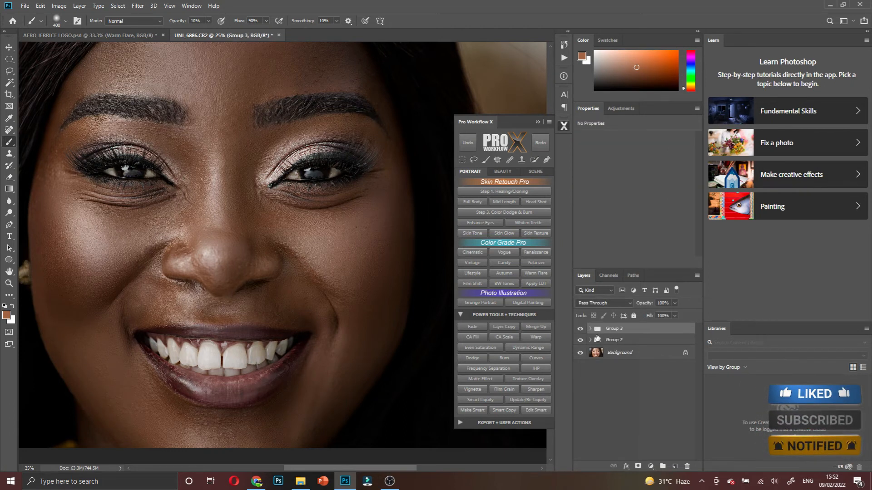
Expand Group 3 and compare the colour portrait with and without the dodge and burn work, up close and zoomed out
click(590, 328)
click(580, 328)
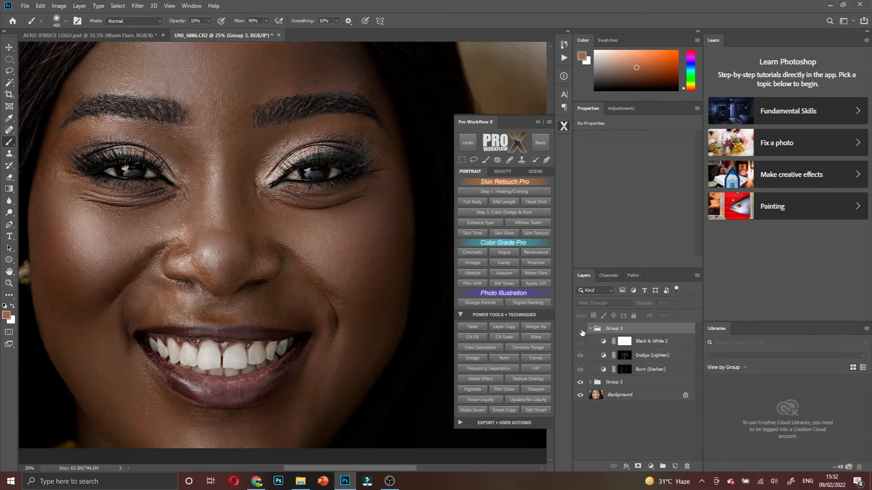
click(581, 329)
scroll(234, 235, up, 3)
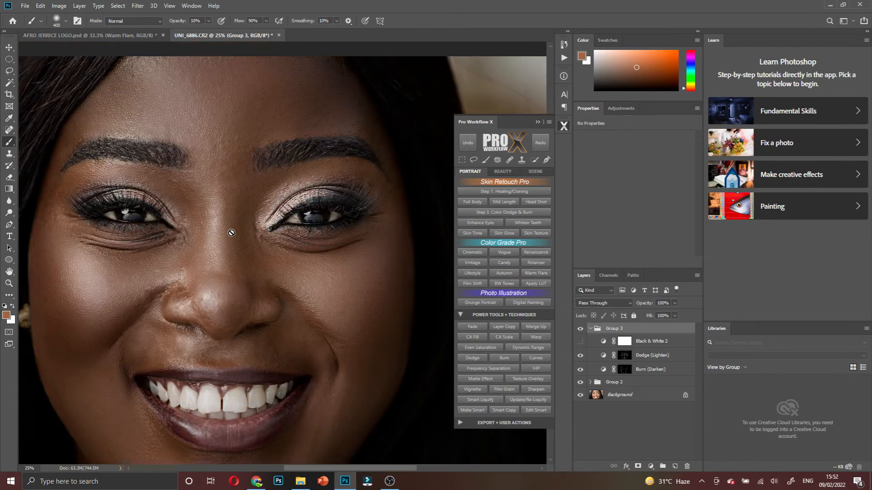
ctrl+click(249, 234)
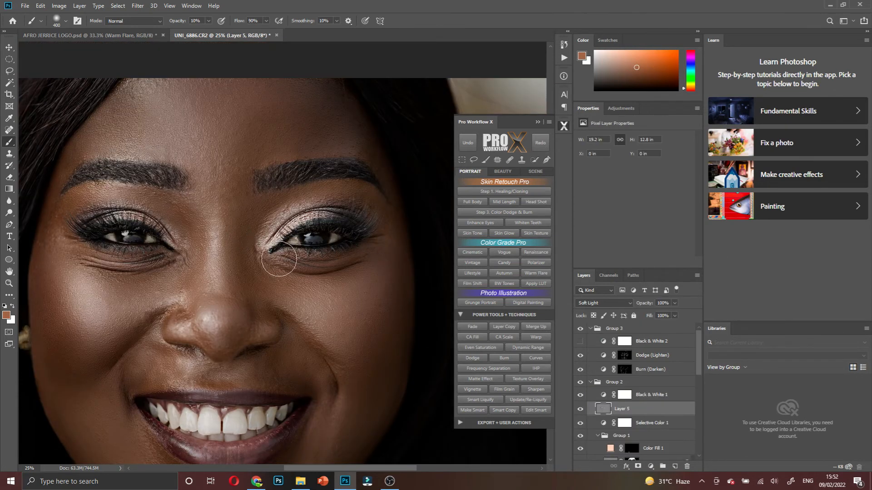
scroll(318, 229, down, 1)
scroll(239, 240, down, 1)
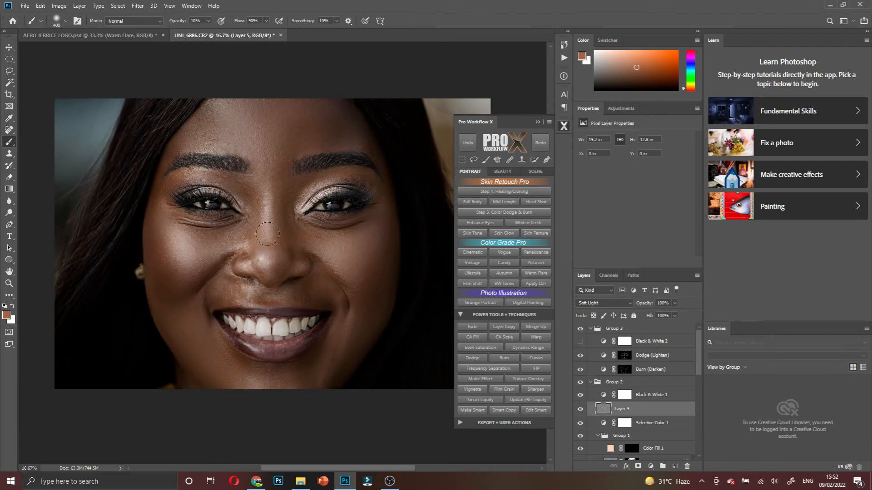
scroll(281, 255, up, 1)
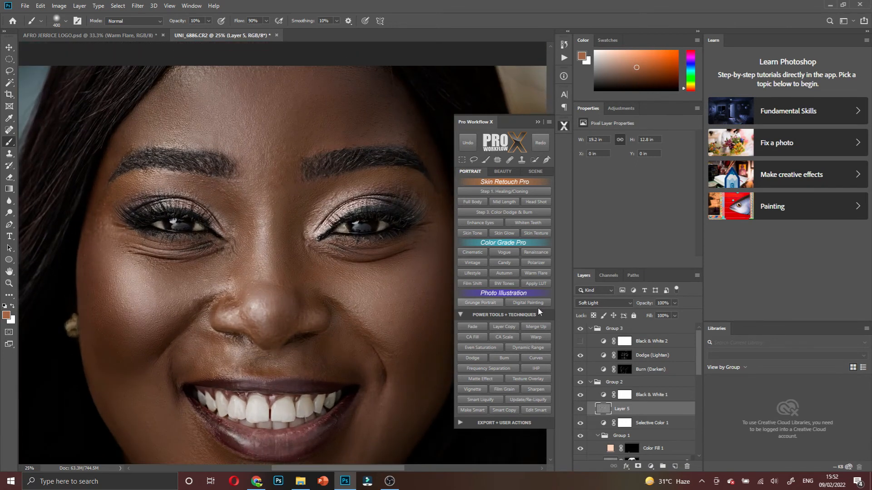
Switch the Black & White 2 layer on and off repeatedly to compare skin tones, leaving it visible along with the whole group
click(581, 341)
click(581, 341)
click(581, 341)
click(581, 341)
click(581, 342)
click(581, 342)
click(578, 331)
click(580, 342)
click(581, 354)
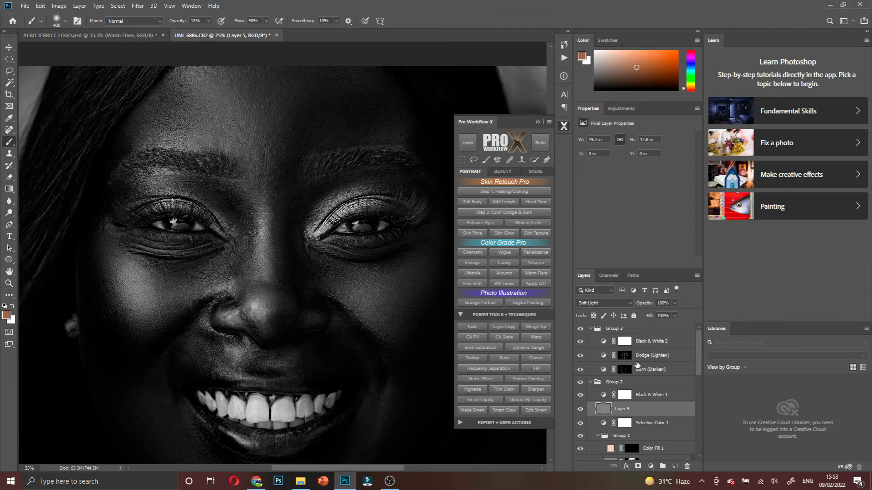
Check the Dodge layer's mask and curve, and refine the lower face's dark tones on the Burn (Darken) mask with a brush of size 200
click(624, 356)
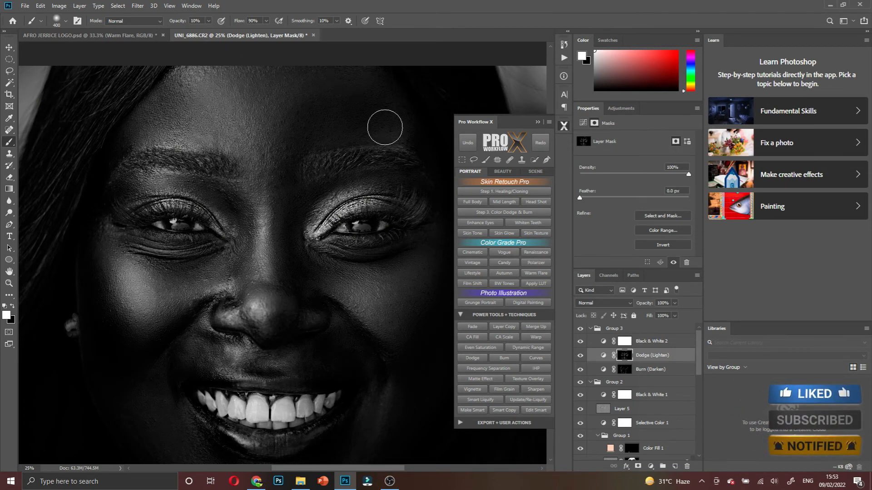
click(603, 356)
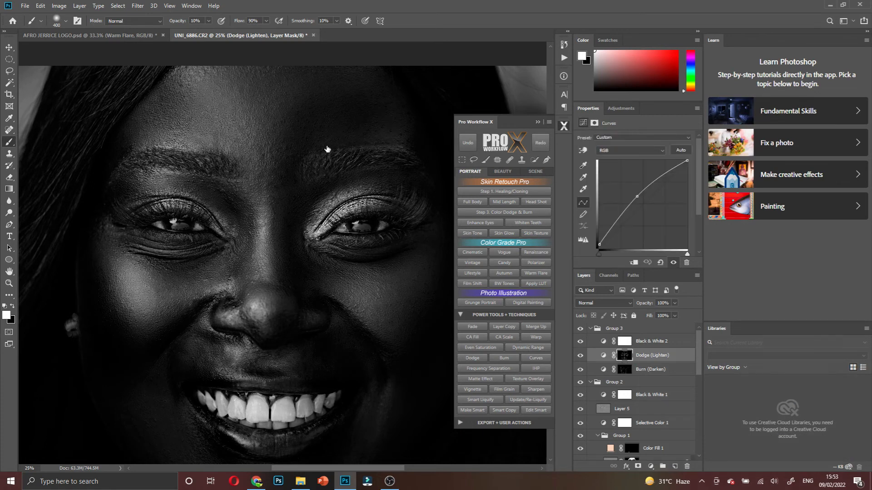
click(623, 370)
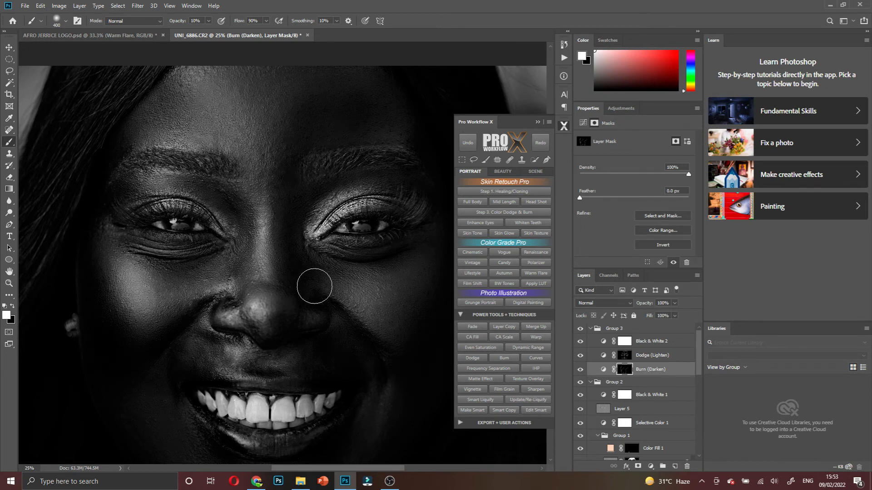
key(bracketleft)
key(bracketleft)
key(bracketleft)
scroll(219, 431, down, 1)
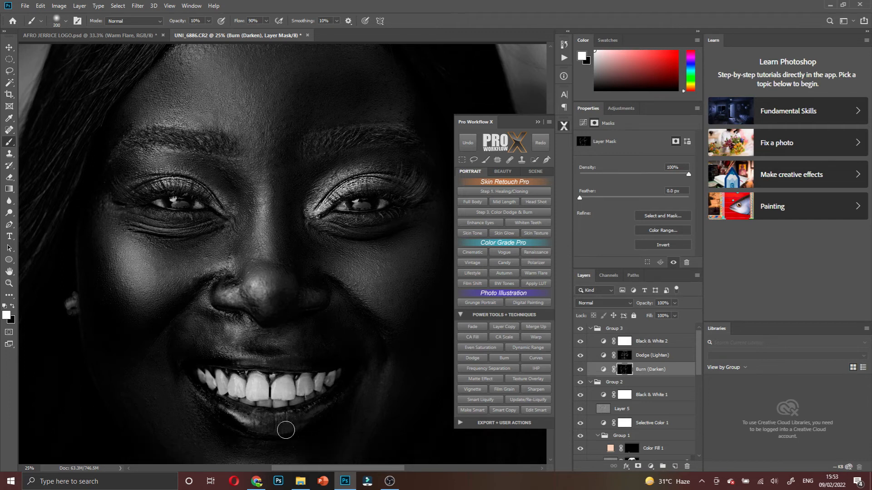
scroll(309, 423, down, 1)
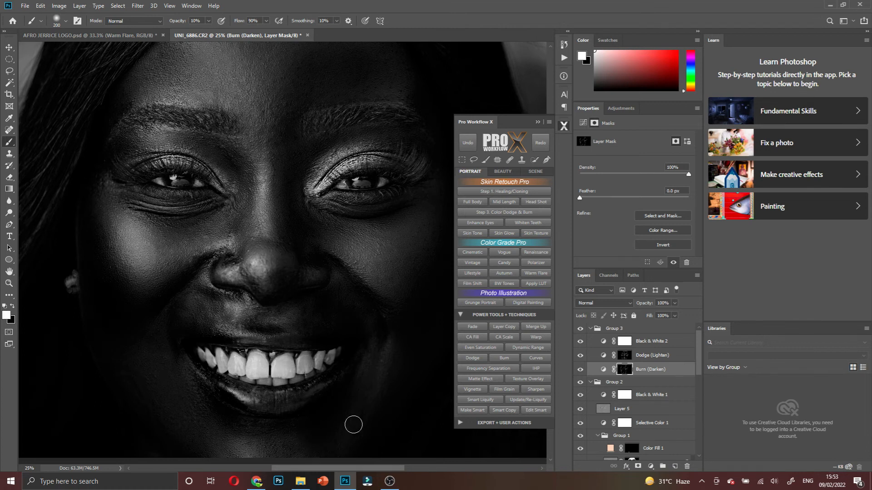
scroll(352, 422, down, 1)
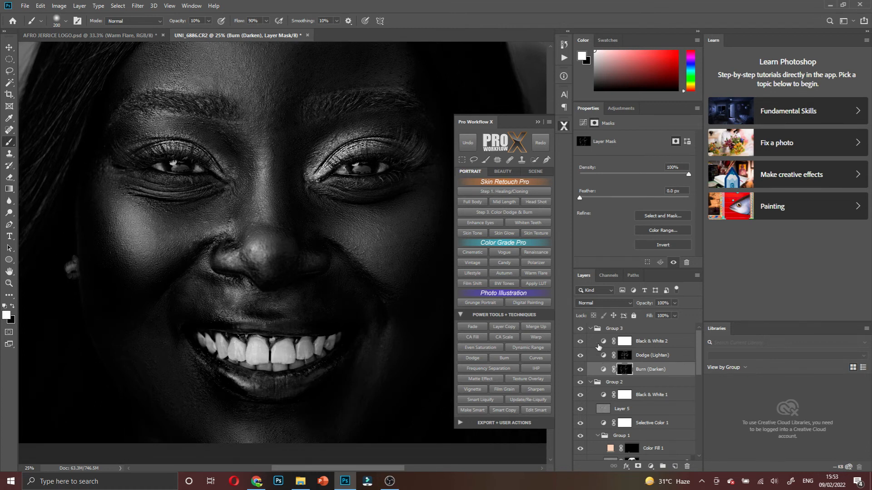
Hide the Black & White 2 layer, collapse the Pro Workflow X panel and review the whole portrait in colour
click(580, 341)
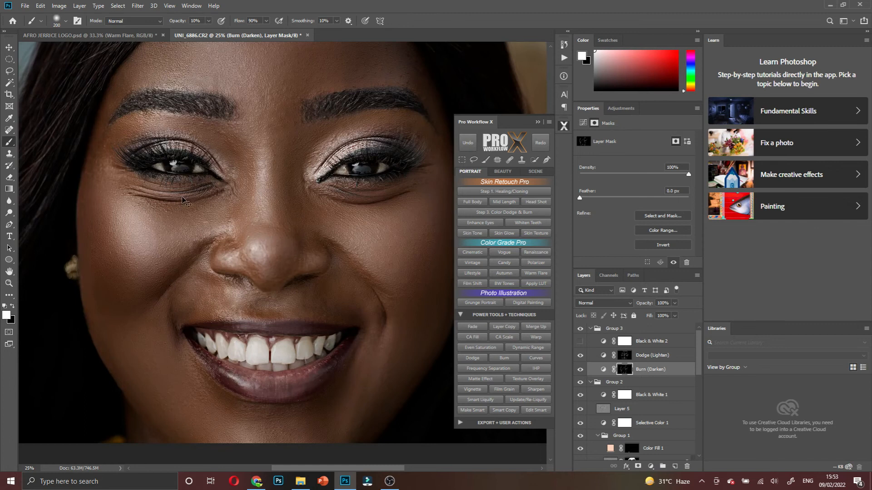
key(ctrl+minus)
scroll(267, 161, right, 5)
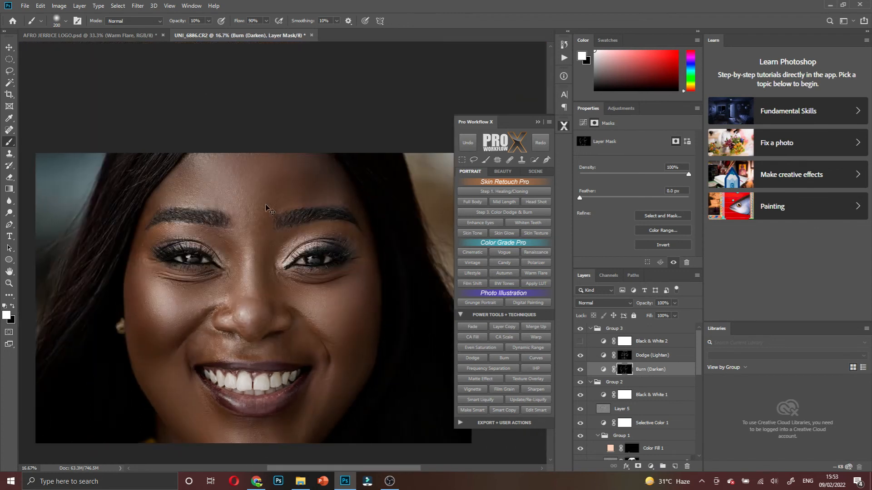
scroll(269, 210, down, 6)
scroll(343, 216, left, 2)
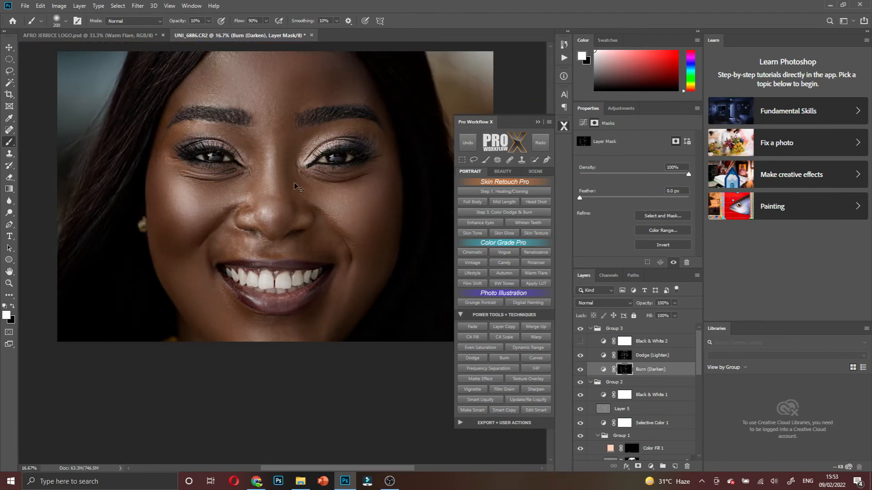
click(538, 122)
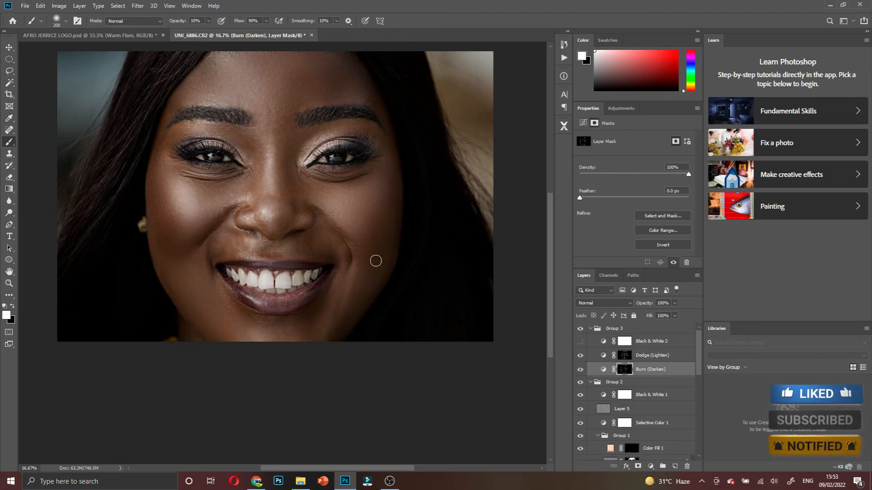
scroll(369, 259, up, 3)
key(ctrl+minus)
scroll(307, 258, down, 3)
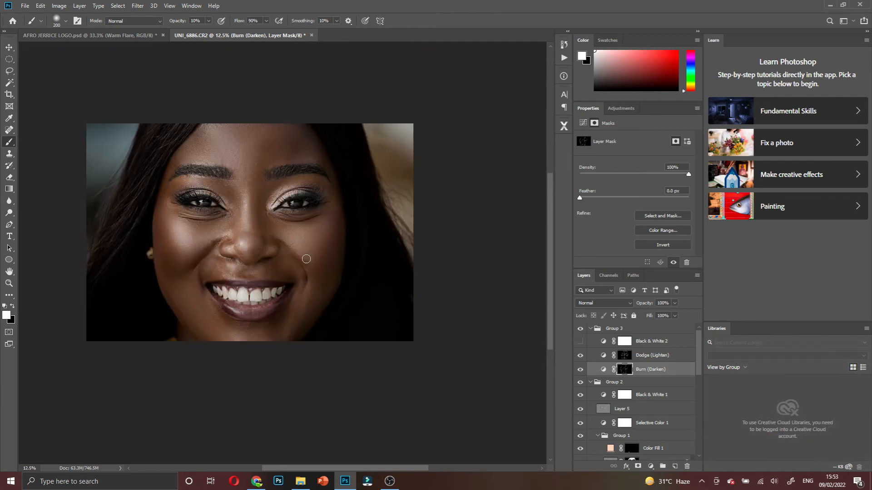
scroll(183, 252, left, 2)
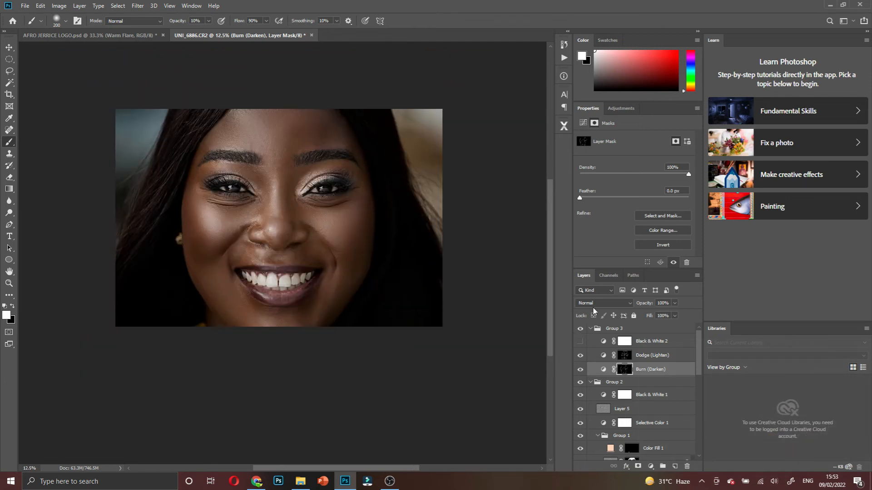
Collapse Group 3 and run the Enhance Eyes action to add the eye-enhancement layers above it
click(623, 327)
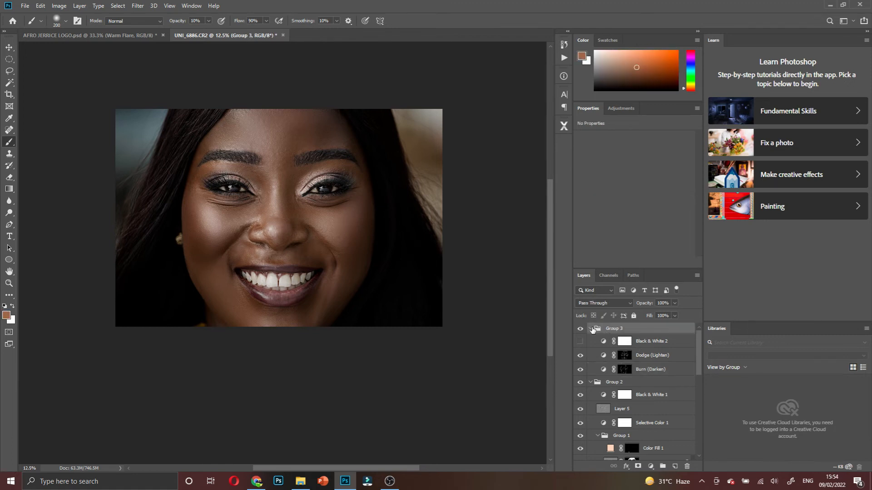
click(591, 329)
click(564, 126)
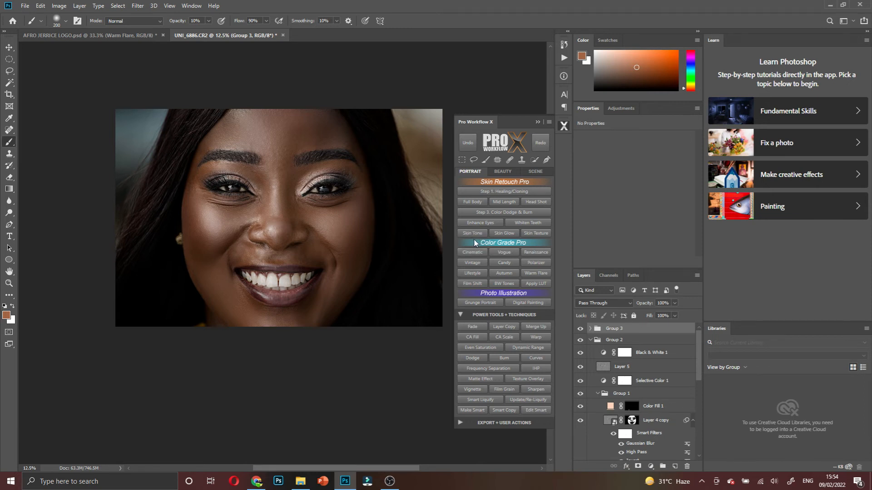
click(502, 222)
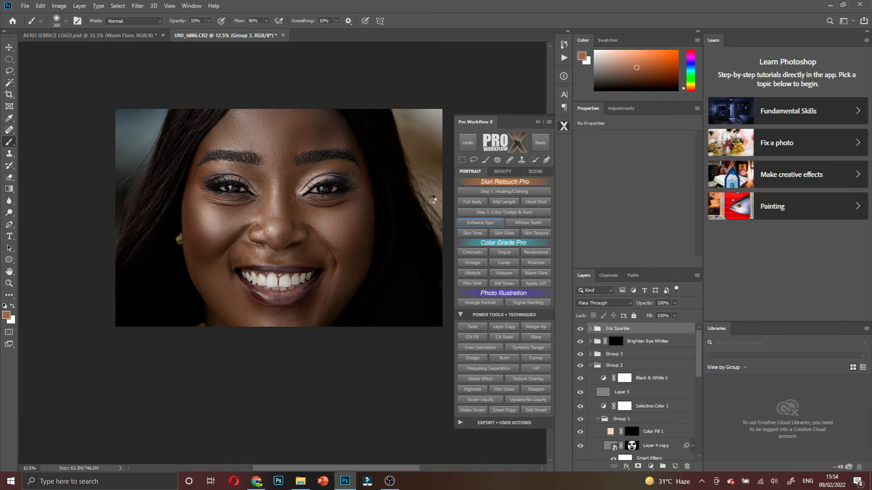
click(486, 214)
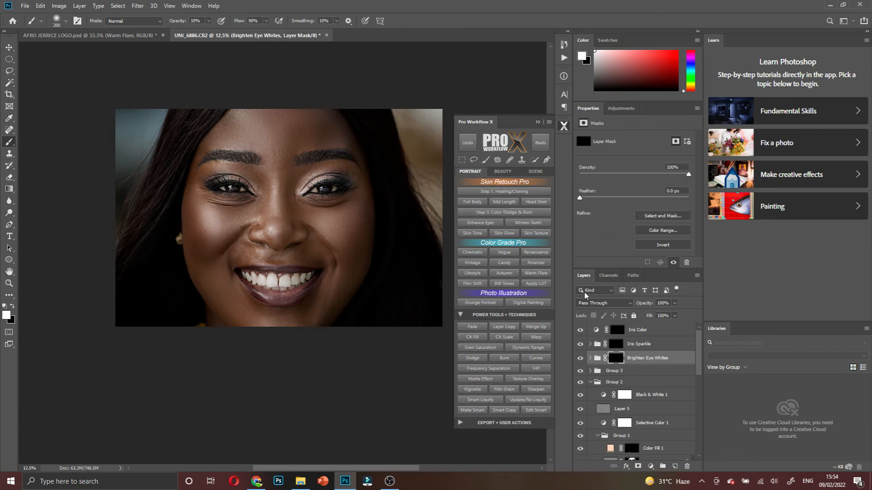
With a size 70 brush at 100% opacity, paint white on the Brighten Eye Whites mask over the eye on the portrait's left side
drag(194, 174, 243, 209)
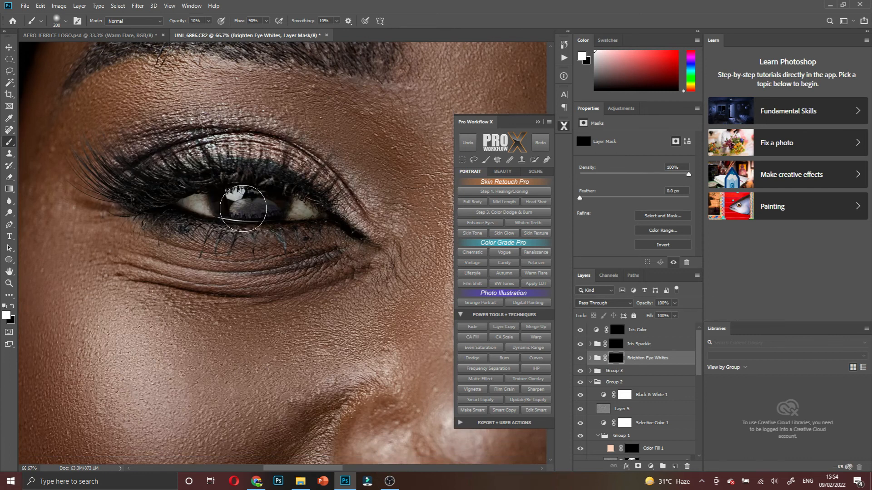
key(bracketleft)
key(bracketleft)
key(bracketleft)
key(bracketleft)
key(bracketleft)
key(bracketleft)
key(bracketleft)
key(0)
drag(190, 203, 273, 201)
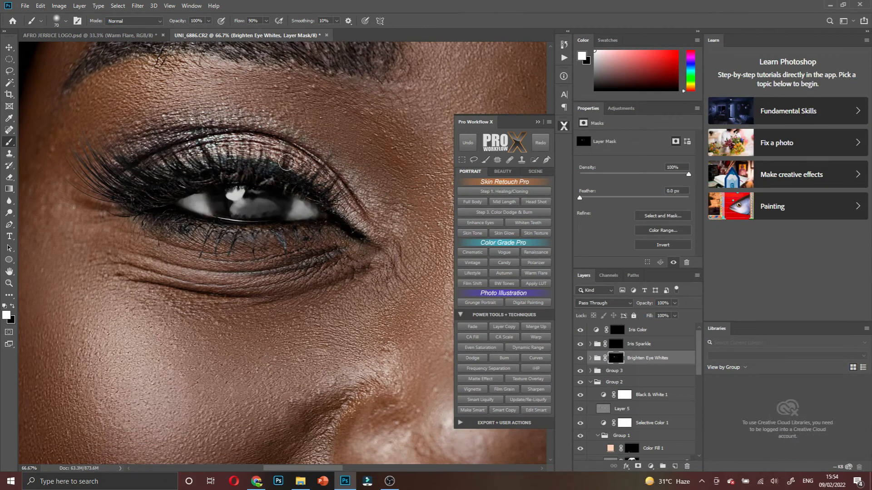
Paint the Brighten Eye Whites mask over the eye on the portrait's right side
scroll(318, 173, right, 10)
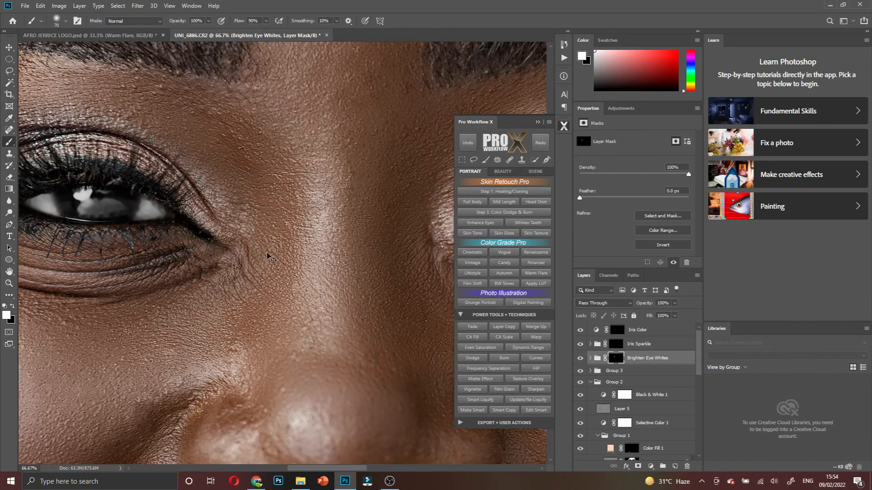
scroll(295, 252, right, 4)
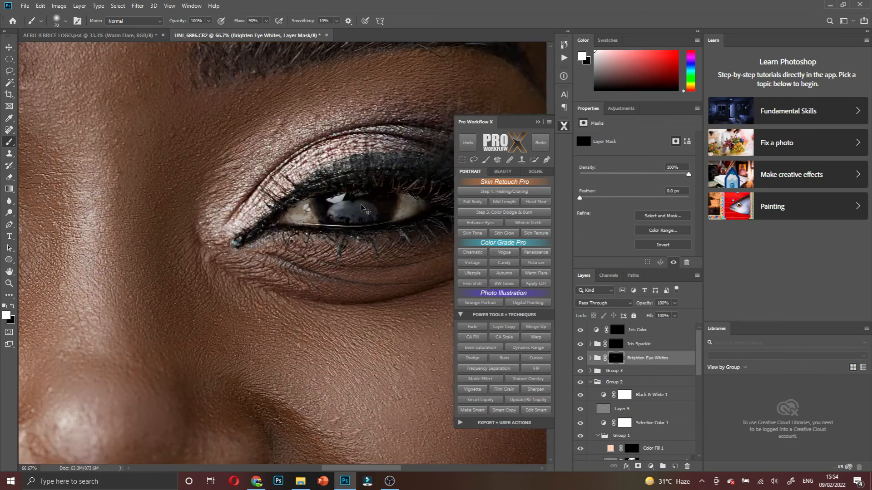
mouse_move(300, 214)
mouse_down()
mouse_move(408, 208)
mouse_move(398, 212)
mouse_up()
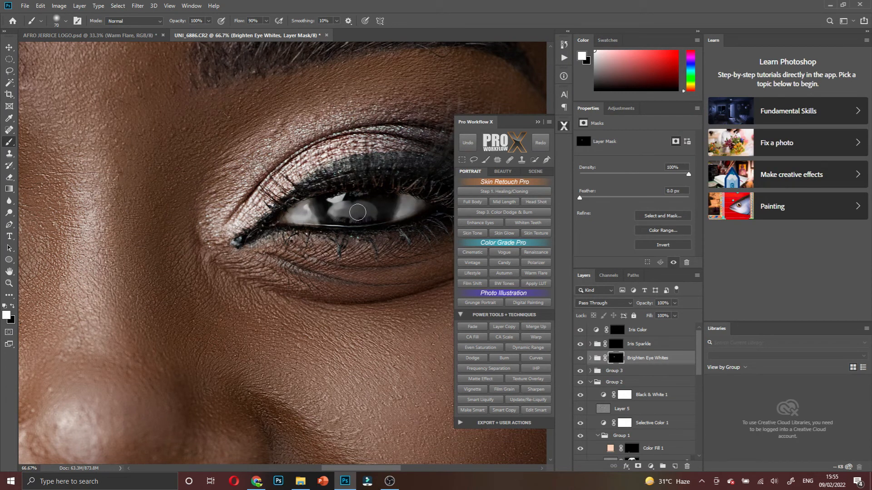
Paint the right-side eye's iris white on the Iris Sparkle mask and on the Iris Color mask
click(612, 345)
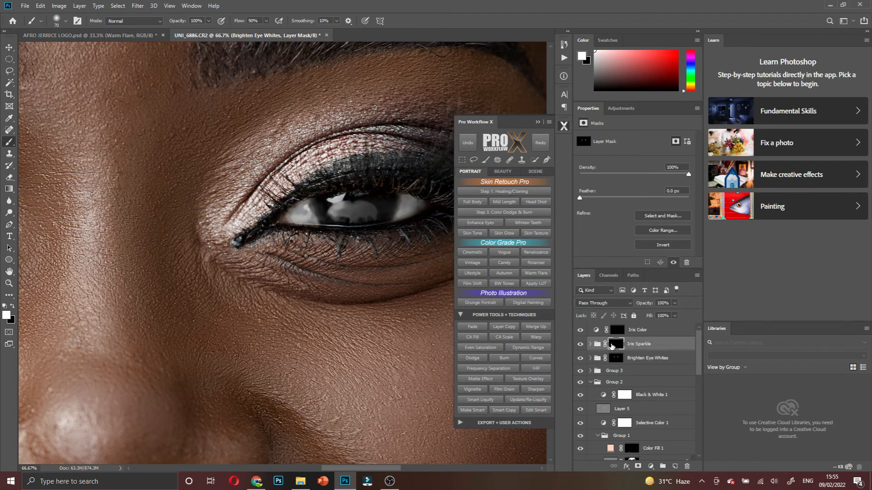
drag(351, 205, 384, 210)
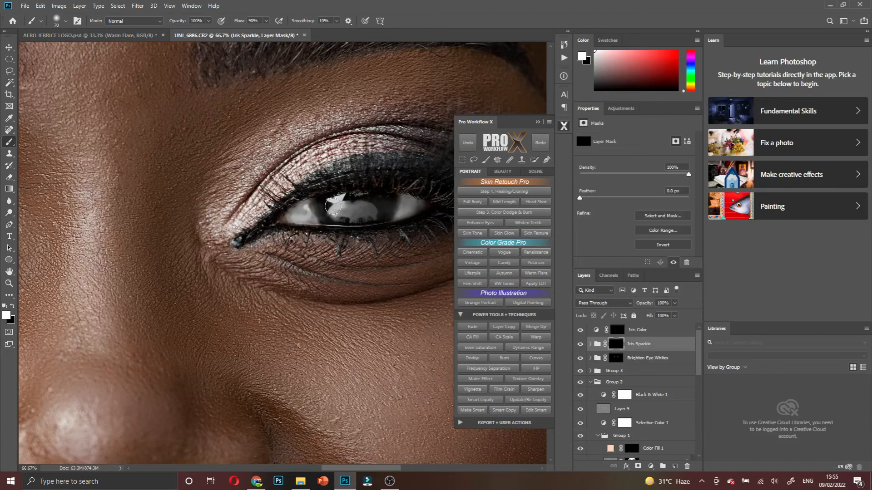
key(alt+bracketright)
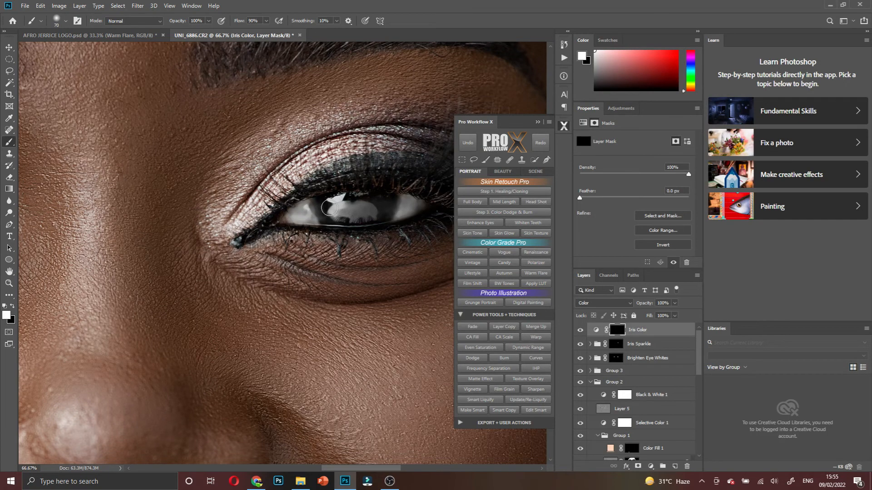
drag(329, 208, 333, 211)
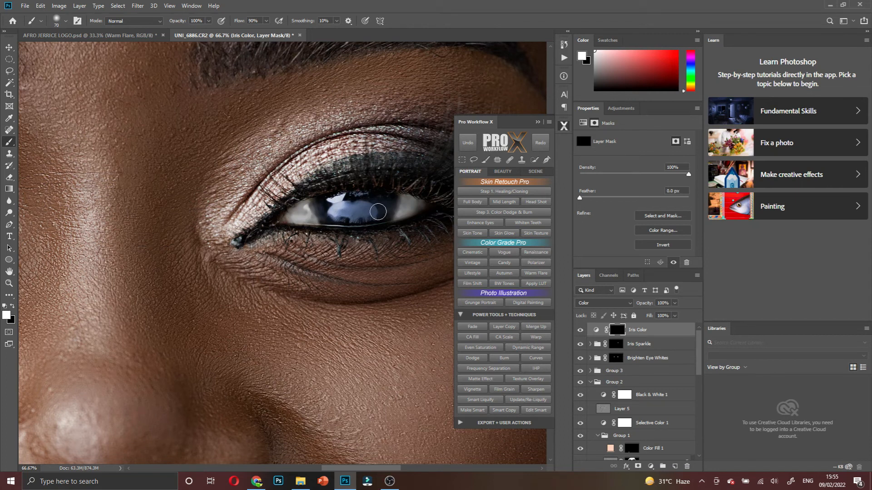
Paint the left-side eye's iris on the Iris Sparkle and Iris Color masks to match the other eye
scroll(378, 211, left, 5)
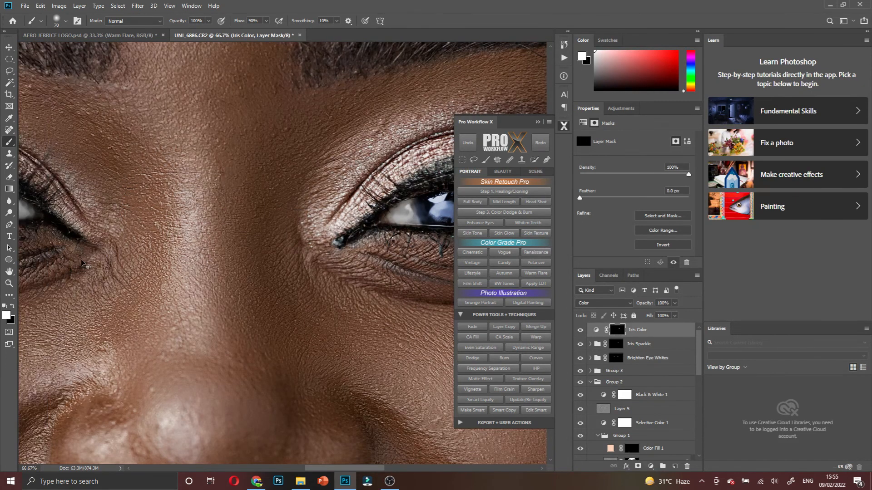
scroll(84, 265, left, 12)
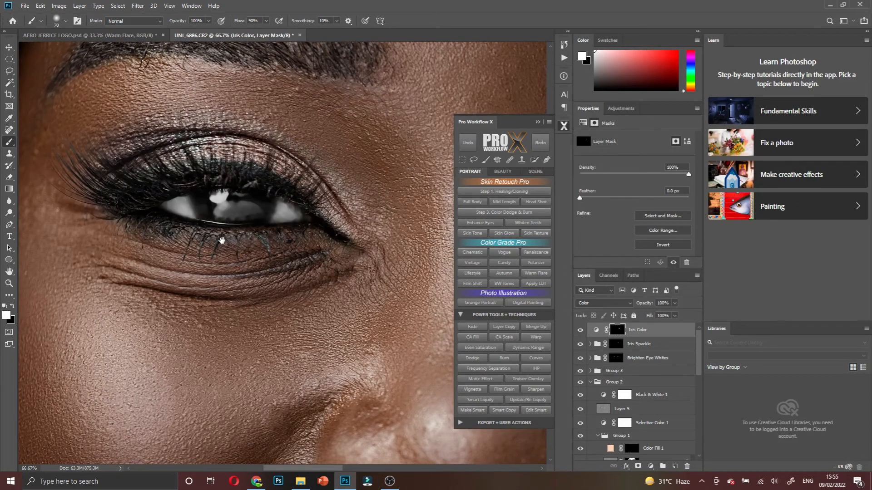
scroll(221, 240, left, 2)
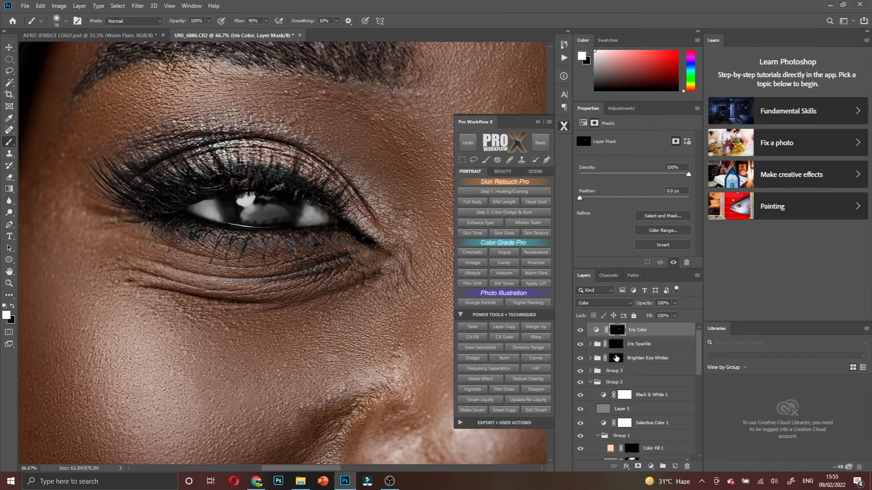
click(616, 344)
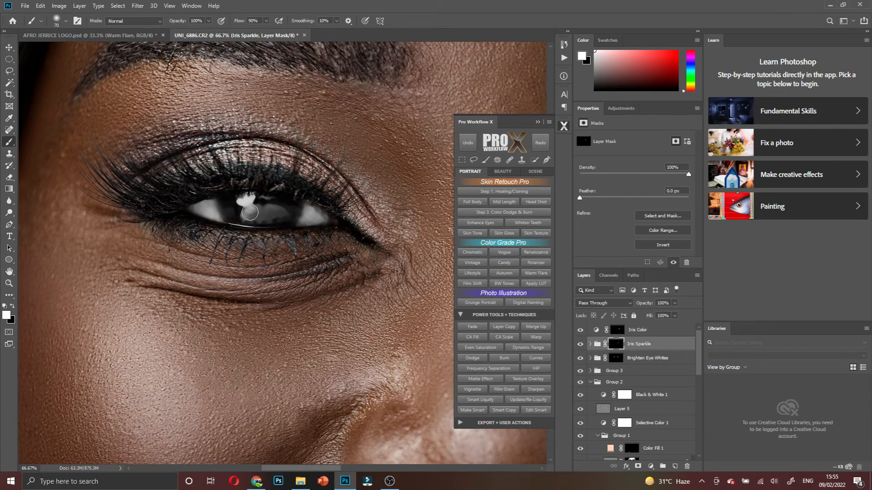
drag(250, 212, 288, 209)
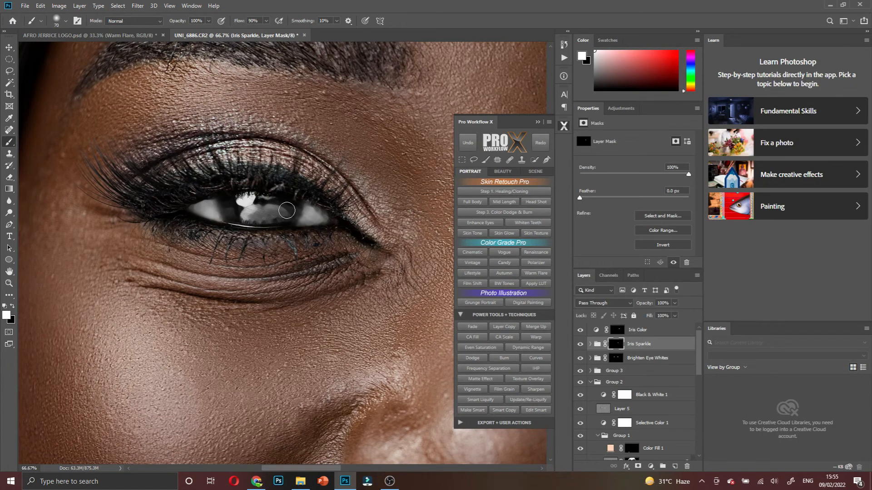
click(614, 331)
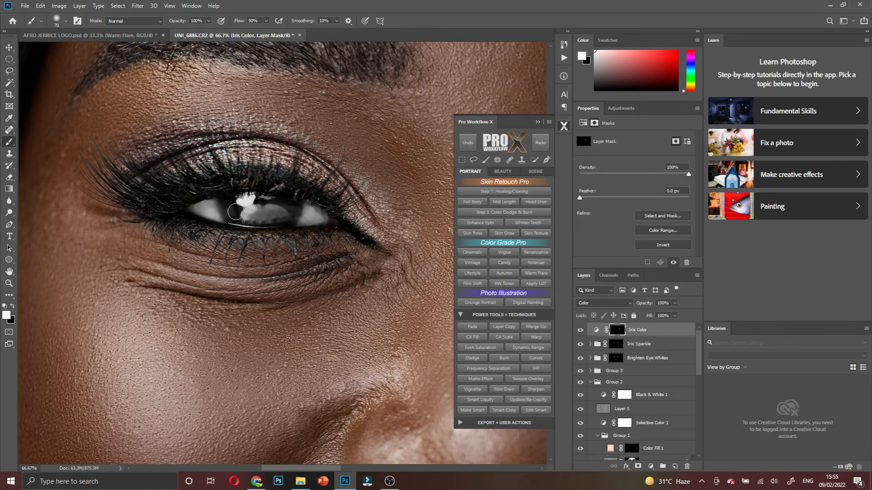
mouse_move(273, 214)
mouse_down()
mouse_move(268, 201)
mouse_move(279, 201)
mouse_move(232, 195)
mouse_move(270, 196)
mouse_up()
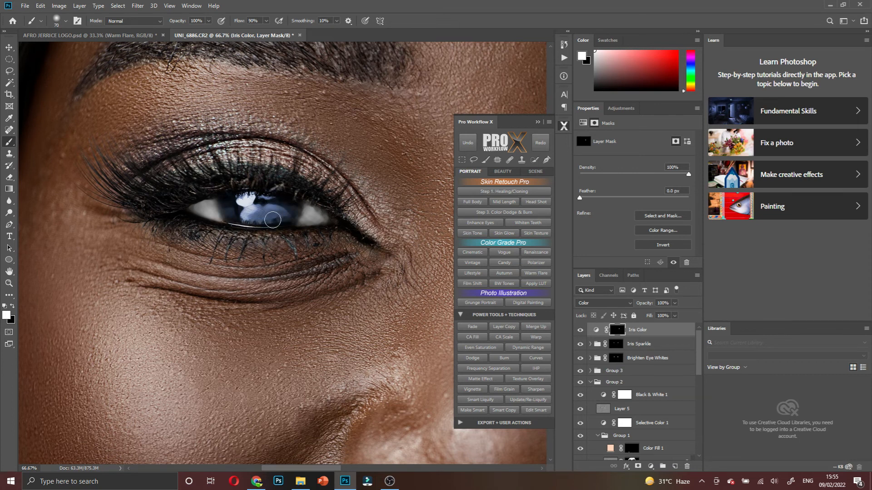
Adjust the Iris Color layer to hue 234, saturation 18 and lightness -27 while viewing the whole face
alt+click(255, 231)
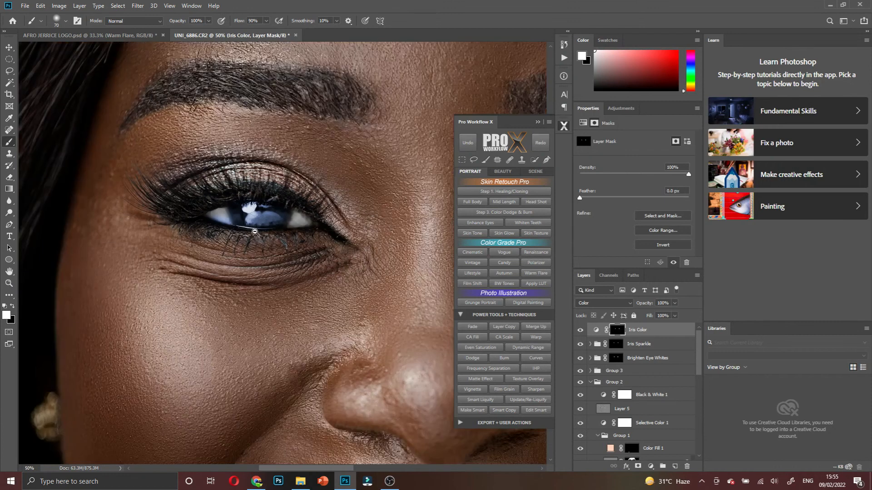
alt+click(255, 231)
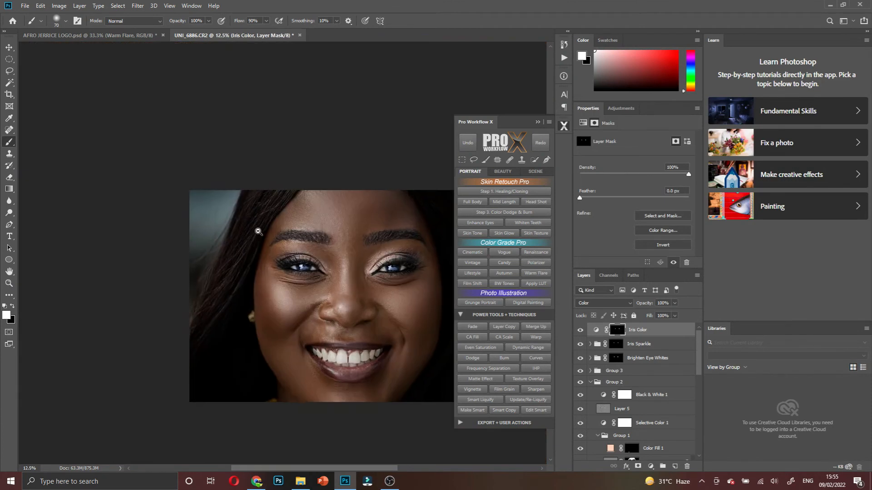
alt+click(258, 232)
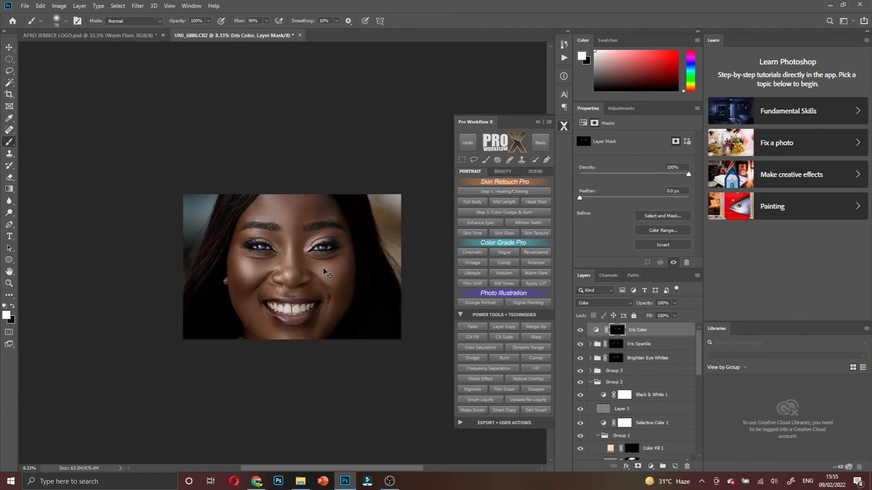
scroll(323, 271, down, 2)
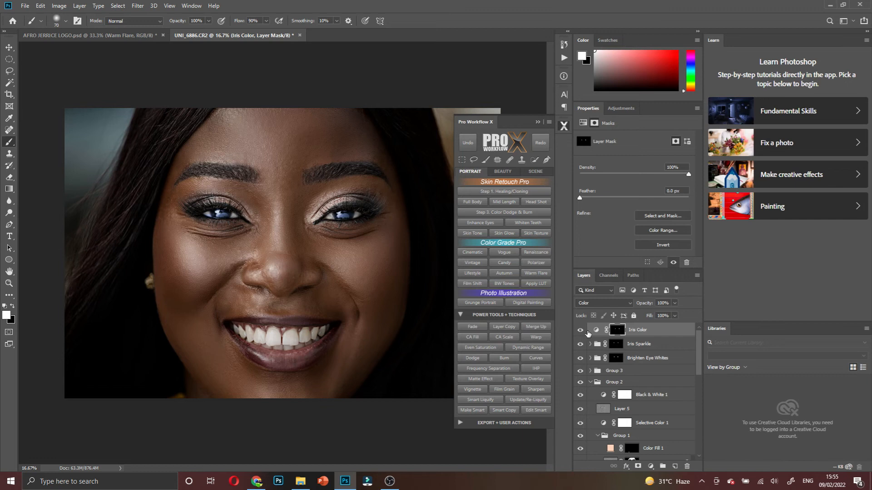
click(596, 330)
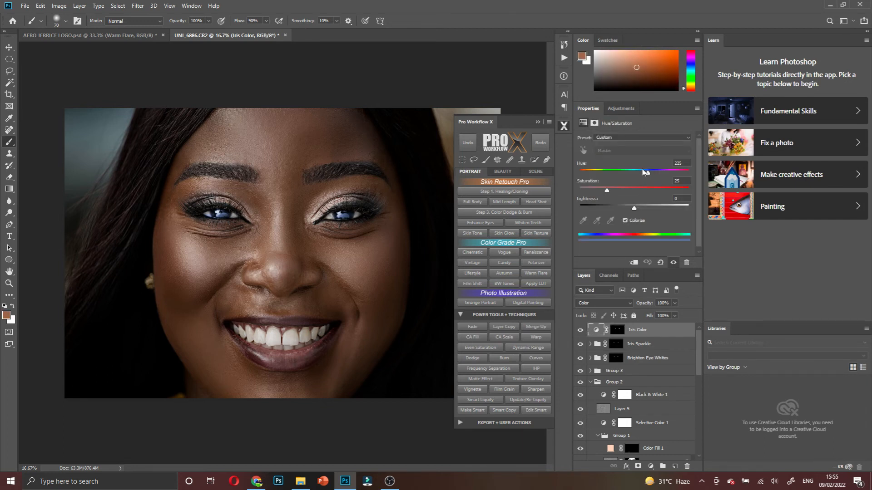
mouse_move(647, 177)
mouse_down()
mouse_move(588, 183)
mouse_move(703, 170)
mouse_move(652, 181)
mouse_up()
drag(606, 190, 620, 209)
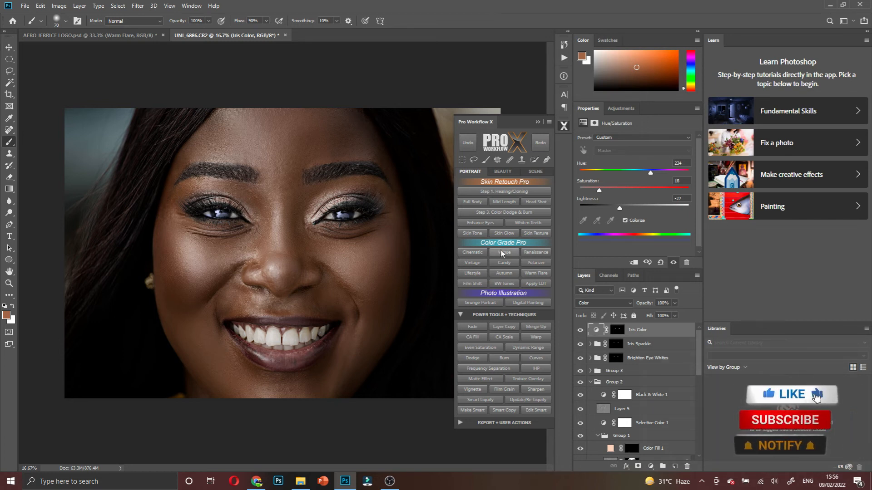
Run the Whiten Teeth action and paint its layer mask white over all the teeth
click(528, 223)
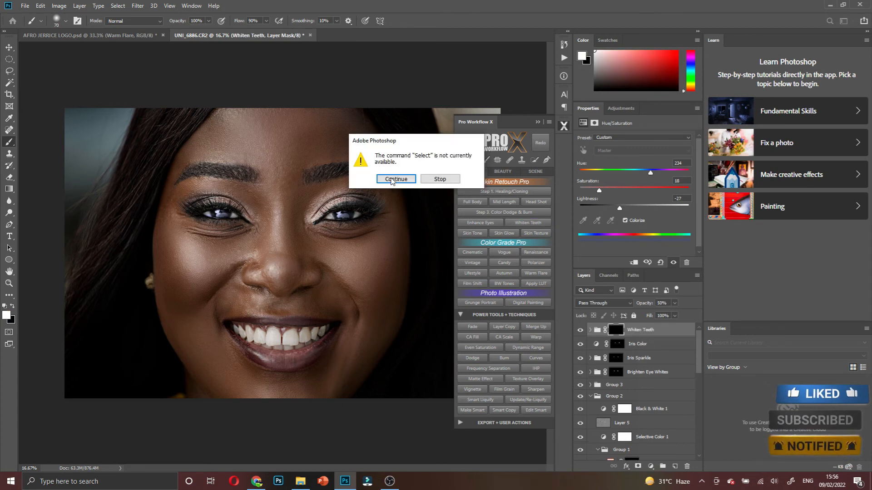
click(392, 179)
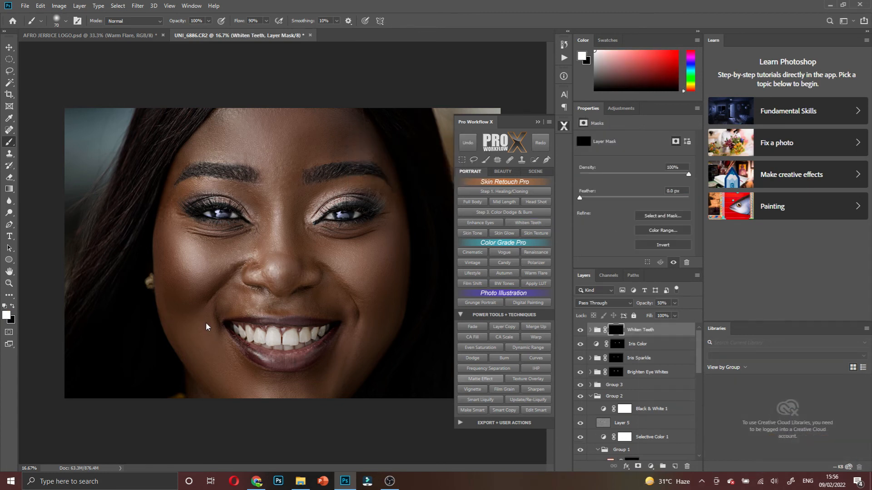
key(ctrl+plus)
drag(286, 336, 287, 253)
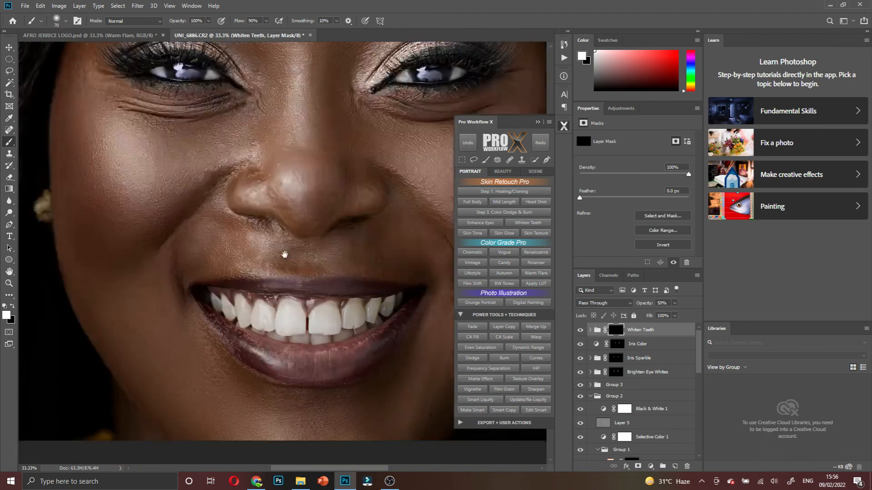
key(ctrl+plus)
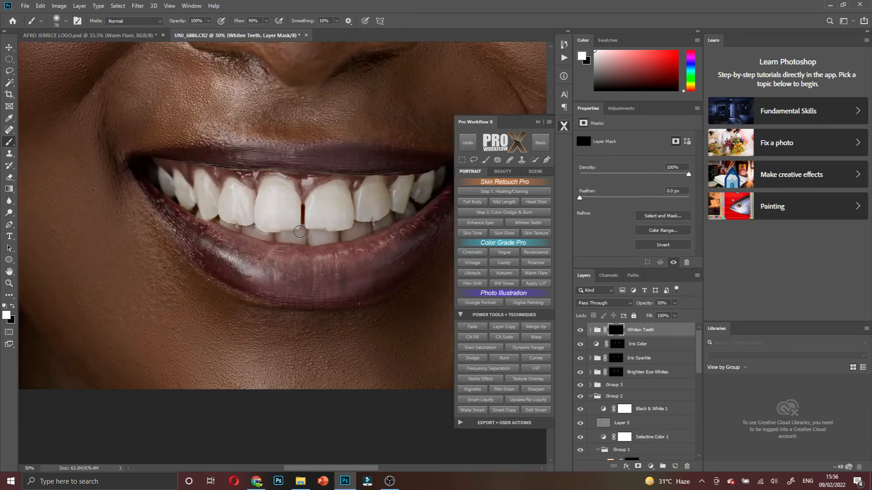
key(ctrl+plus)
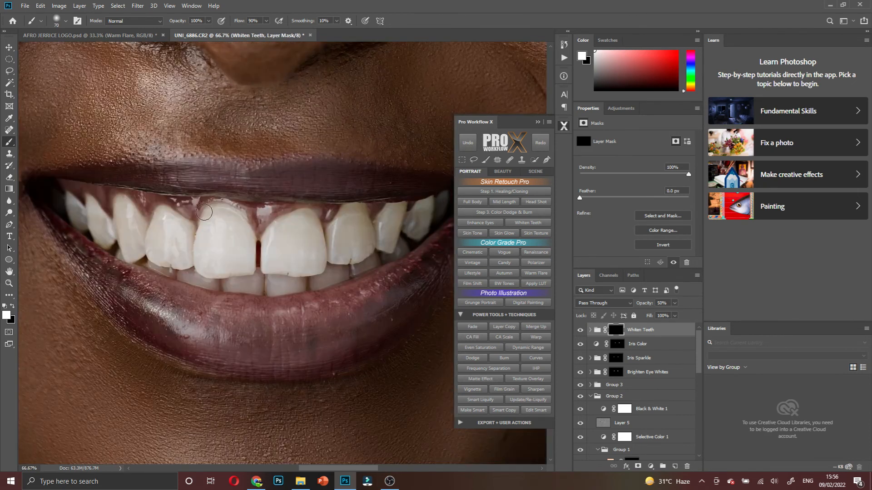
scroll(201, 252, up, 1)
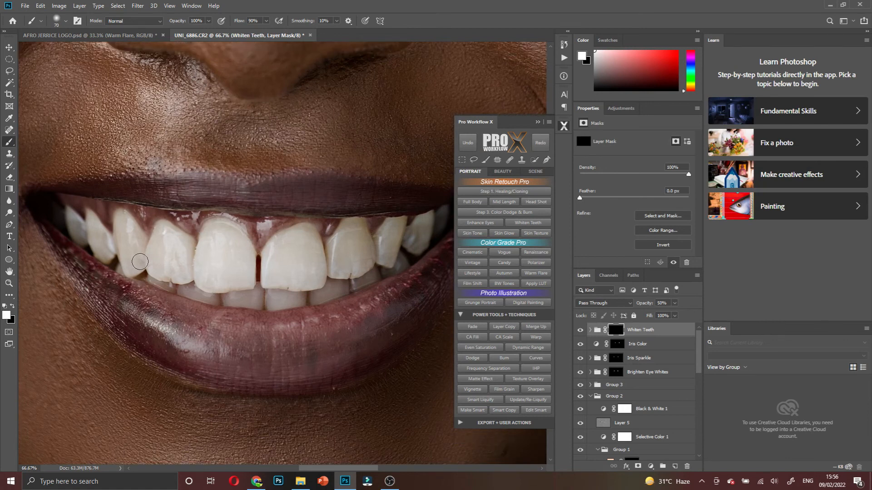
scroll(285, 302, up, 1)
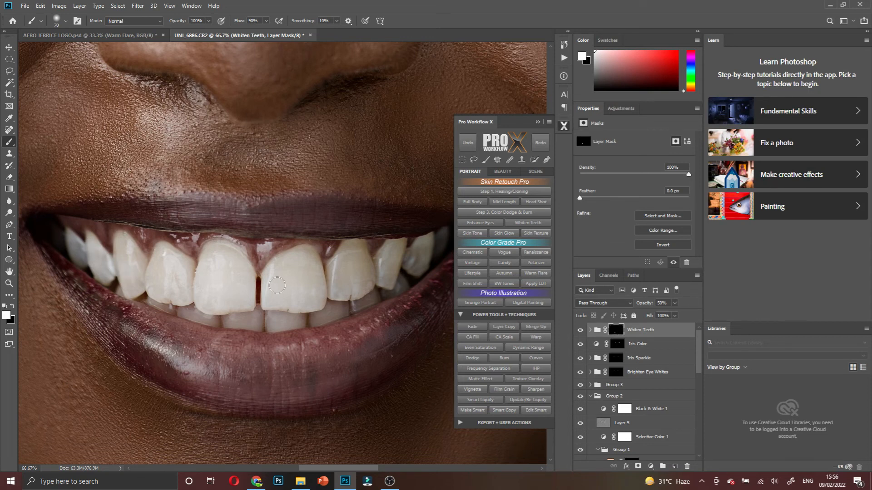
mouse_move(164, 271)
mouse_down()
mouse_move(170, 292)
mouse_move(164, 285)
mouse_up()
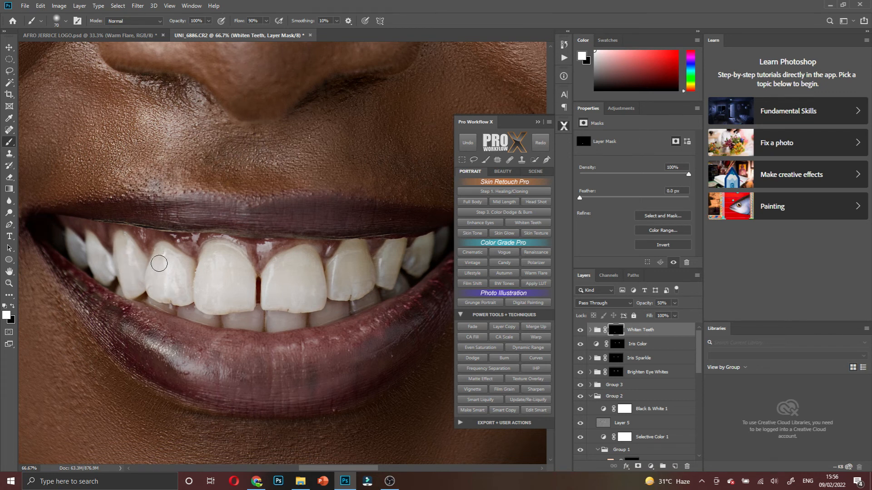
mouse_move(205, 281)
mouse_down()
mouse_move(220, 300)
mouse_move(232, 294)
mouse_move(291, 314)
mouse_move(372, 280)
mouse_move(352, 261)
mouse_move(382, 272)
mouse_move(400, 260)
mouse_up()
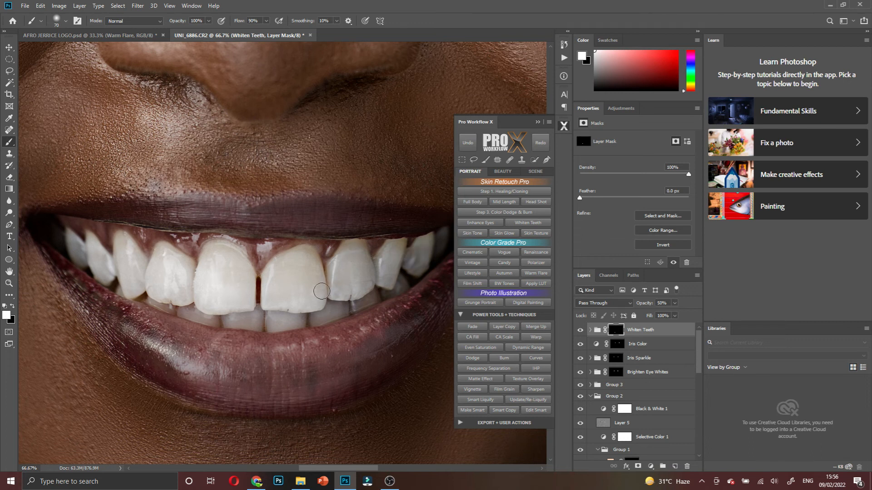
mouse_move(322, 290)
mouse_down()
mouse_move(308, 266)
mouse_move(215, 258)
mouse_up()
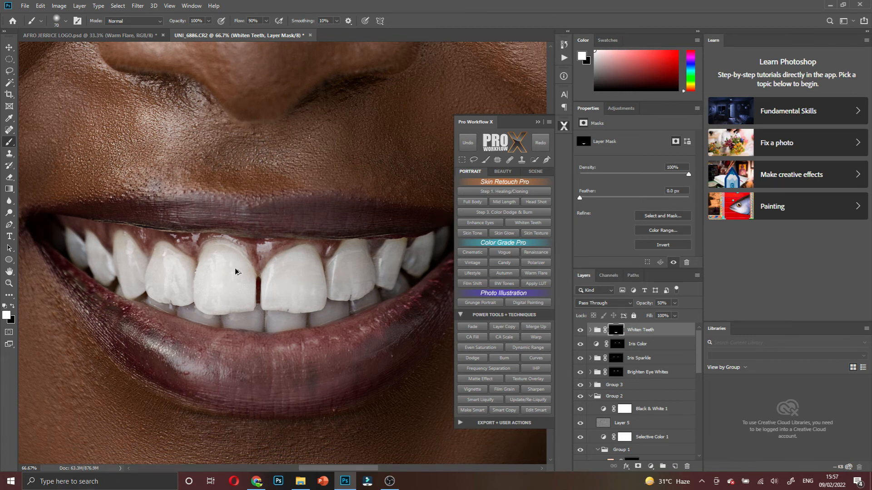
Examine the whole face and compare the portrait with and without the Whiten Teeth group
scroll(273, 264, down, 5)
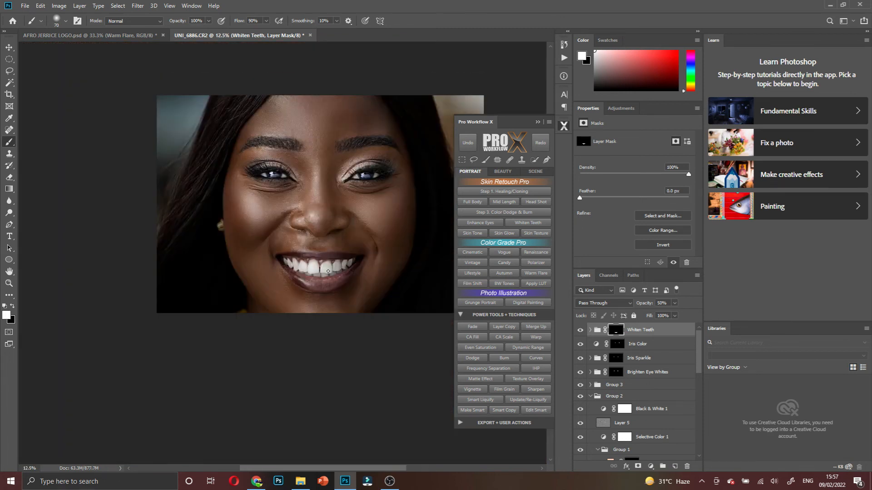
scroll(320, 268, right, 1)
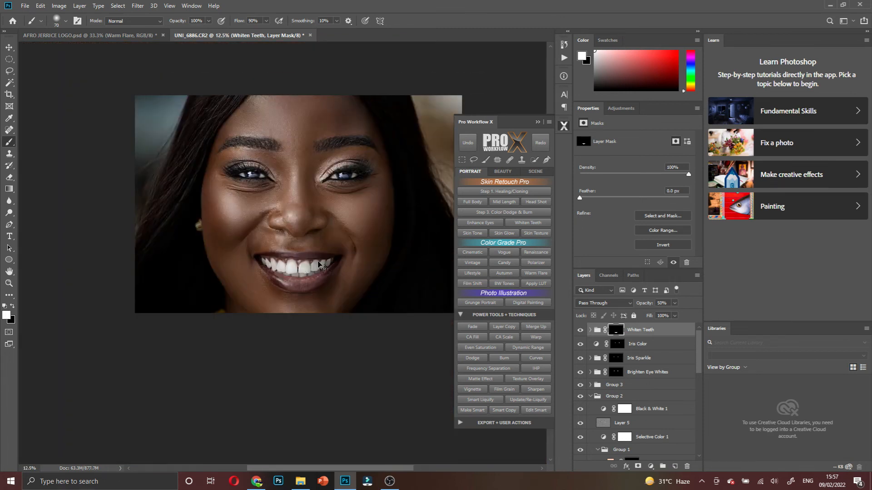
key(ctrl+plus)
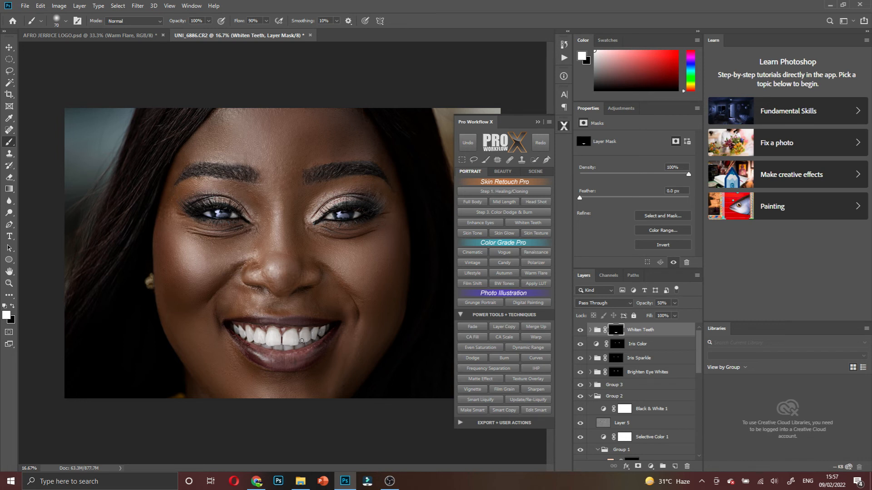
key(ctrl+minus)
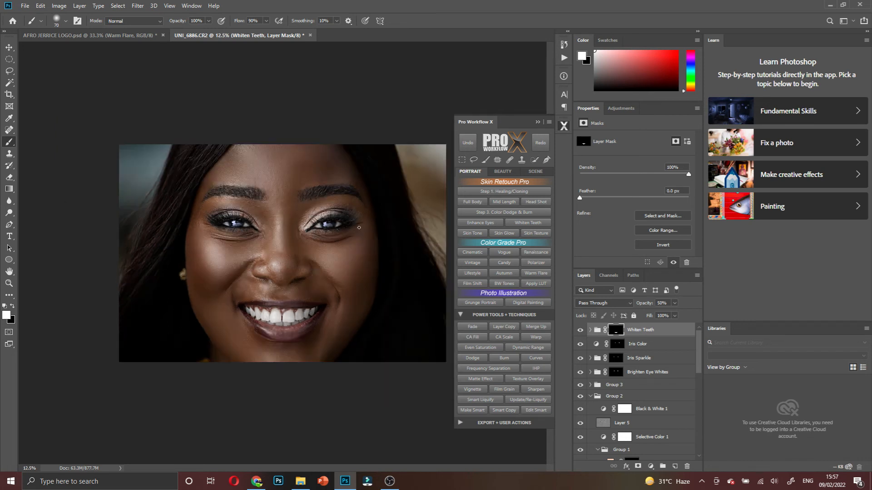
key(ctrl+plus)
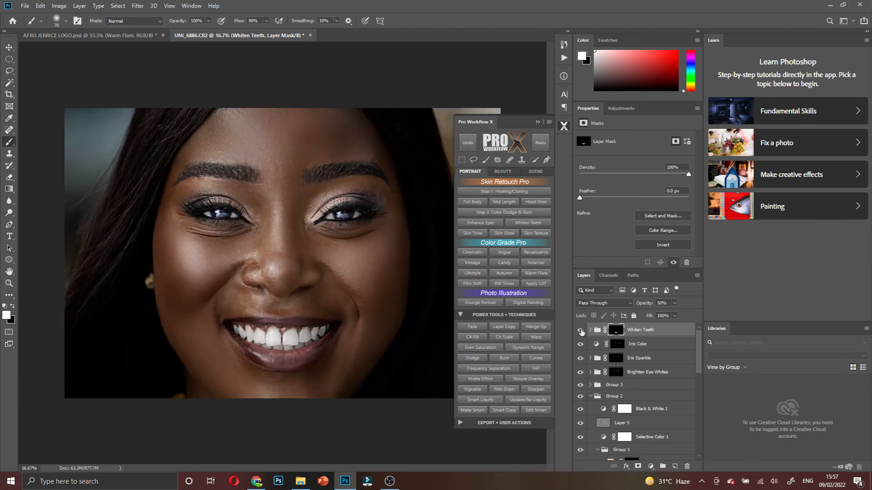
click(580, 331)
click(580, 331)
Group every layer above the Background, from Whiten Teeth down to Layer 1
scroll(634, 430, down, 3)
scroll(636, 435, down, 5)
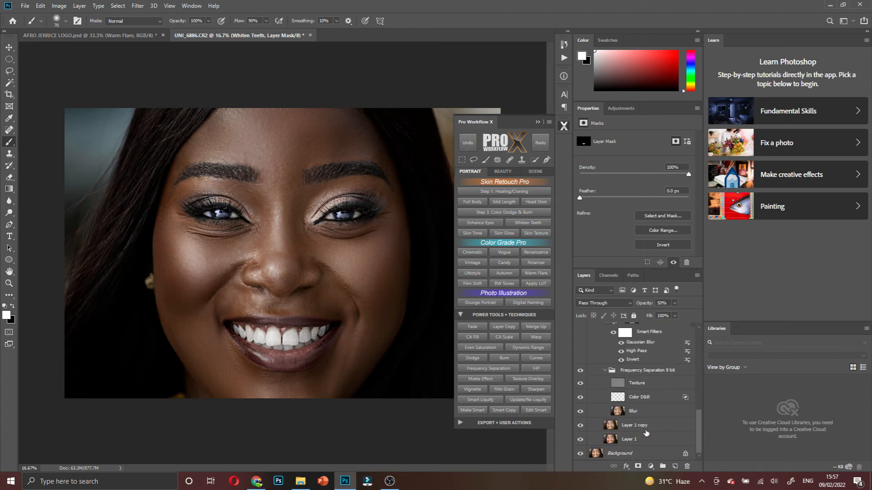
shift+click(648, 439)
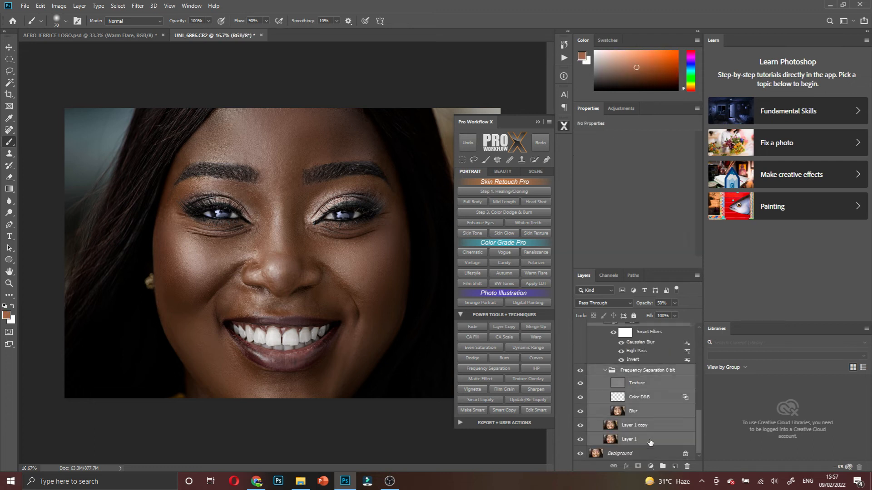
key(ctrl+g)
Compare the portrait before and after retouching by hiding and showing the new group, and inspect the face up close
click(580, 329)
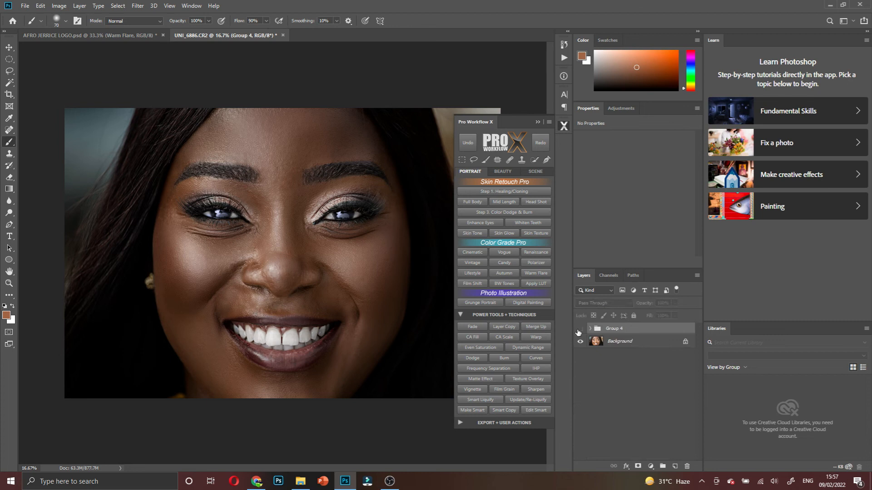
click(579, 329)
click(579, 329)
click(579, 330)
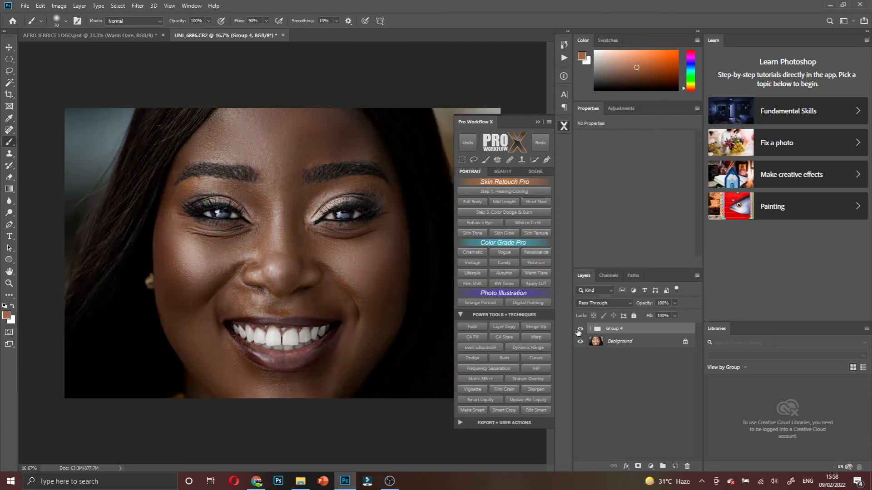
click(579, 330)
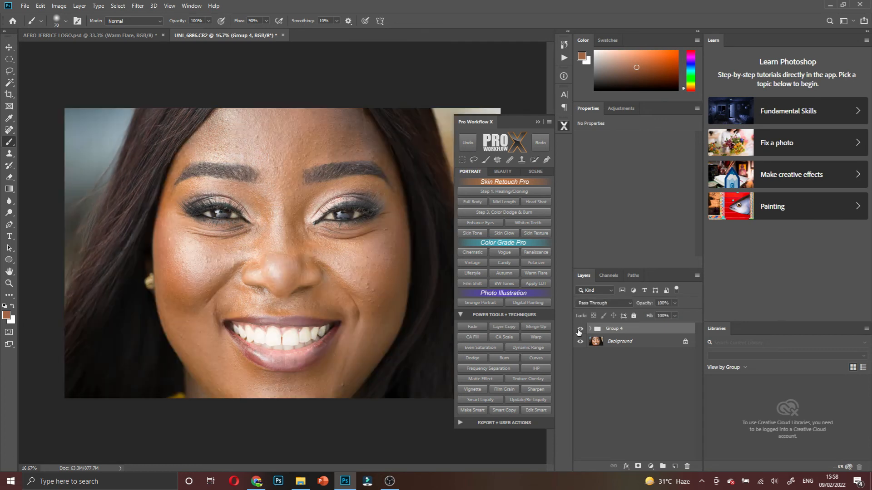
click(579, 330)
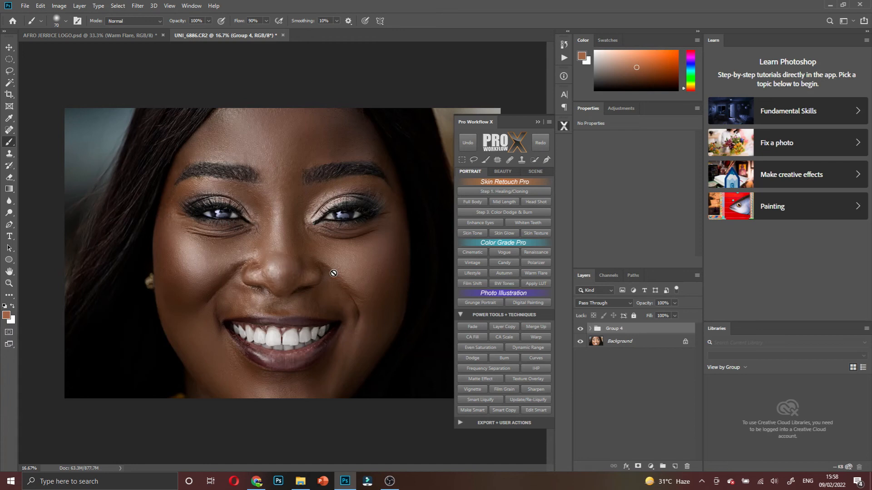
scroll(334, 272, up, 1)
scroll(273, 279, up, 1)
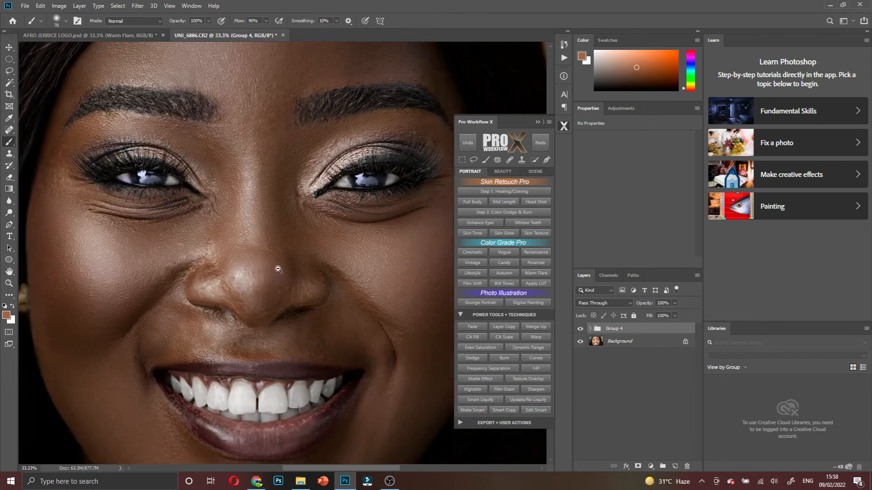
scroll(278, 269, down, 2)
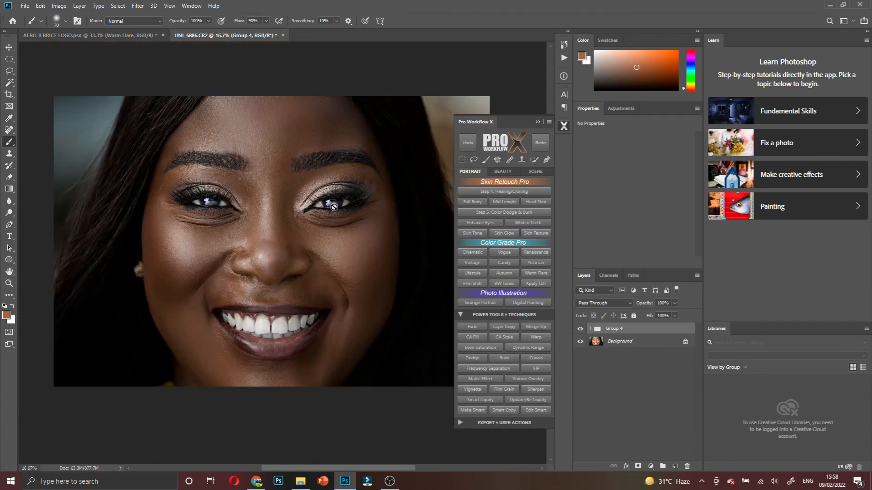
Add a Brightness/Contrast adjustment layer with brightness 13 and contrast 9 and compare the image with and without it
click(650, 466)
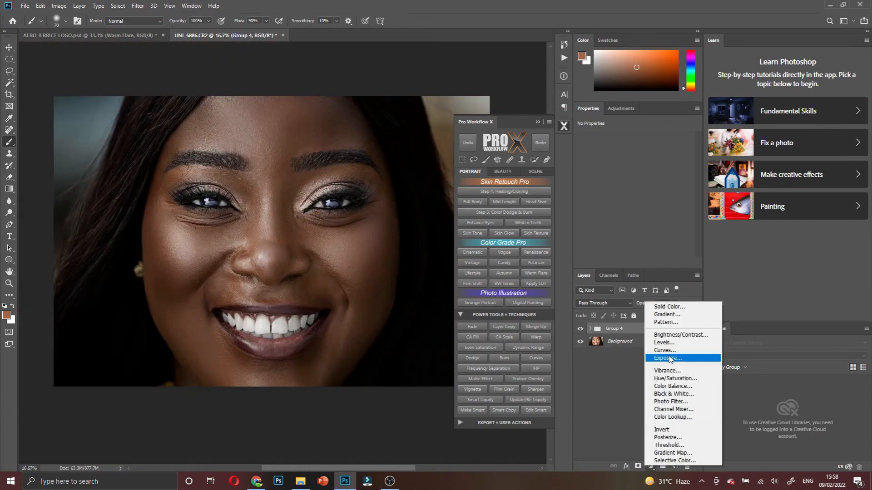
click(670, 359)
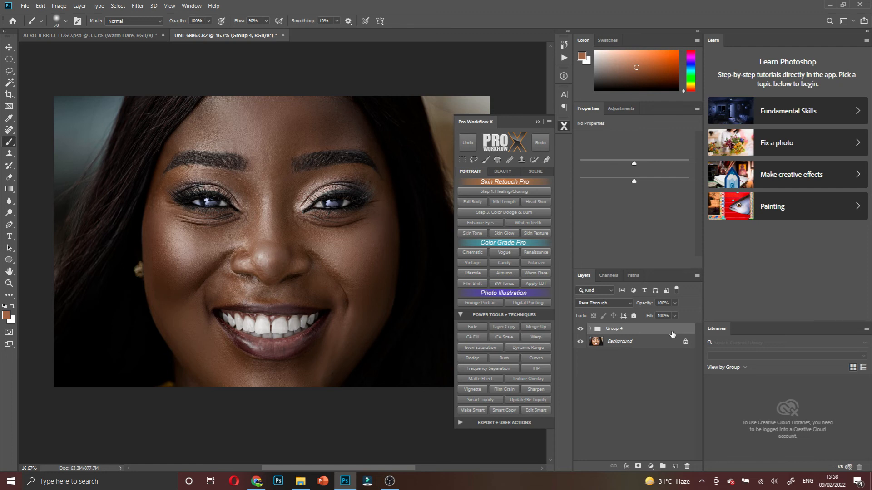
drag(634, 163, 642, 164)
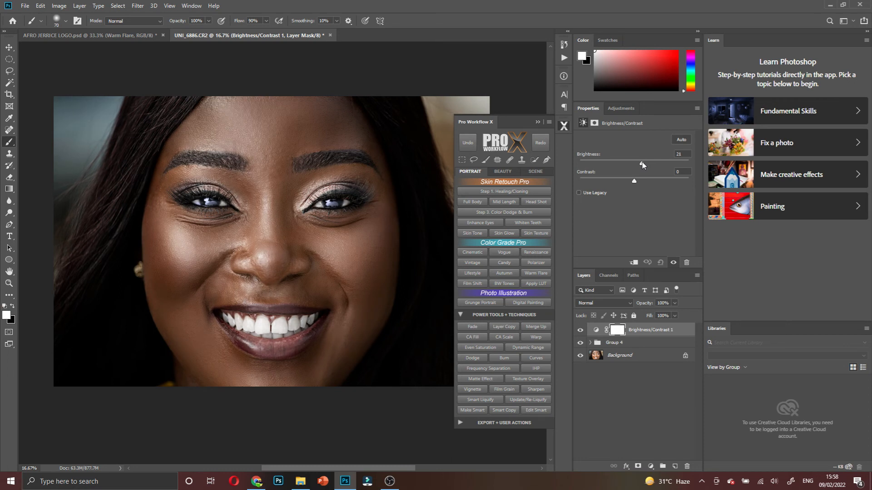
drag(642, 162, 640, 186)
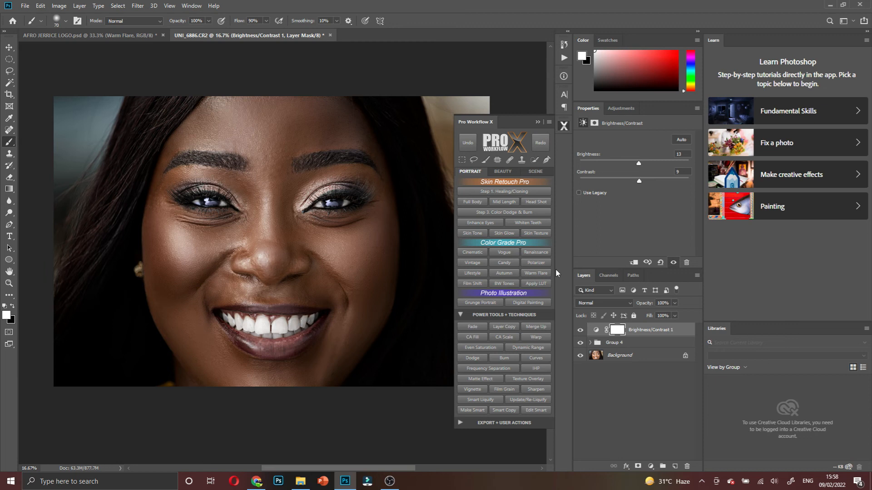
click(580, 331)
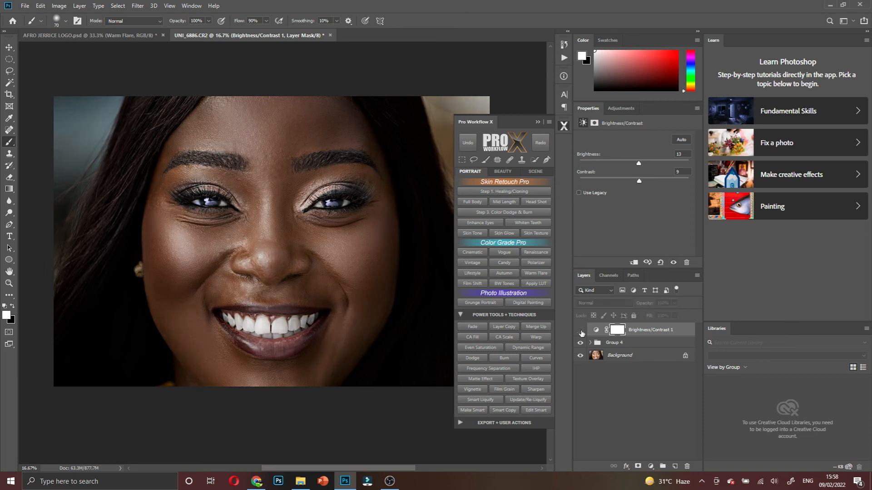
click(580, 331)
Add a Hue/Saturation adjustment layer above Brightness/Contrast with saturation +21
scroll(306, 264, up, 1)
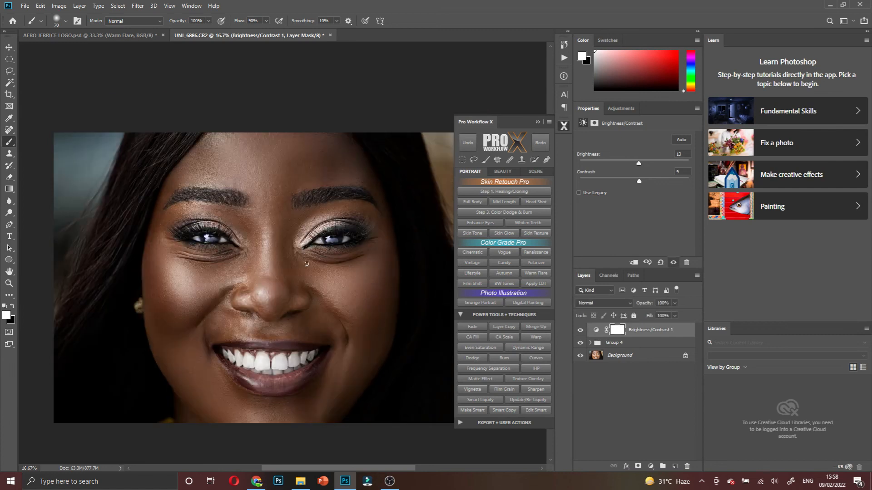
scroll(306, 264, up, 1)
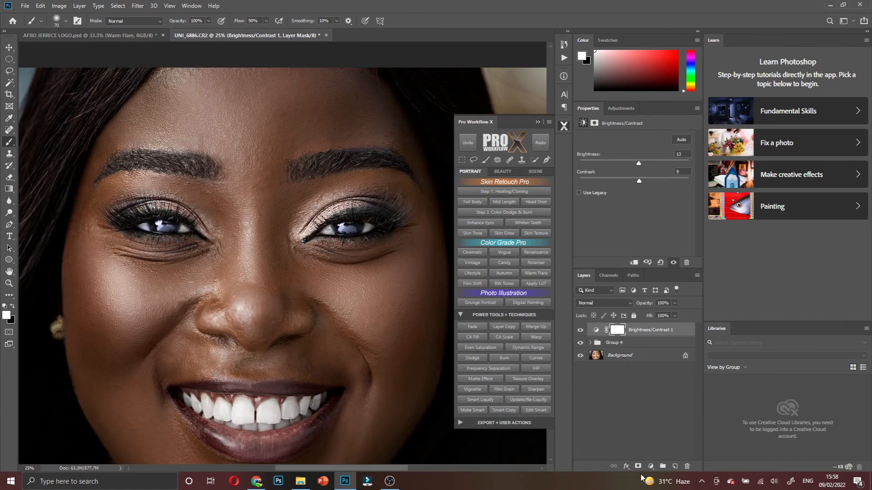
click(651, 466)
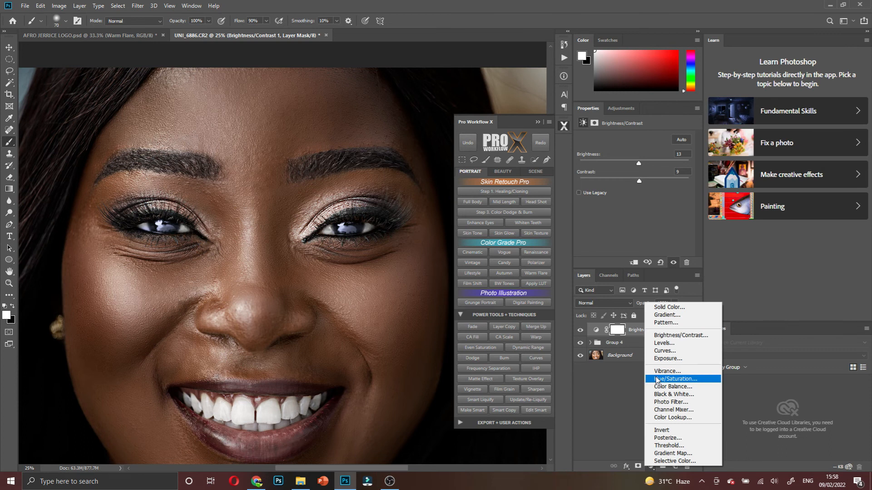
click(657, 380)
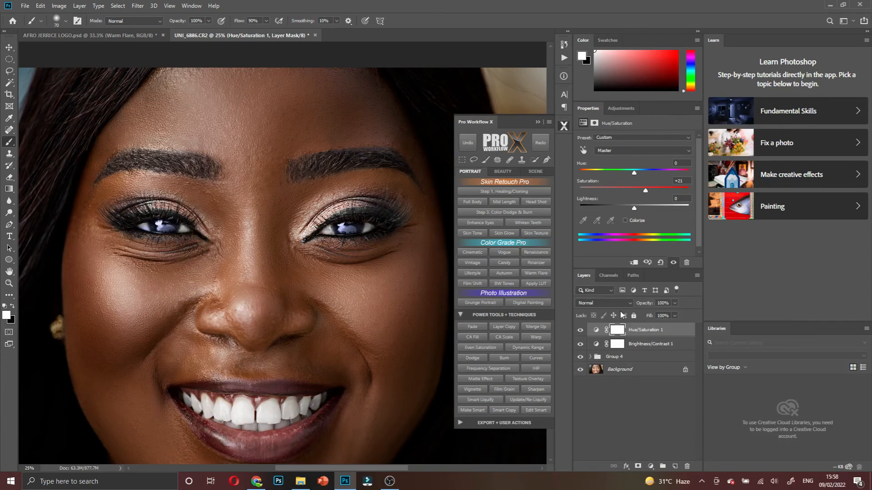
Invert the Hue/Saturation layer's mask to black, enlarge the brush to 175 and paint white over the eyelid area
click(617, 329)
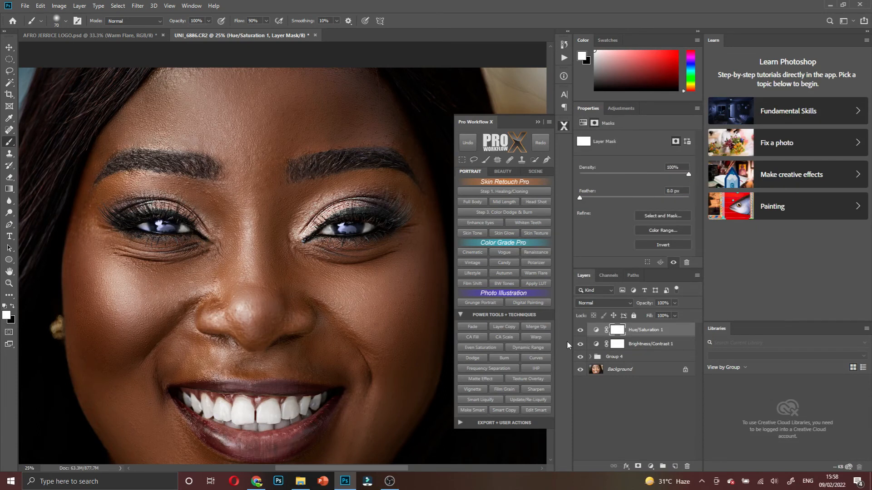
key(ctrl+i)
key(bracketright)
key(bracketright)
key(bracketright)
key(bracketright)
key(bracketright)
key(bracketright)
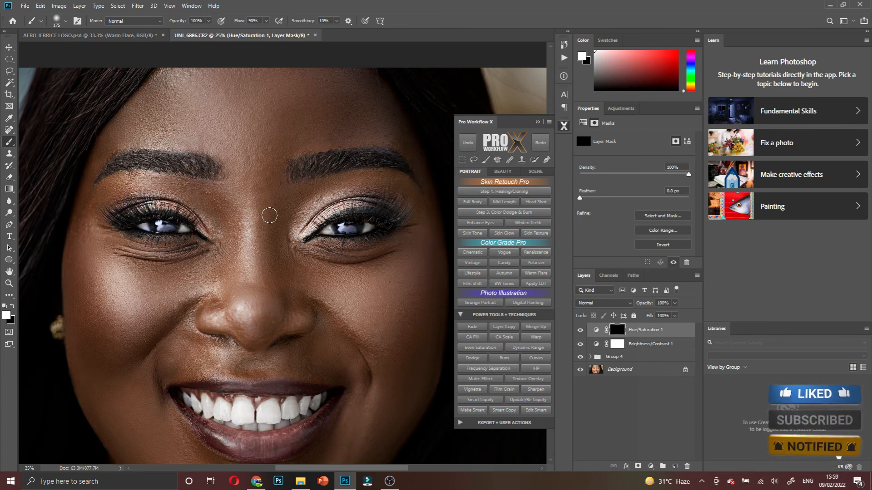
drag(269, 210, 334, 207)
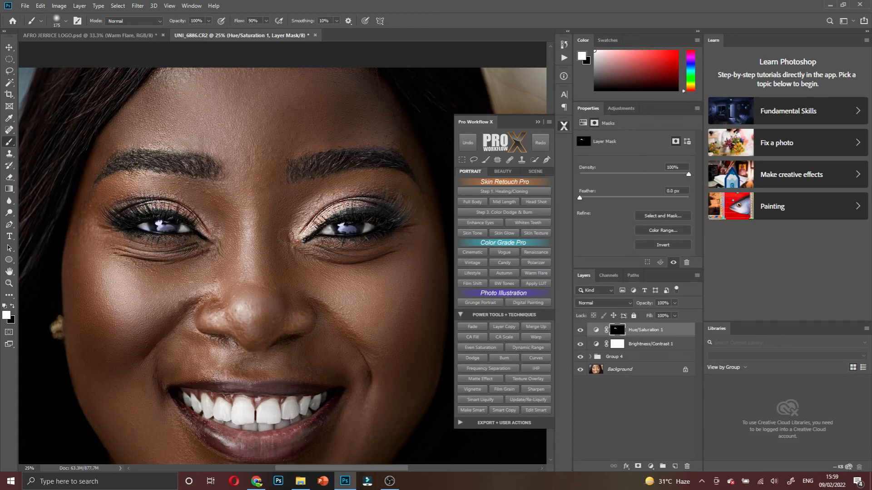
Paint white over the other eyelid on the Hue/Saturation mask and compare the image with and without the layer
drag(195, 212, 124, 222)
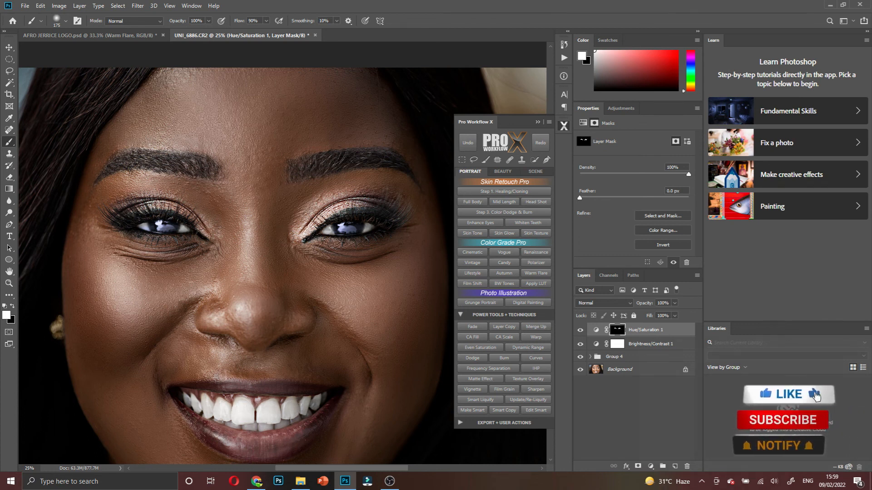
key(ctrl+minus)
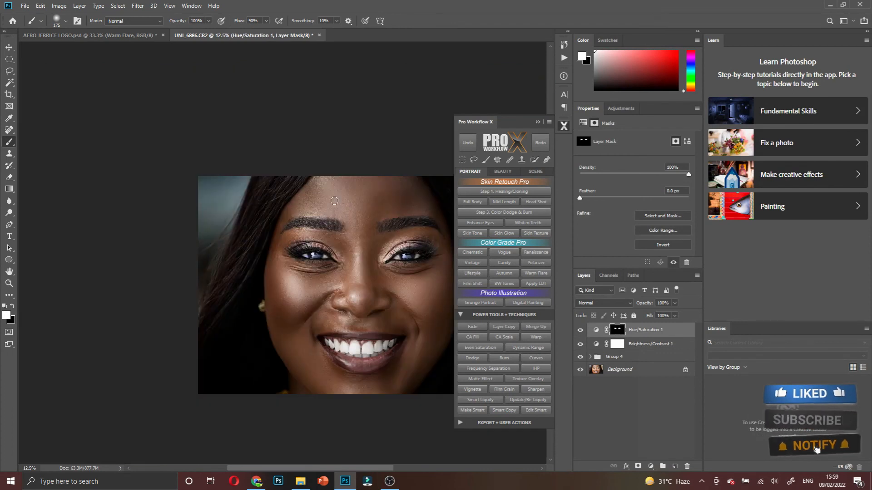
scroll(335, 201, right, 4)
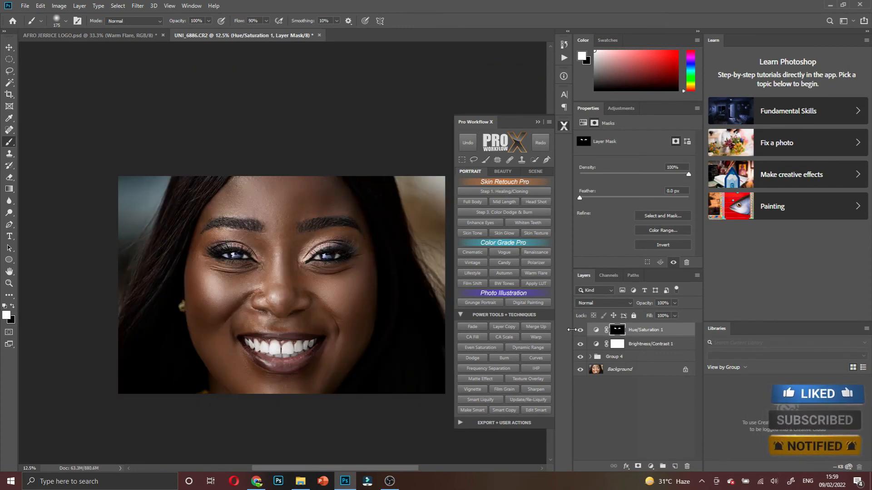
click(579, 332)
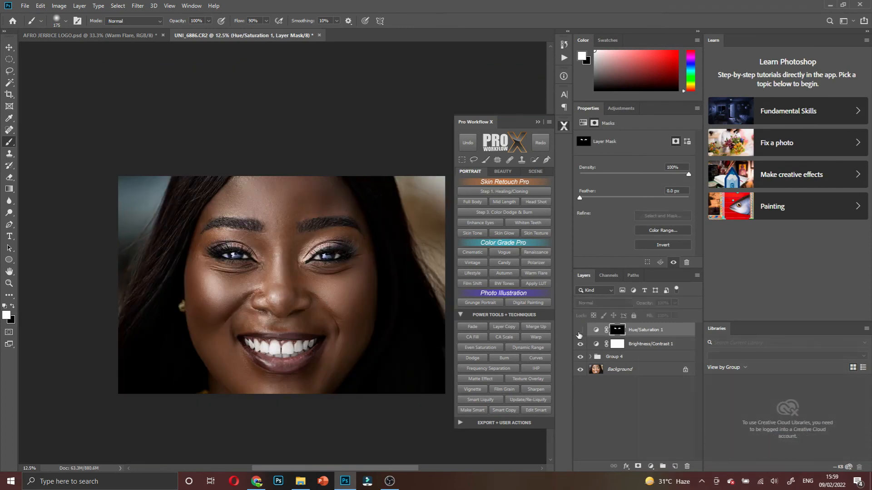
click(580, 331)
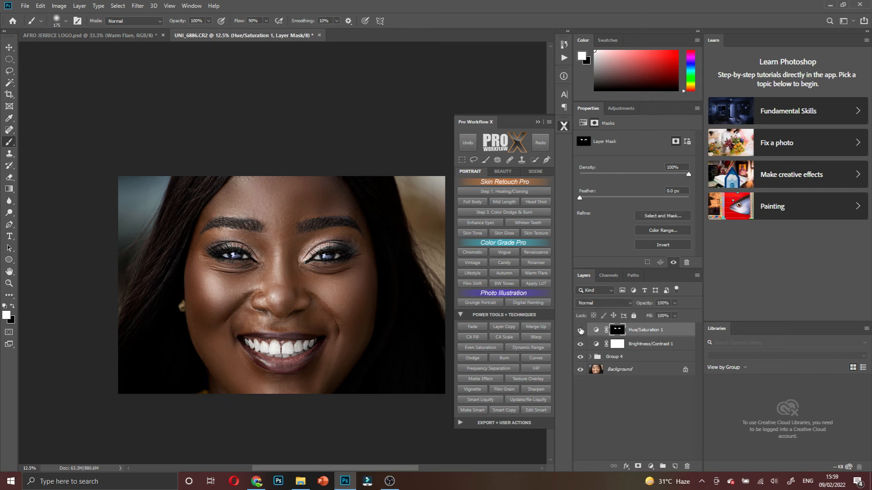
click(581, 331)
click(580, 331)
Extend the Hue/Saturation layer's mask by painting white over the lips
click(270, 354)
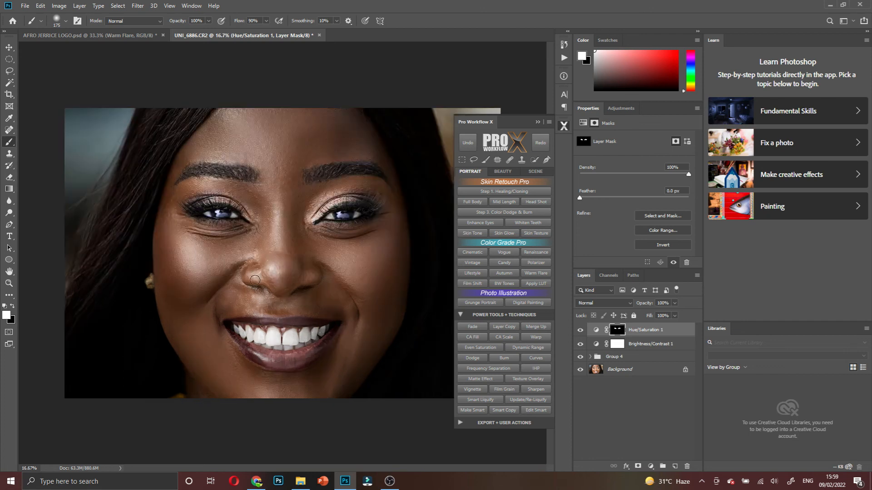
click(277, 305)
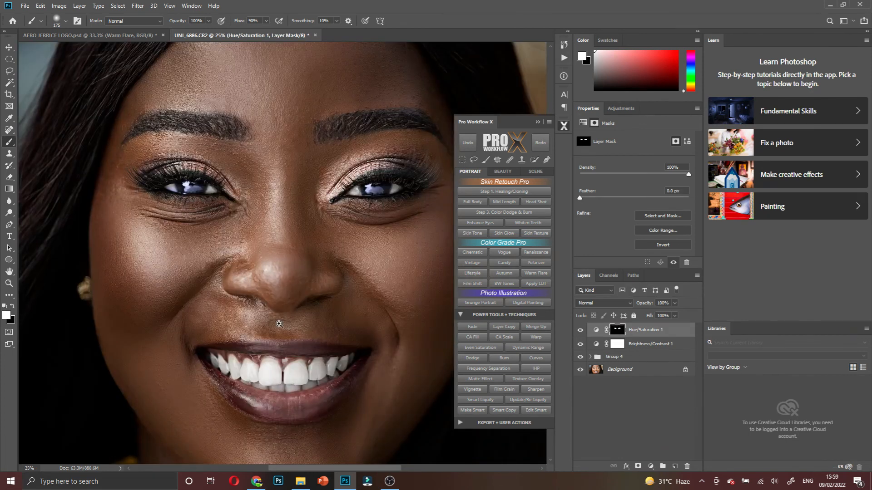
click(279, 324)
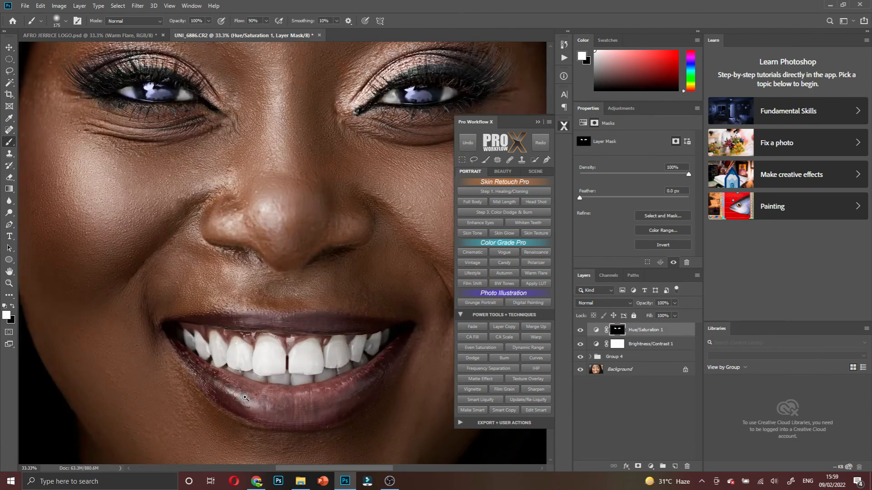
click(245, 398)
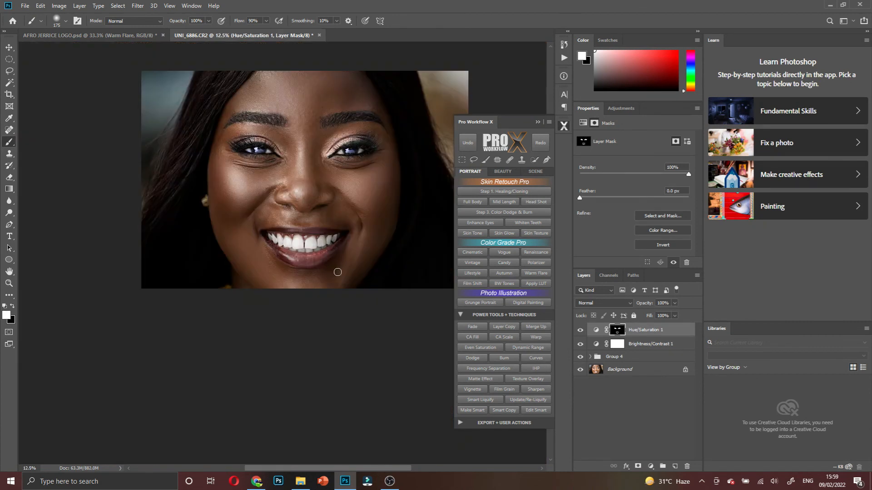
scroll(347, 264, up, 2)
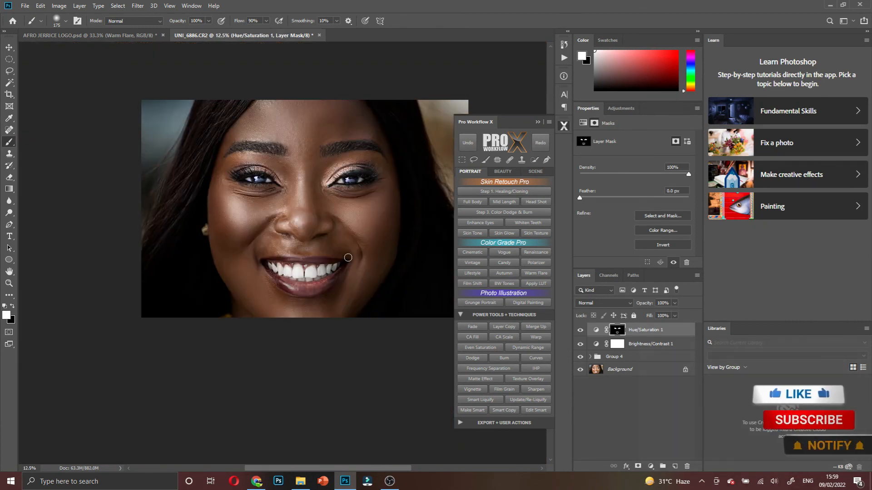
scroll(354, 260, up, 3)
scroll(363, 284, up, 1)
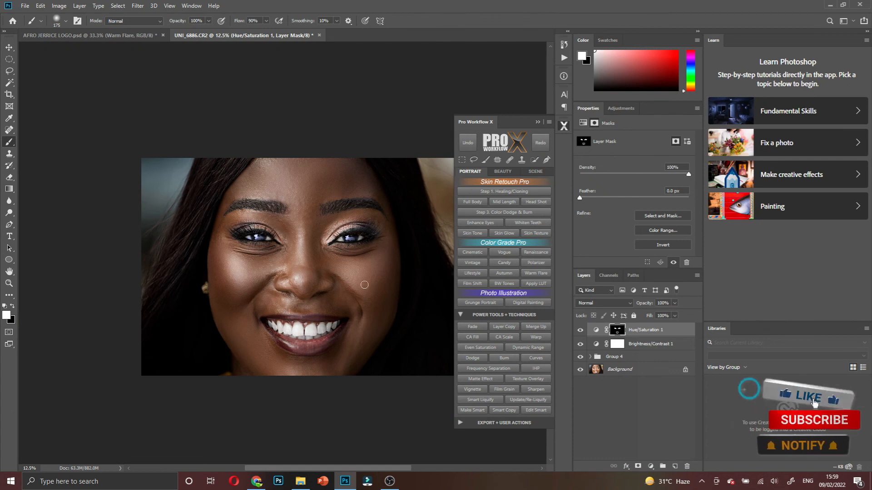
scroll(368, 300, up, 1)
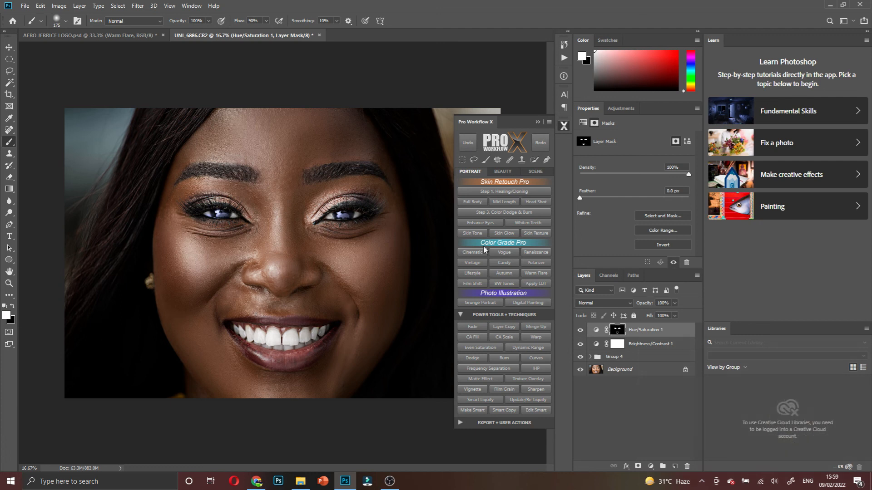
Add a Lipstick Shades layer with the Pro Workflow X make-up action and dismiss its messages
click(502, 172)
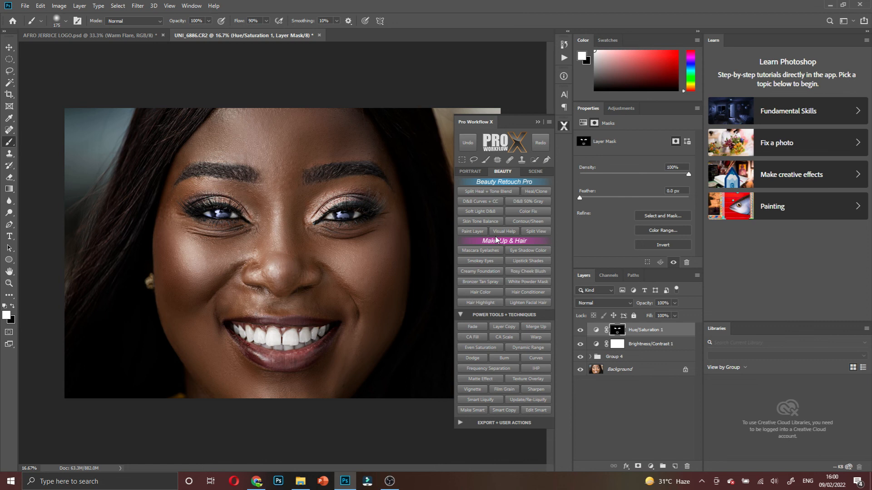
click(470, 169)
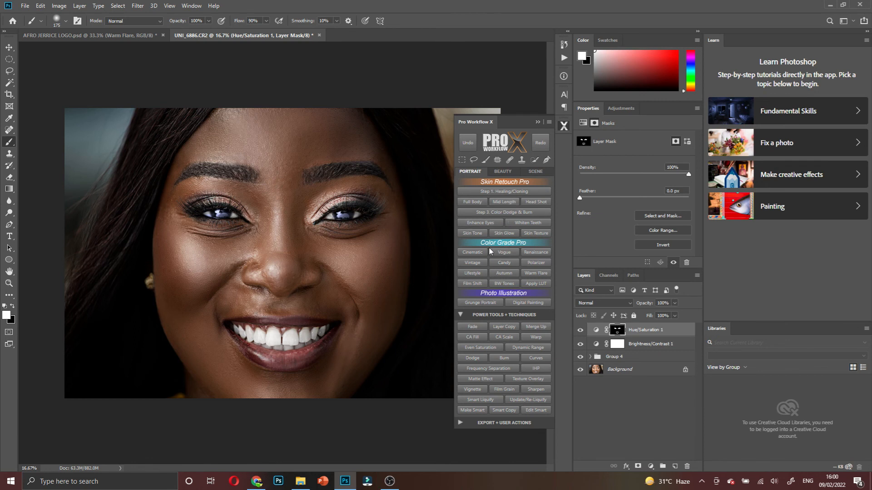
click(529, 172)
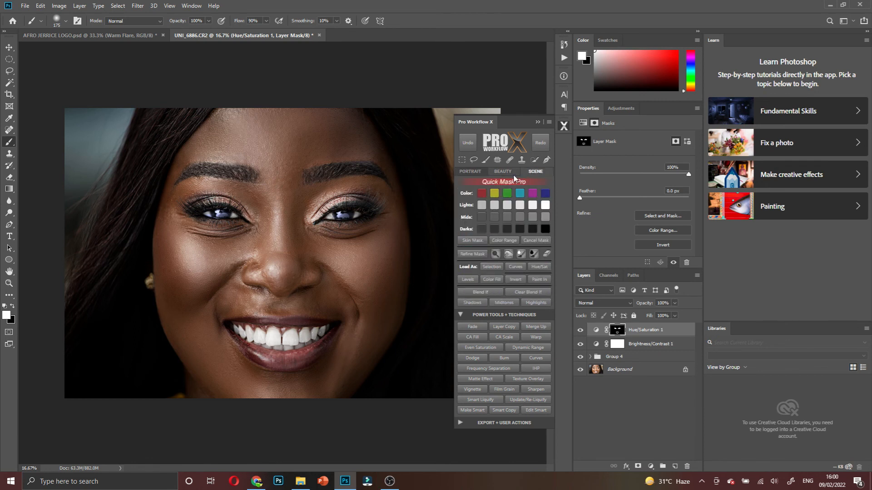
click(504, 172)
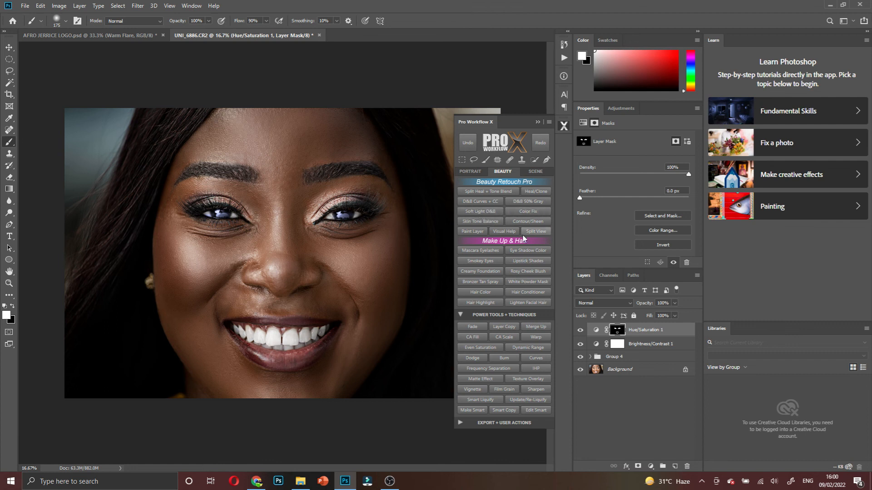
click(526, 262)
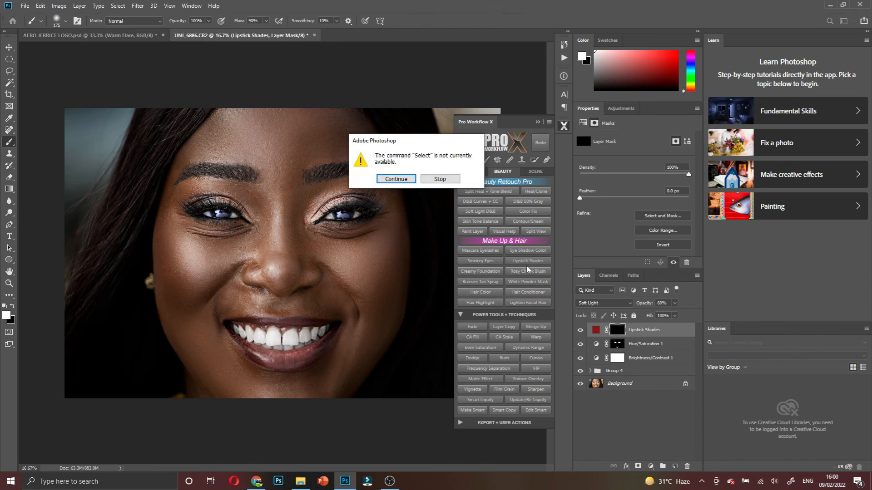
click(395, 178)
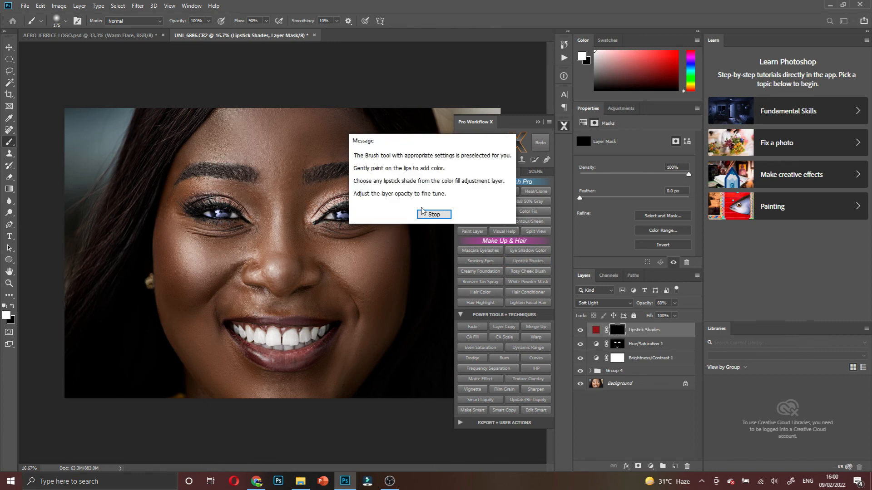
click(428, 214)
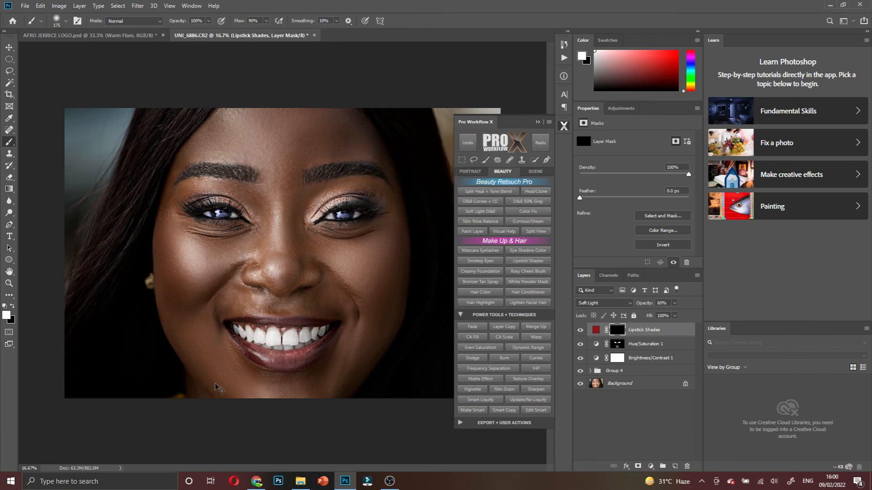
Paint white over the lower lip on the Lipstick Shades mask with the 175 brush
scroll(280, 350, up, 2)
scroll(324, 350, down, 3)
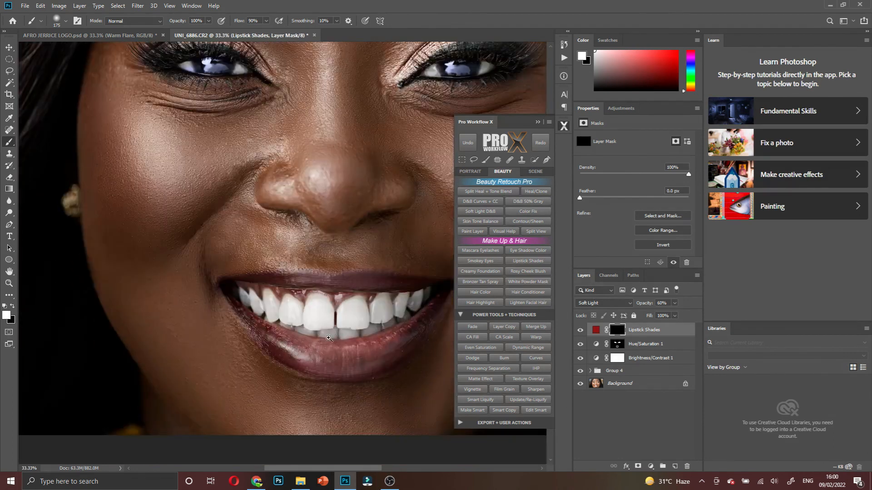
scroll(331, 347, up, 1)
mouse_move(362, 334)
mouse_down()
mouse_move(284, 343)
mouse_move(297, 338)
mouse_move(255, 310)
mouse_move(347, 330)
mouse_move(390, 329)
mouse_move(430, 312)
mouse_up()
scroll(399, 333, right, 3)
scroll(399, 333, right, 1)
mouse_move(356, 331)
mouse_down()
mouse_move(375, 312)
mouse_move(354, 319)
mouse_move(378, 295)
mouse_up()
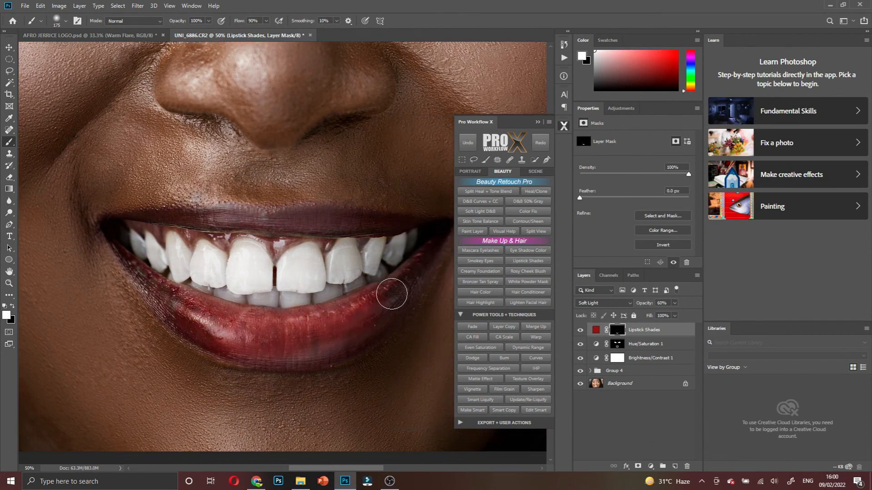
Reduce the brush to 90 and paint white over the upper lip on the Lipstick Shades mask
key(bracketleft)
key(bracketleft)
key(bracketleft)
key(bracketleft)
mouse_move(183, 304)
mouse_down()
mouse_move(128, 260)
mouse_move(120, 237)
mouse_move(202, 220)
mouse_move(320, 224)
mouse_up()
mouse_move(236, 219)
mouse_down()
mouse_move(406, 221)
mouse_move(324, 224)
mouse_move(362, 228)
mouse_up()
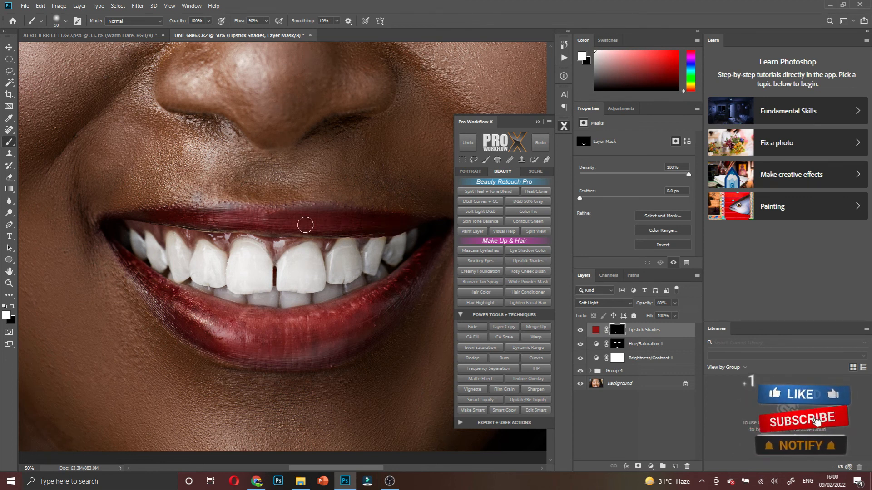
key(x)
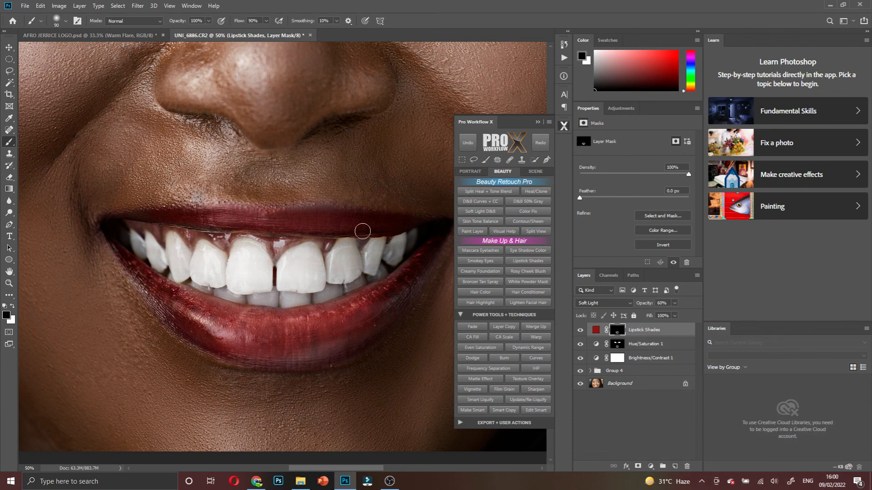
alt+click(320, 260)
alt+click(320, 260)
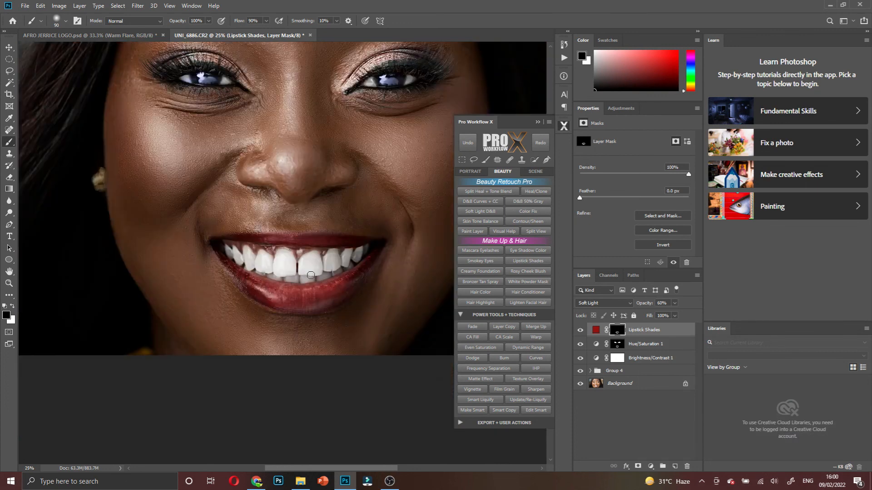
key(x)
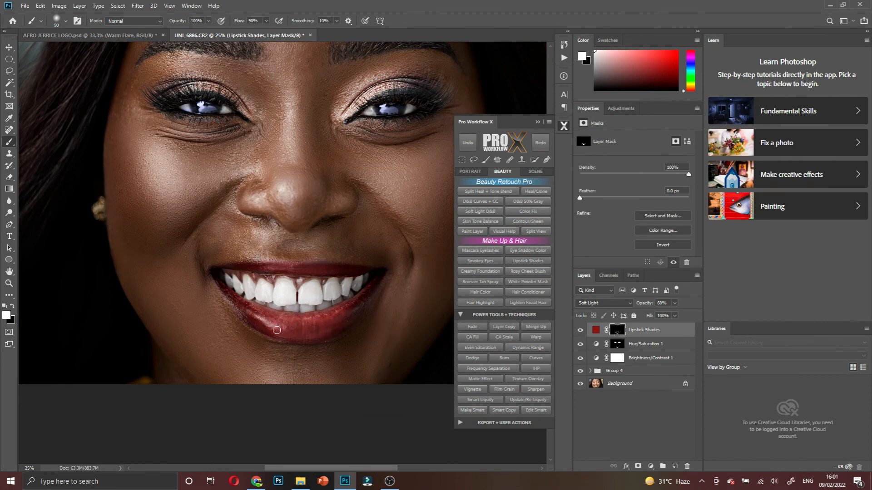
Try purple #451a80 as the fill colour of the Lipstick Shades layer
double_click(596, 330)
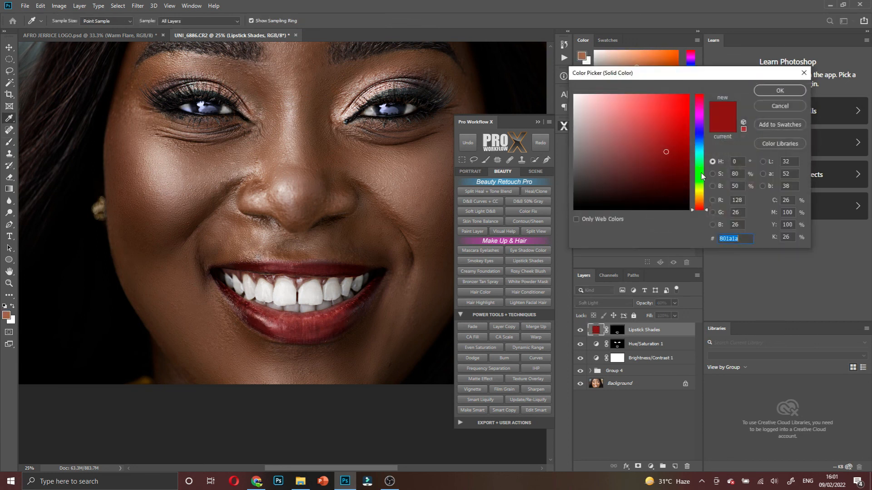
drag(703, 209, 698, 129)
key(alt)
scroll(309, 212, down, 2)
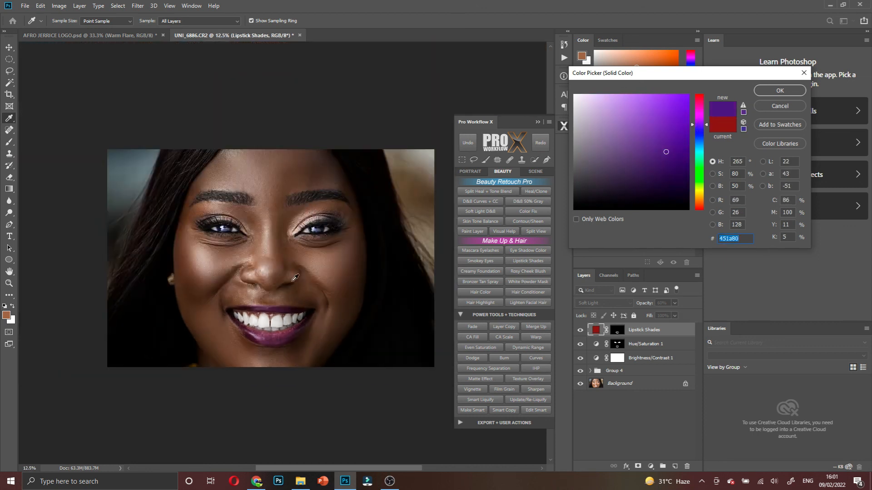
click(578, 331)
click(779, 90)
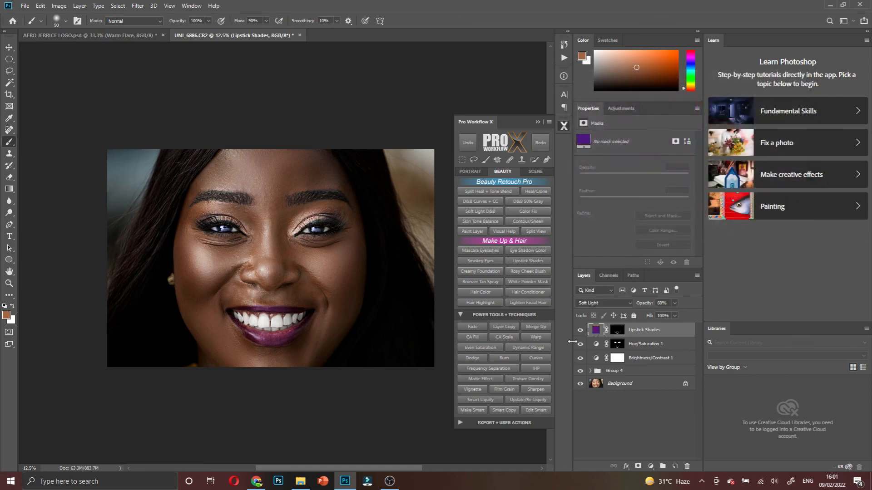
With the Lipstick Shades layer hidden, set its fill to #44363b sampled from the lips, and show the layer again
click(580, 331)
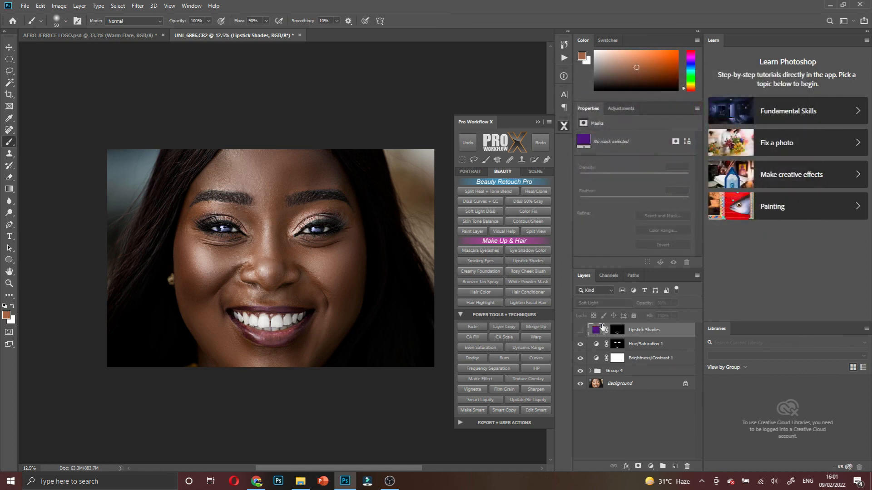
double_click(596, 331)
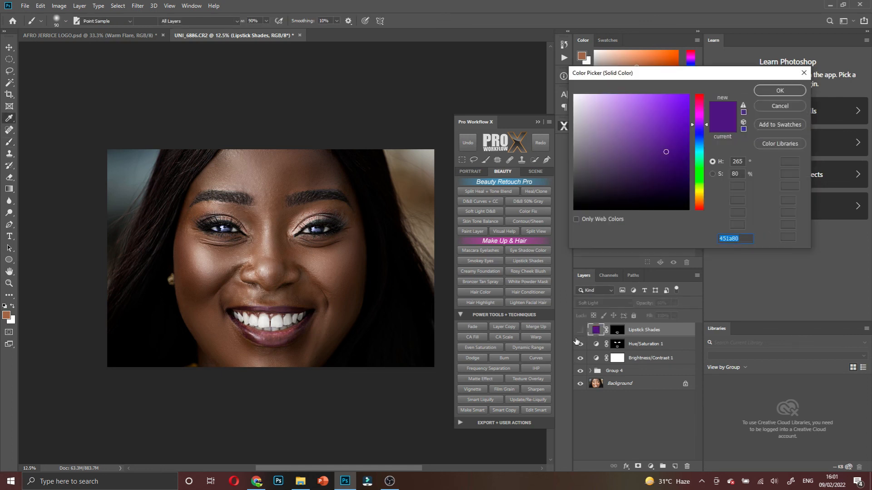
click(292, 330)
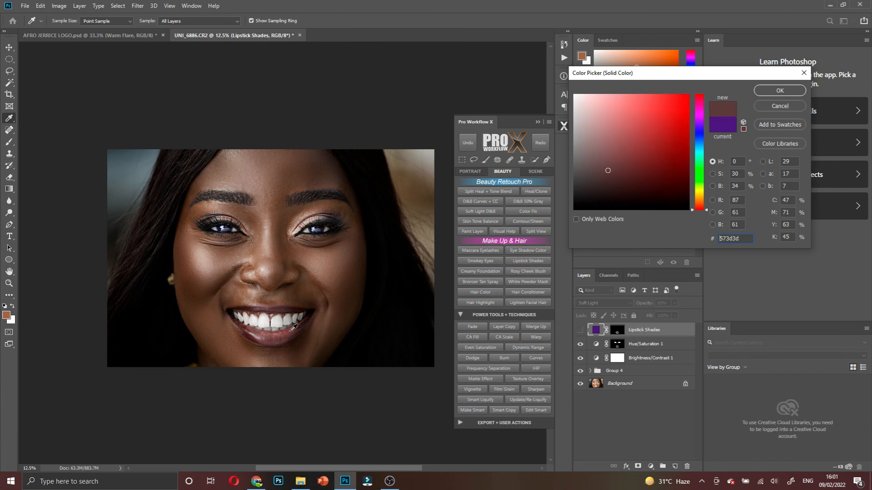
click(282, 307)
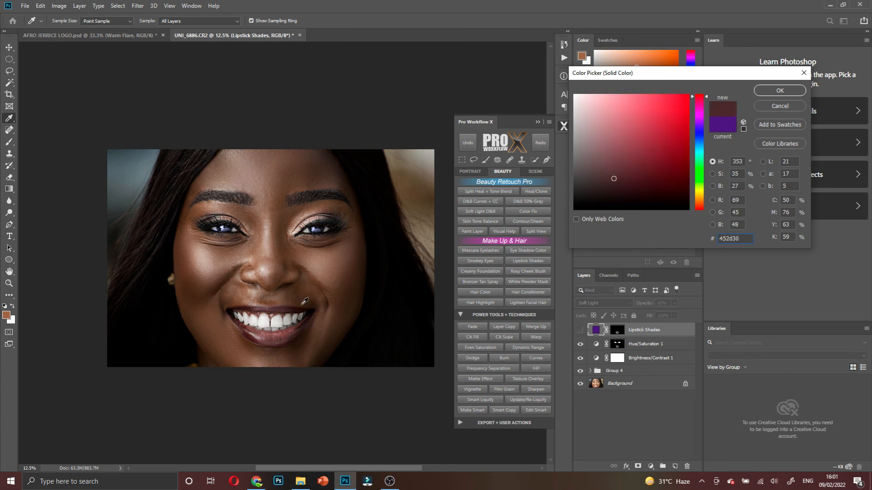
click(298, 330)
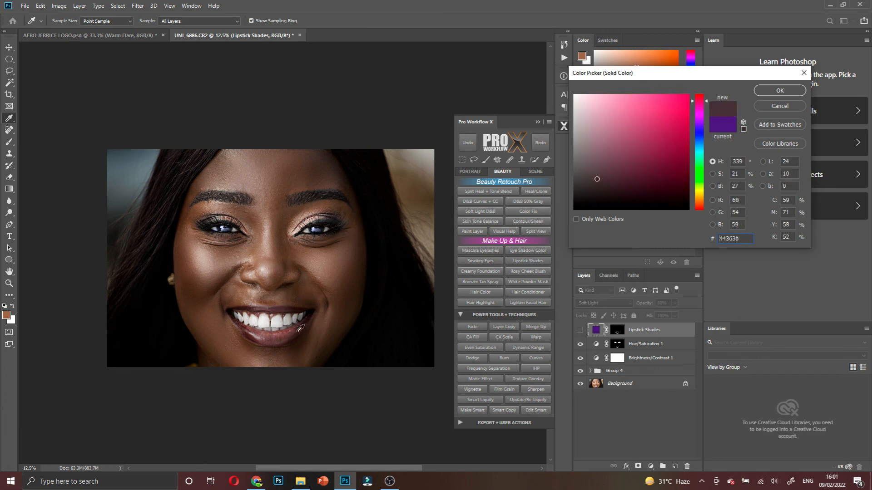
click(779, 90)
click(580, 330)
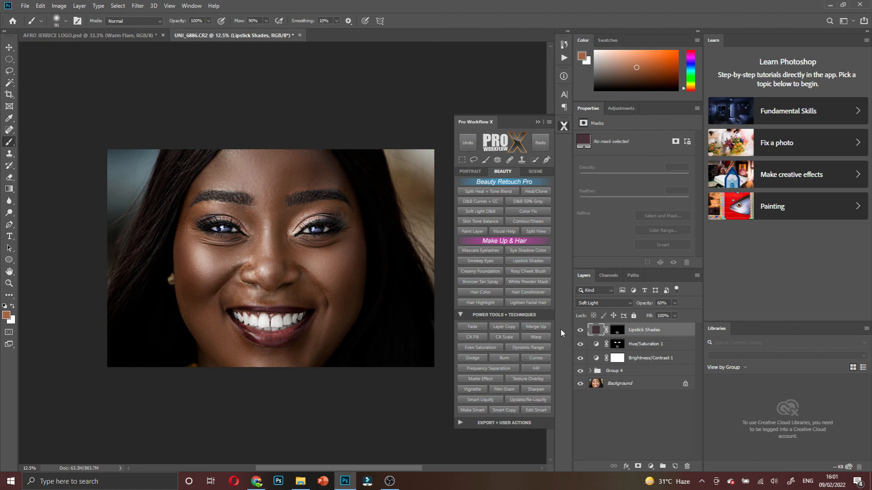
key(ctrl+plus)
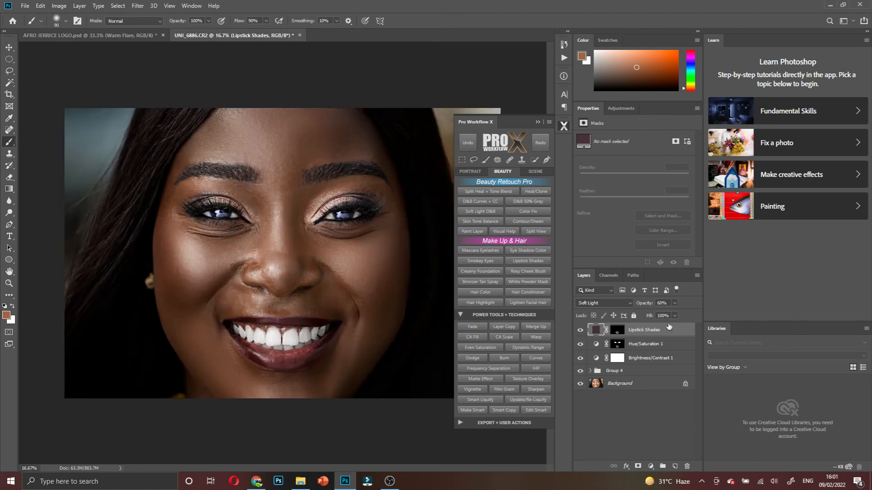
Lower the Lipstick Shades layer's opacity to 26%
drag(647, 303, 629, 304)
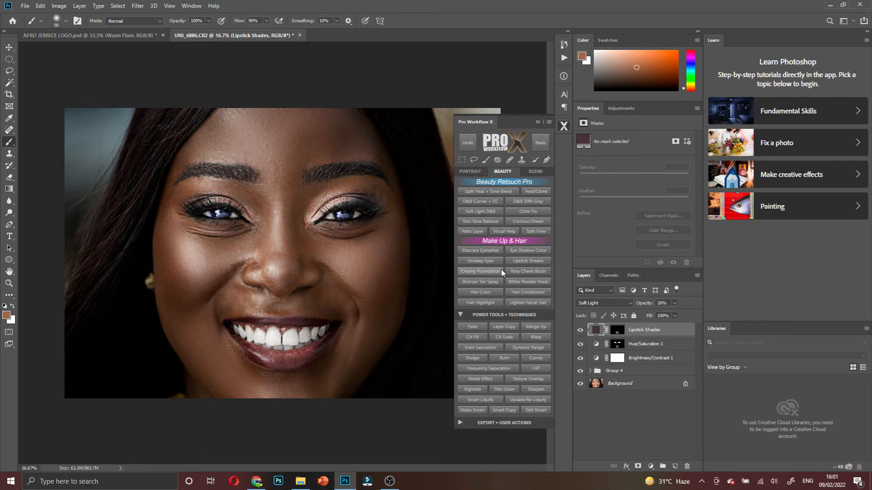
Run the Skin Glow portrait action, continue past its messages, and enlarge the brush to 500
click(470, 173)
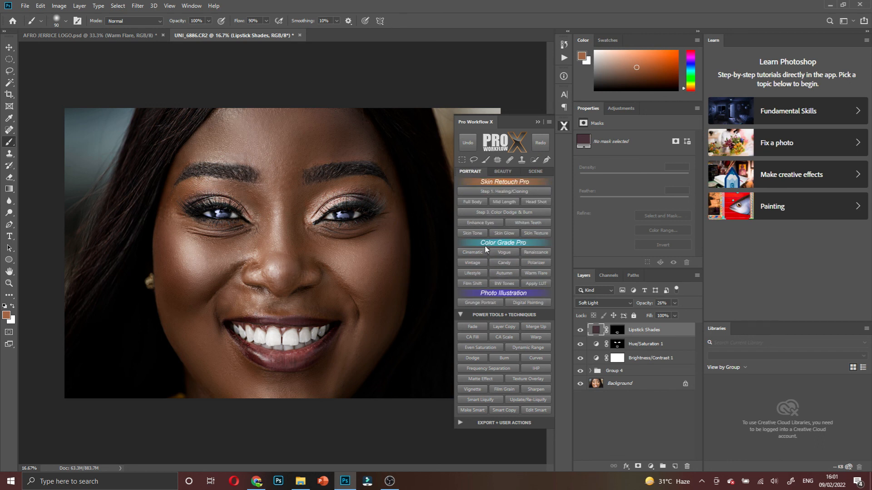
click(508, 233)
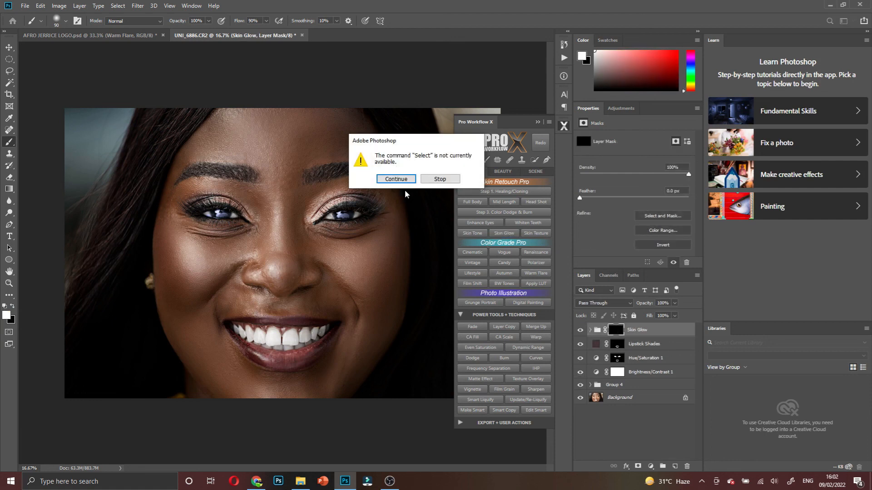
click(396, 181)
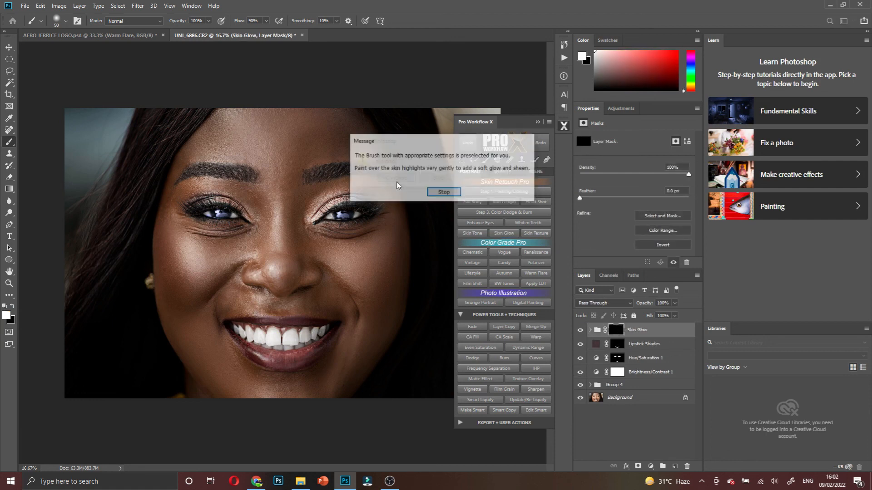
click(454, 194)
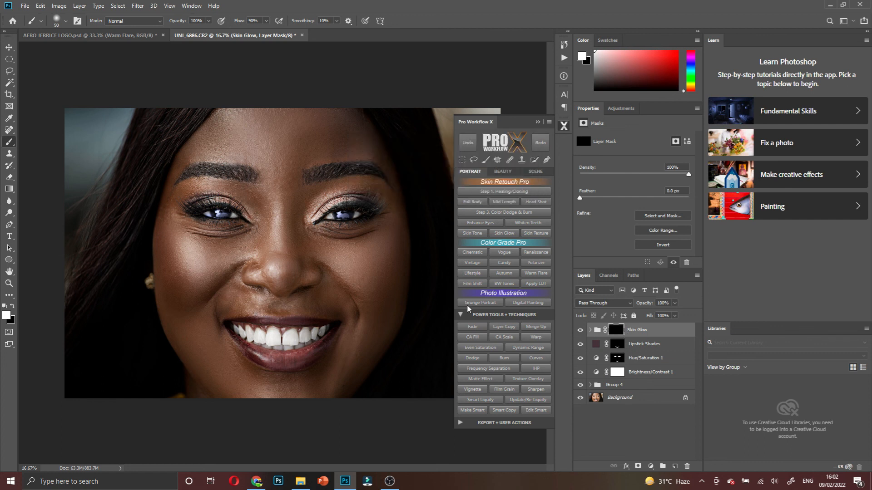
key(bracketright)
key(bracketright)
key(bracketright)
key(bracketright)
key(bracketright)
key(bracketright)
key(bracketright)
key(bracketright)
key(bracketright)
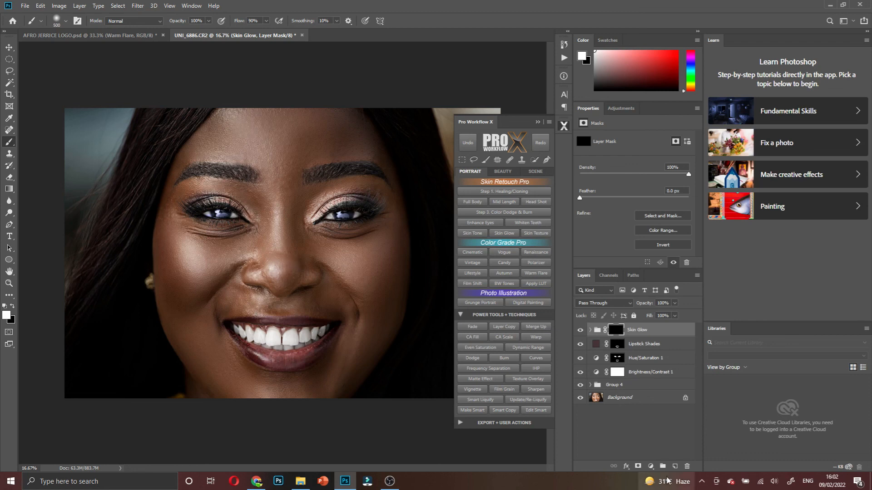
Add a Black & White adjustment layer above the Skin Glow group and set its Reds to -125
click(651, 466)
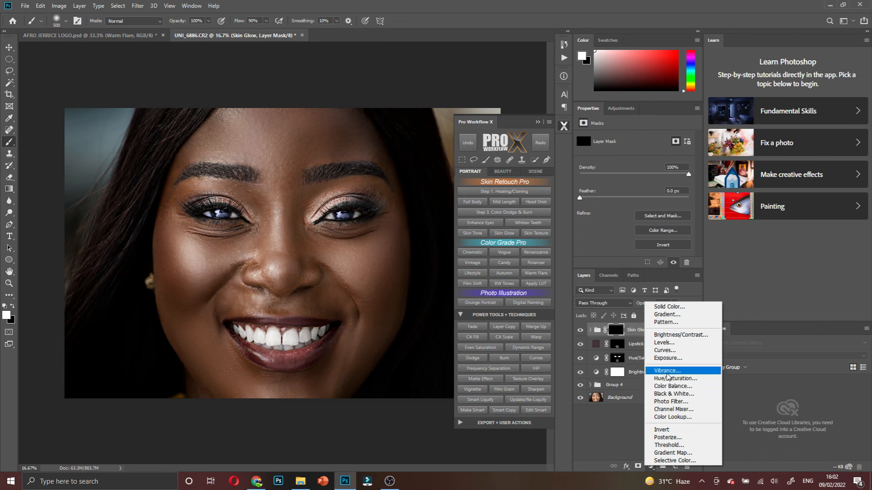
click(673, 394)
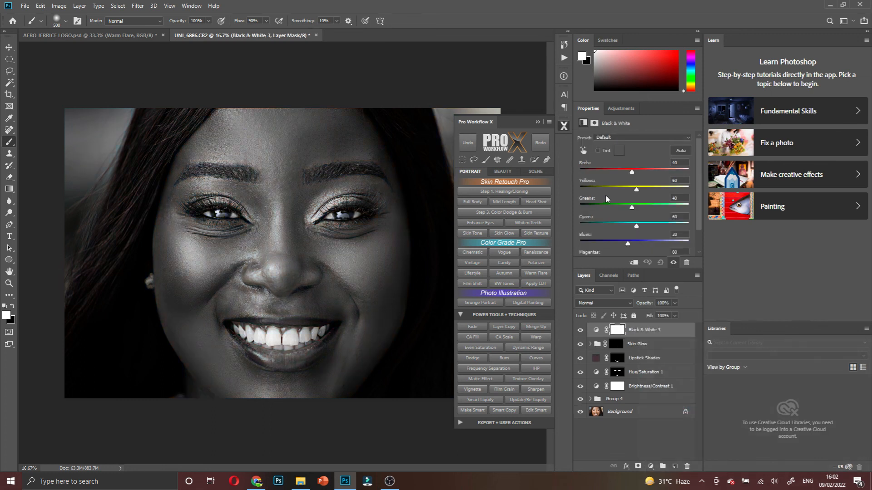
drag(632, 172, 597, 178)
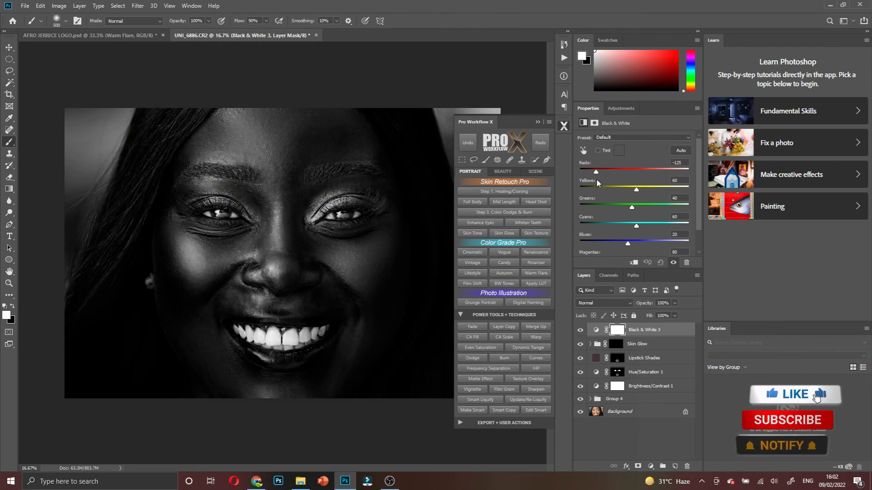
Paint white over the forehead highlights on the Skin Glow mask with the brush at 700
click(615, 346)
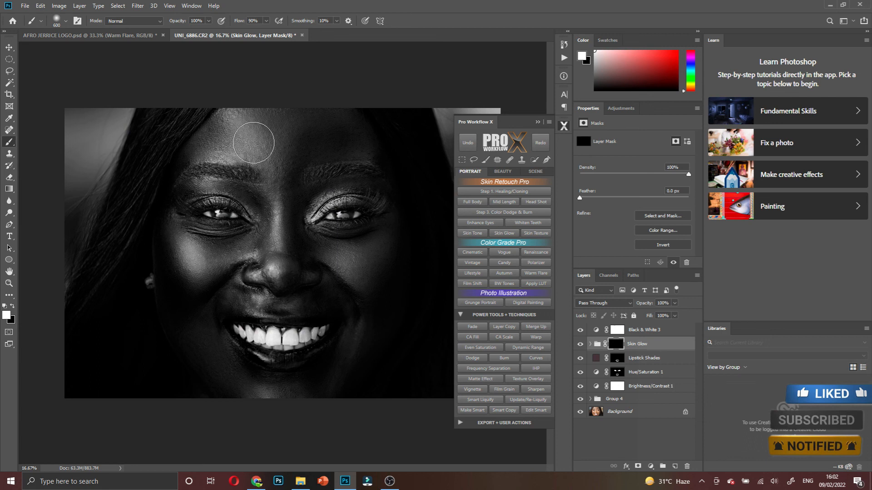
key(bracketright)
mouse_move(215, 134)
mouse_down()
mouse_move(286, 111)
mouse_move(329, 126)
mouse_up()
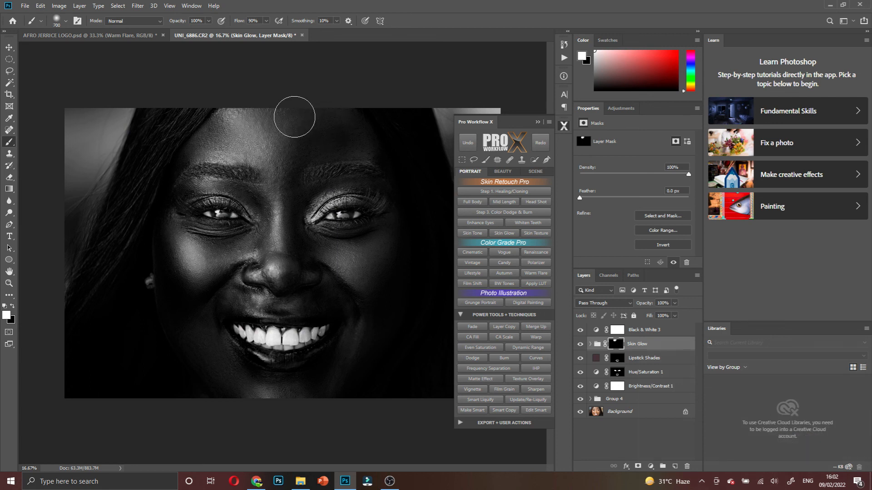
Reduce the brush by four size increments and paint white down the nose bridge on the Skin Glow mask
key(bracketleft)
key(bracketleft)
key(bracketleft)
key(bracketleft)
mouse_move(275, 200)
mouse_down()
mouse_move(273, 270)
mouse_move(287, 266)
mouse_move(276, 271)
mouse_up()
Enlarge the brush to 600 and paint white over the cheek highlights on the Skin Glow mask
key(bracketright)
key(bracketright)
key(bracketright)
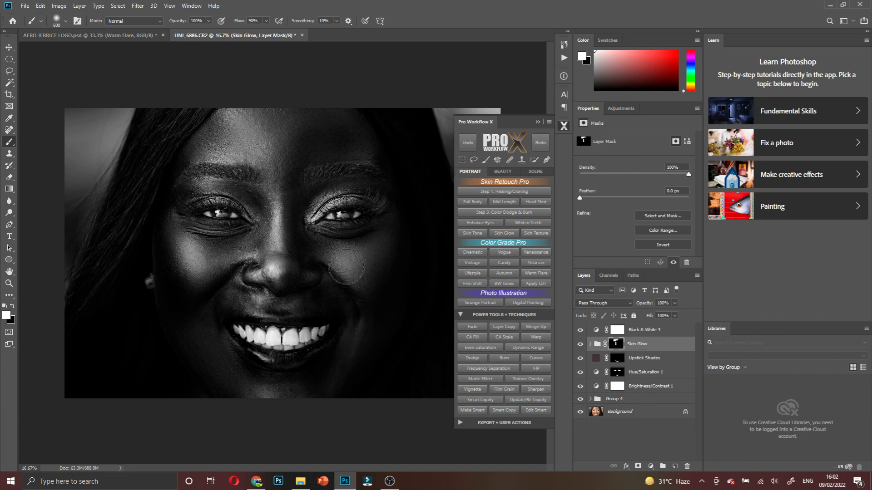
mouse_move(174, 252)
mouse_down()
mouse_move(189, 277)
mouse_move(197, 263)
mouse_move(236, 259)
mouse_up()
Paint white over the lower lip on the Skin Glow mask with a smaller brush, and enlarge the brush again to 500
key(bracketleft)
key(bracketleft)
key(bracketleft)
key(bracketleft)
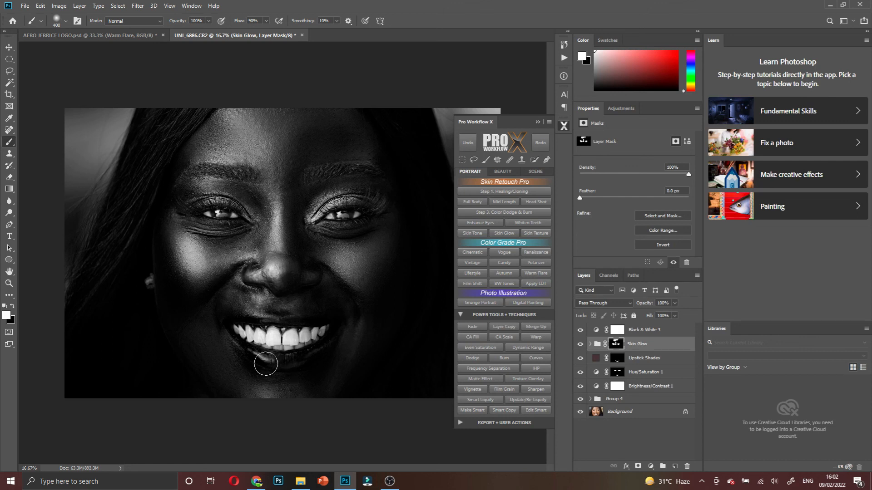
key(bracketleft)
drag(260, 357, 296, 362)
key(bracketright)
key(bracketright)
key(bracketright)
key(bracketright)
Hide the Black & White layer, compare the portrait with and without the Skin Glow group, and show the Black & White layer again
click(580, 330)
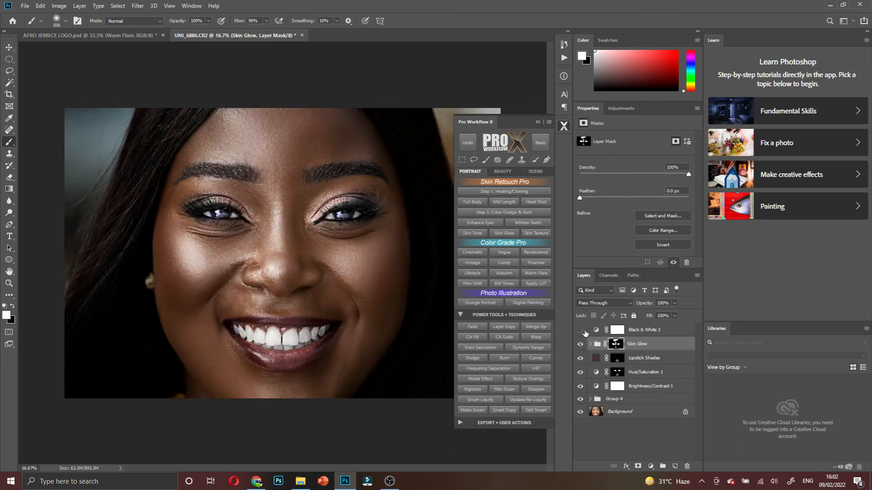
click(580, 344)
click(580, 344)
click(577, 346)
click(576, 345)
click(580, 330)
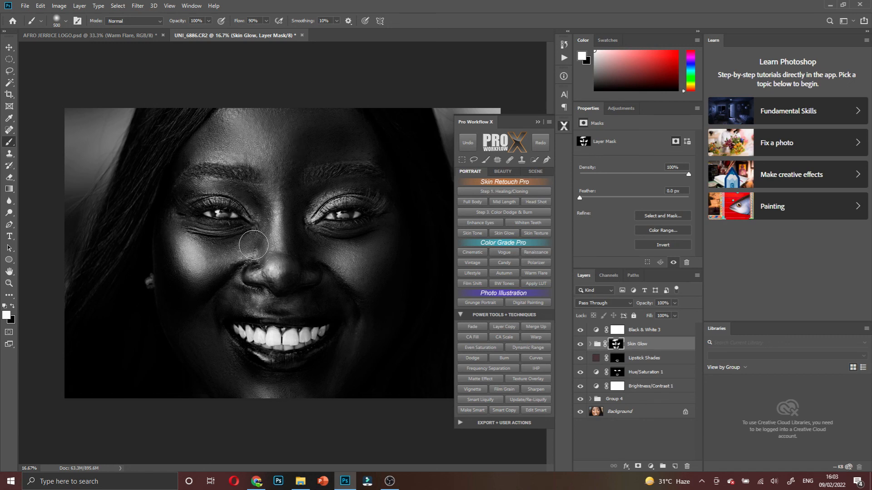
Reduce the brush to 250 and paint white over the teeth on the Skin Glow mask
key(bracketleft)
key(bracketleft)
key(bracketleft)
mouse_move(265, 343)
mouse_down()
mouse_move(312, 340)
mouse_move(310, 332)
mouse_up()
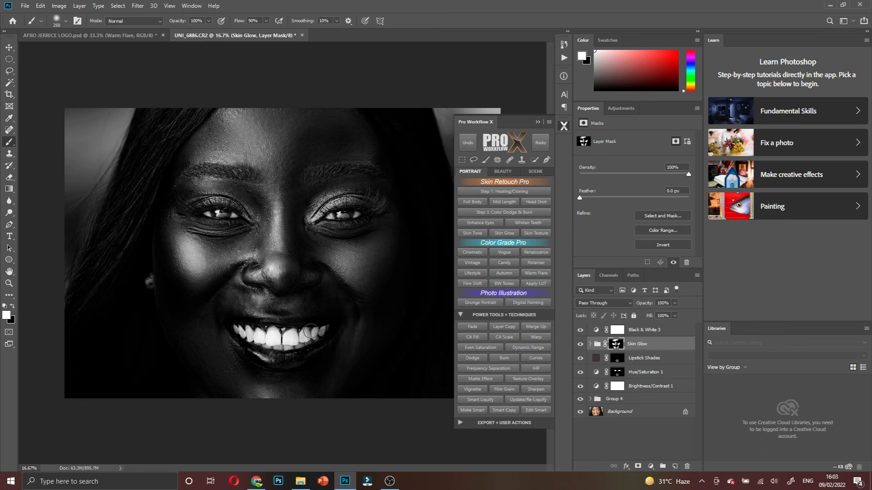
drag(249, 336, 241, 333)
Hide the Black & White layer and lower the Skin Glow group's opacity to 71% after comparing the glow on and off
click(579, 330)
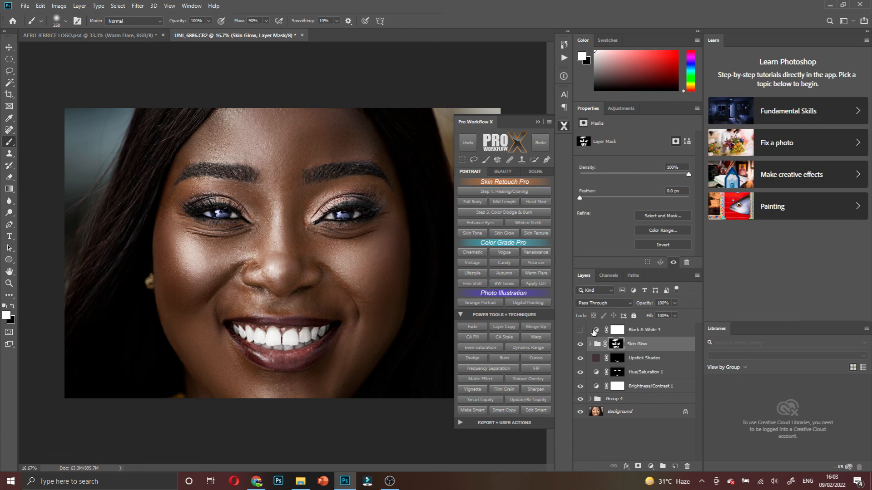
click(580, 330)
click(581, 330)
click(581, 345)
click(581, 344)
drag(644, 305, 631, 311)
click(538, 121)
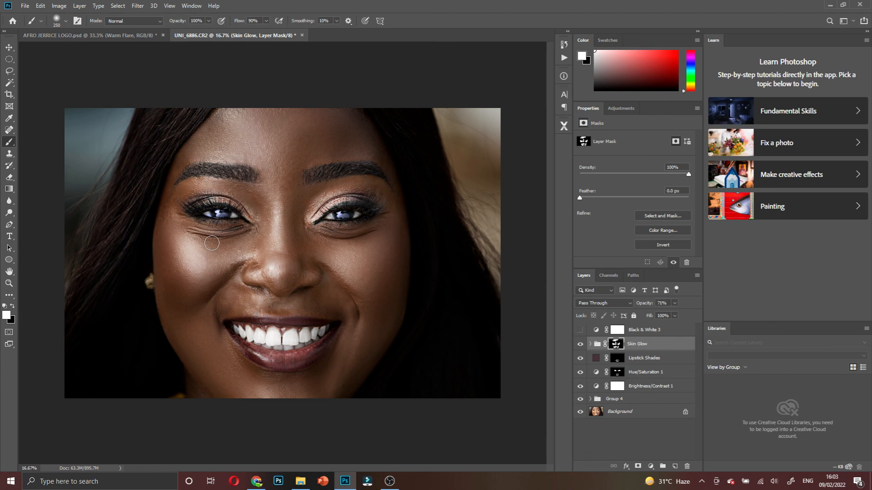
Group all layers above the Background, from Black & White 3 down to Group 4
scroll(254, 202, up, 1)
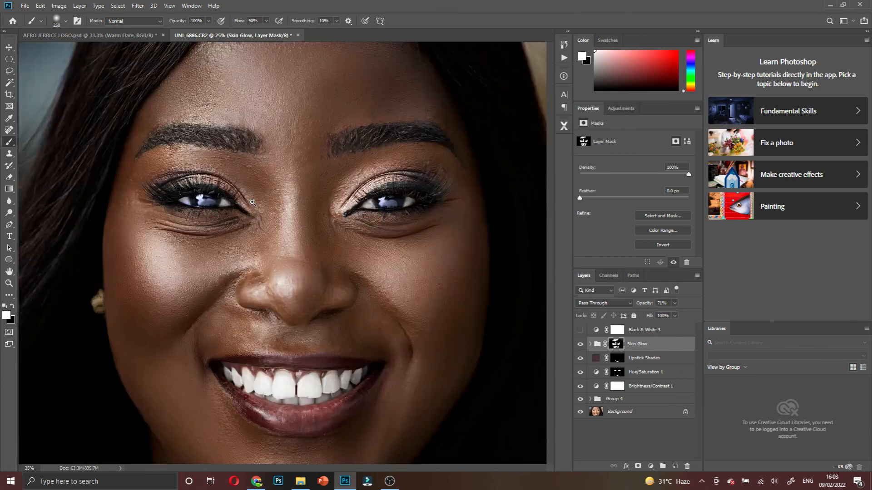
click(642, 331)
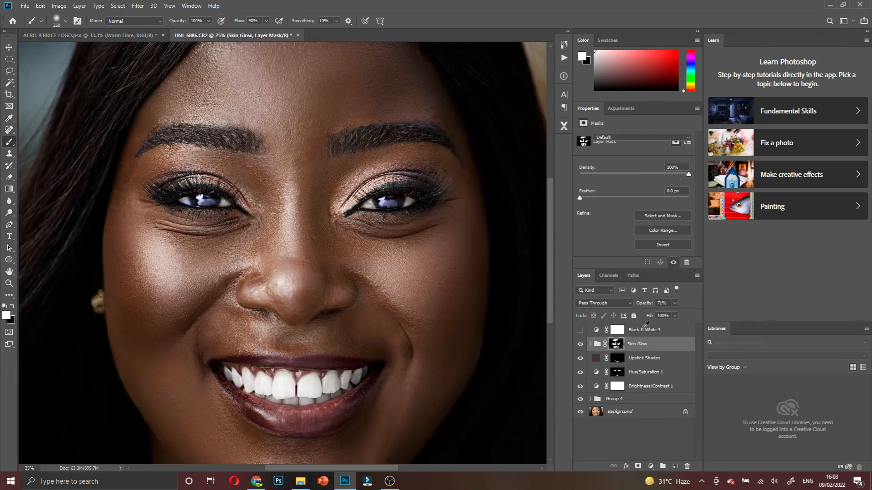
shift+click(638, 399)
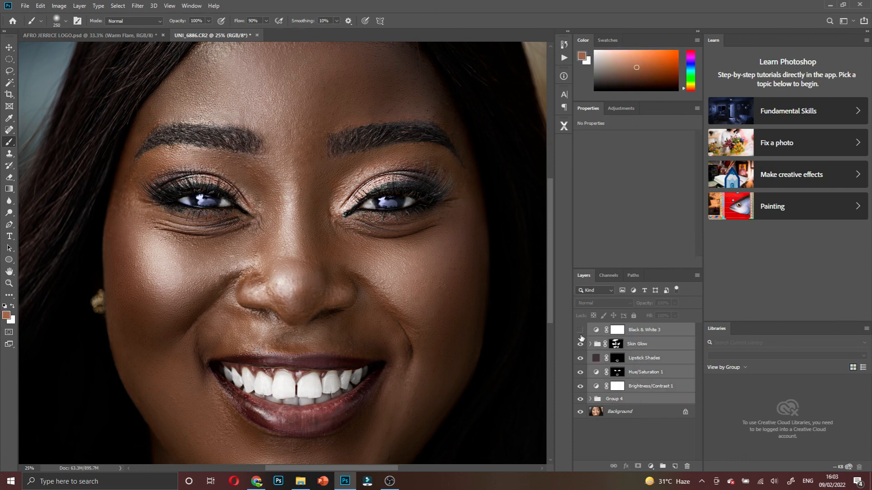
key(ctrl+g)
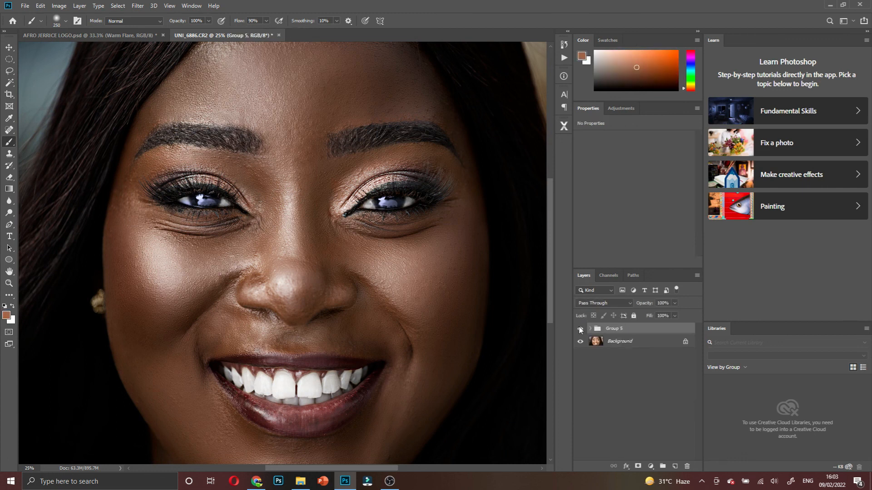
Compare the whole portrait before and after retouching by hiding and showing the new layer group
click(580, 328)
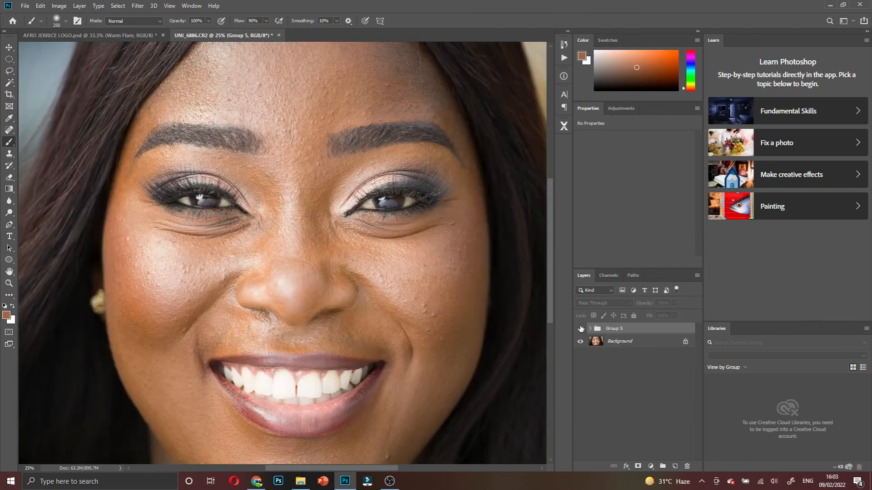
key(ctrl+minus)
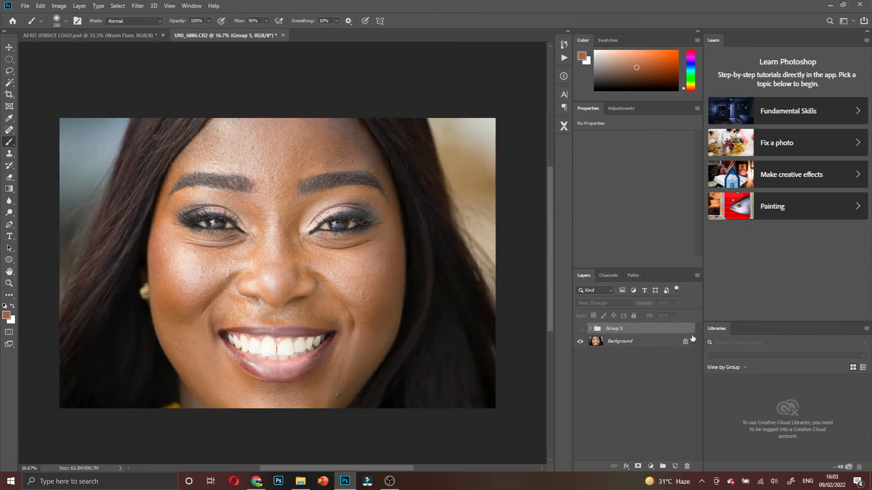
click(580, 329)
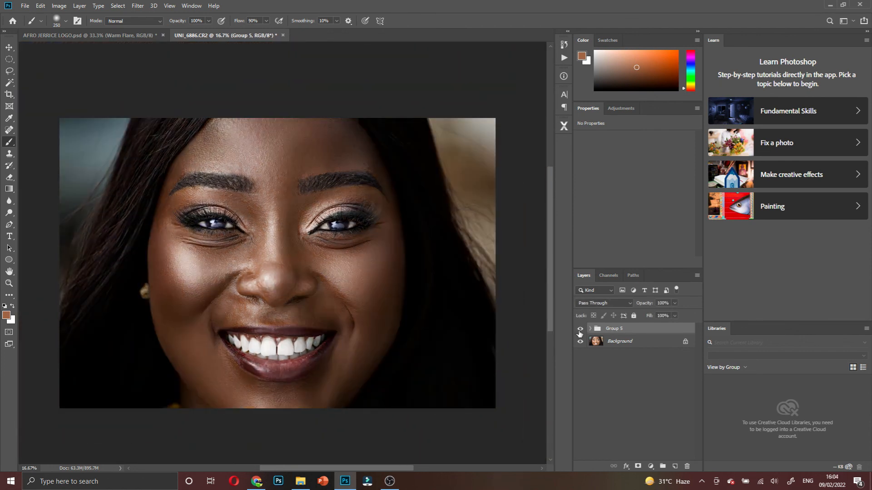
click(580, 329)
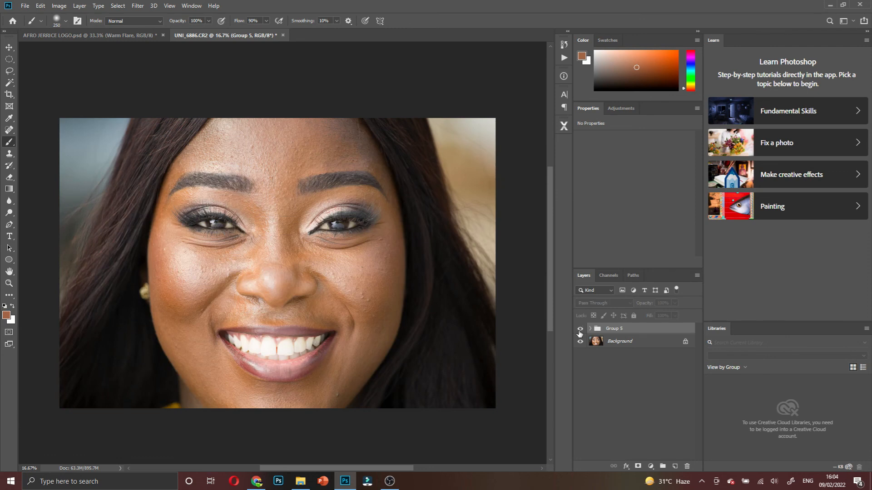
click(580, 329)
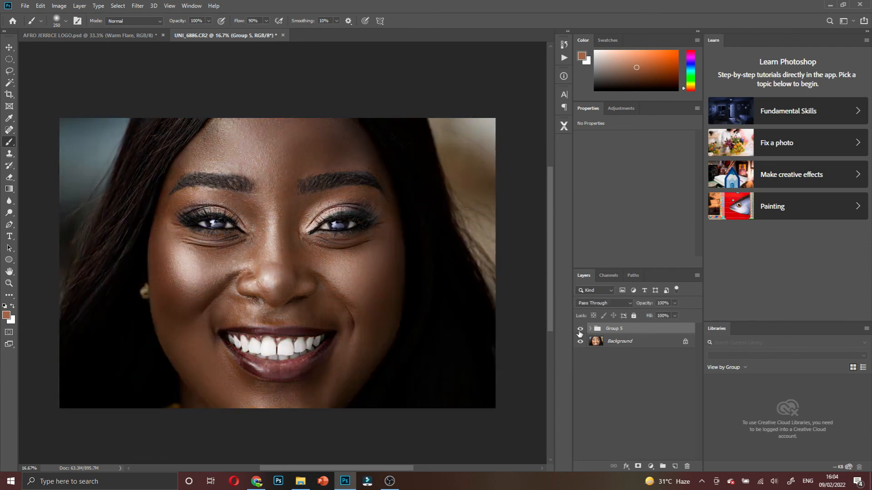
alt+click(302, 289)
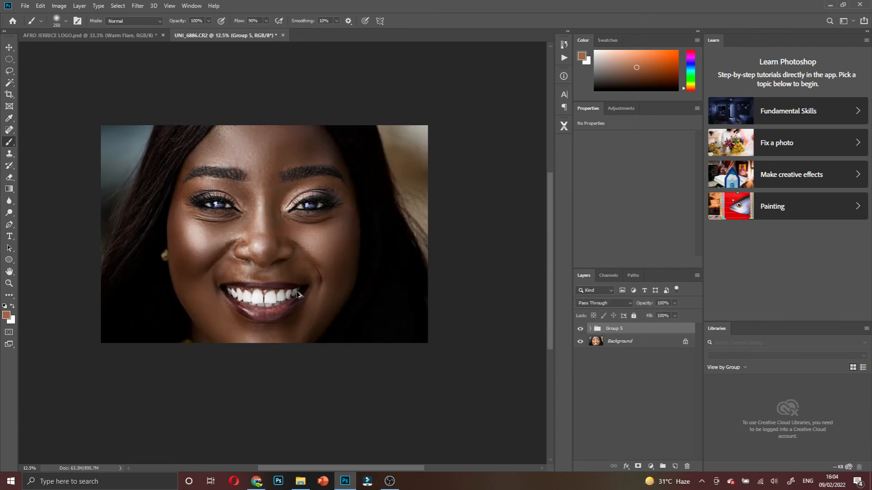